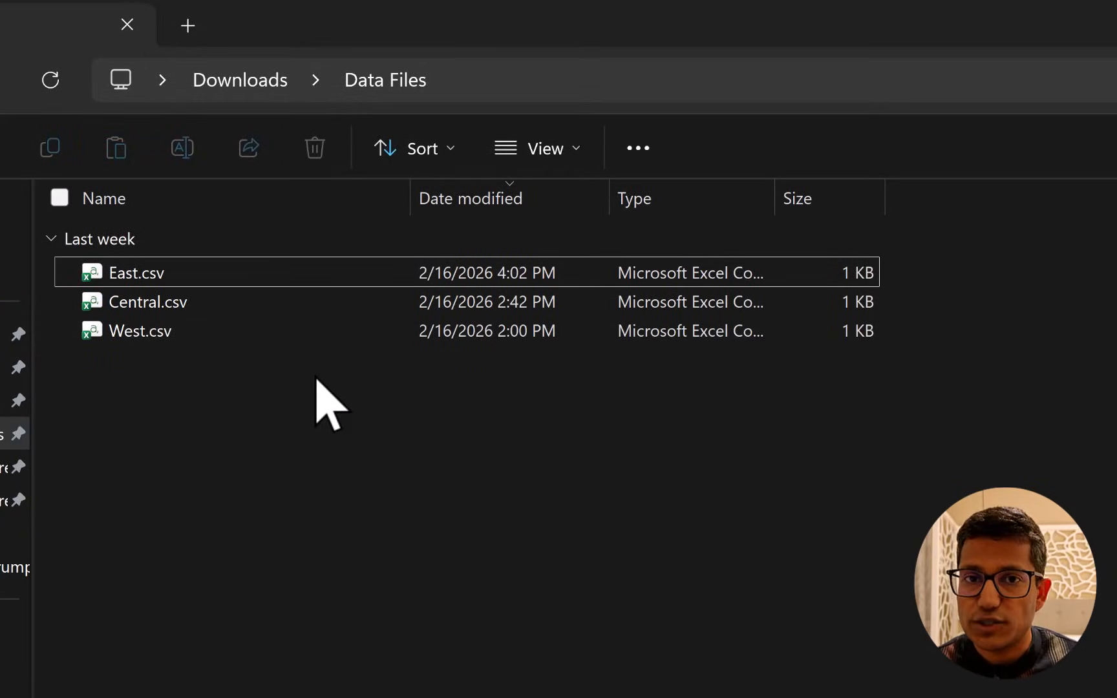
Switch to the East.csv workbook and examine its Sales Rep and Units Sold column headers.
key("alt+Tab")
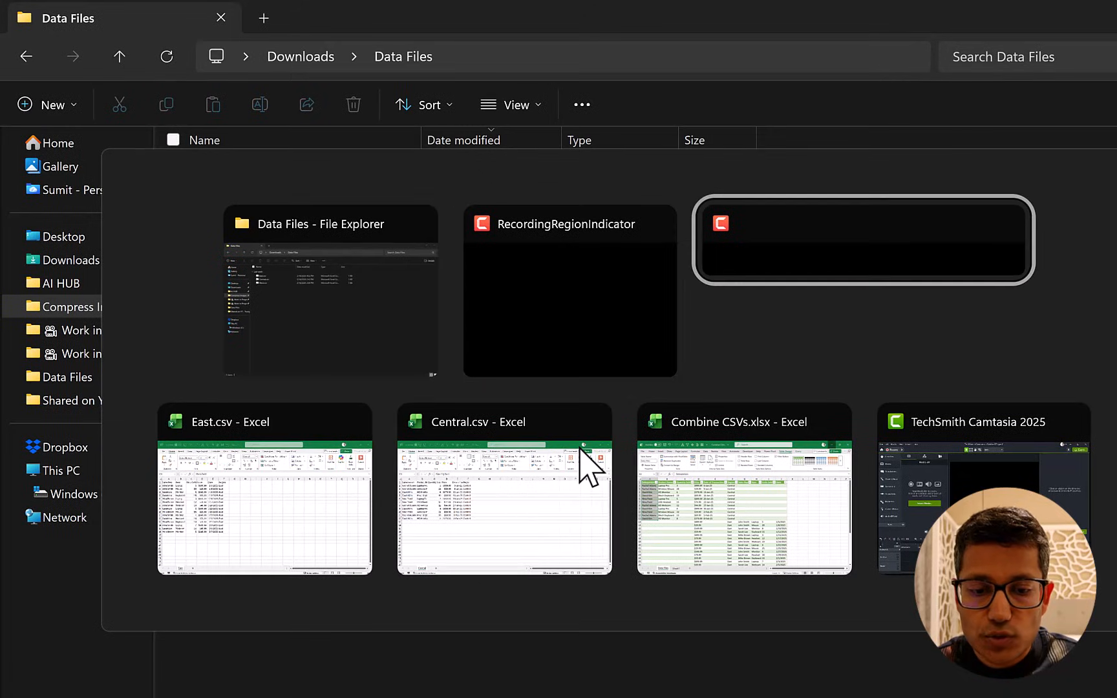
key("Tab")
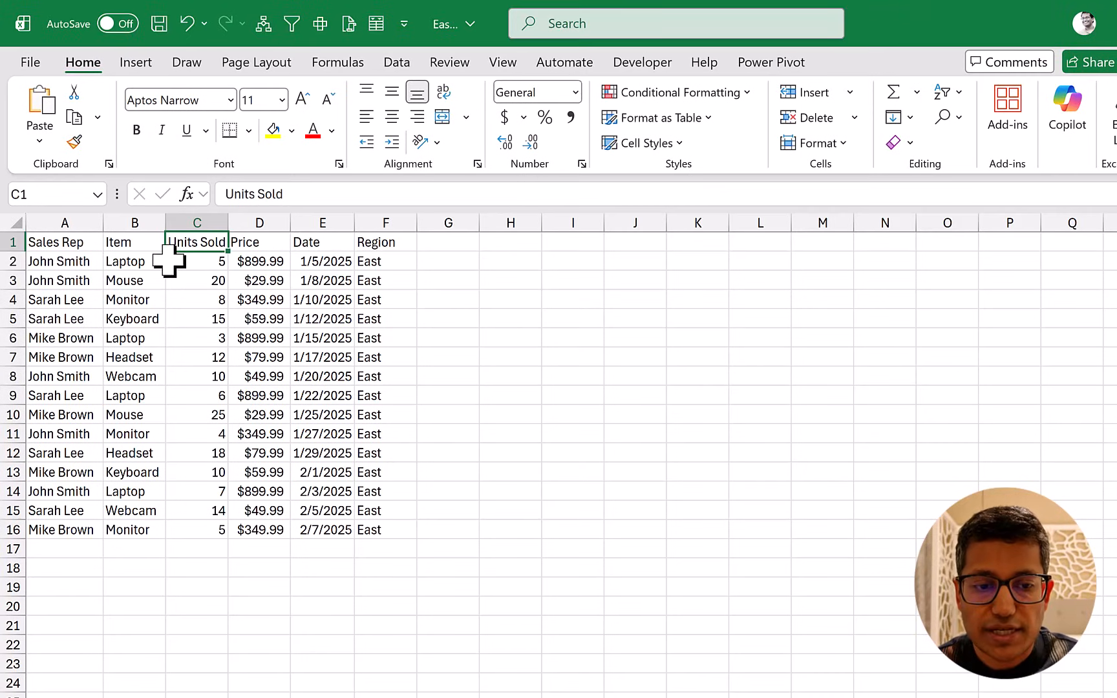
left_click(78, 244)
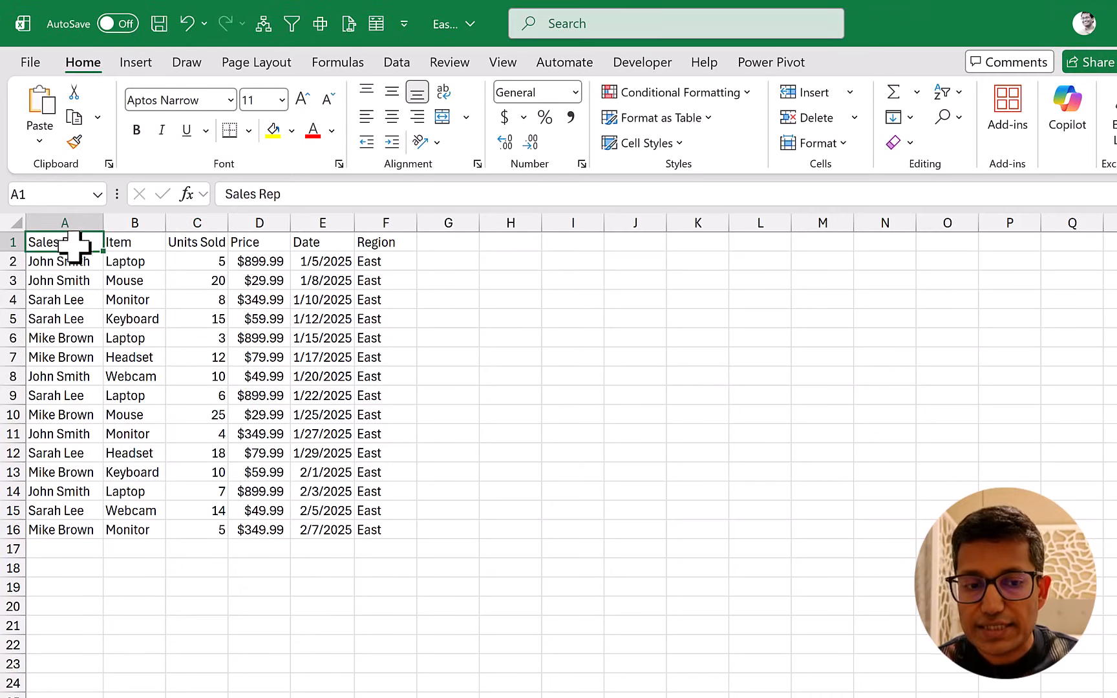
left_click(194, 242)
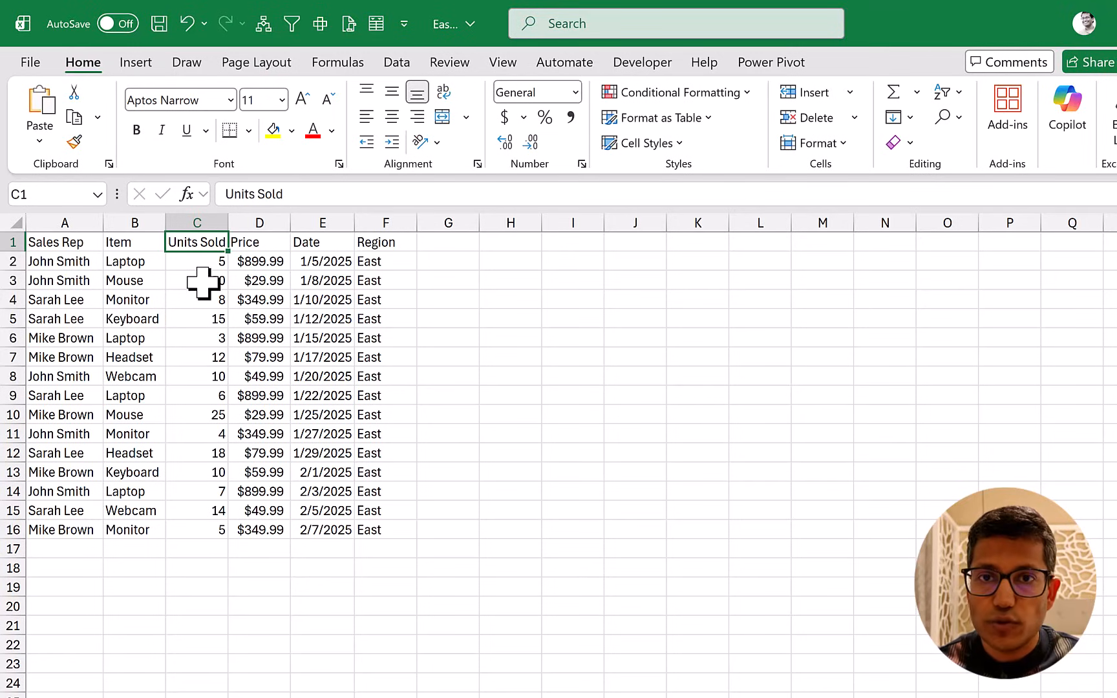
Switch to the Central.csv workbook and examine its Salesperson and Quantity Sold column headers.
key("alt+Tab")
key("Tab")
key("Tab")
key("Tab")
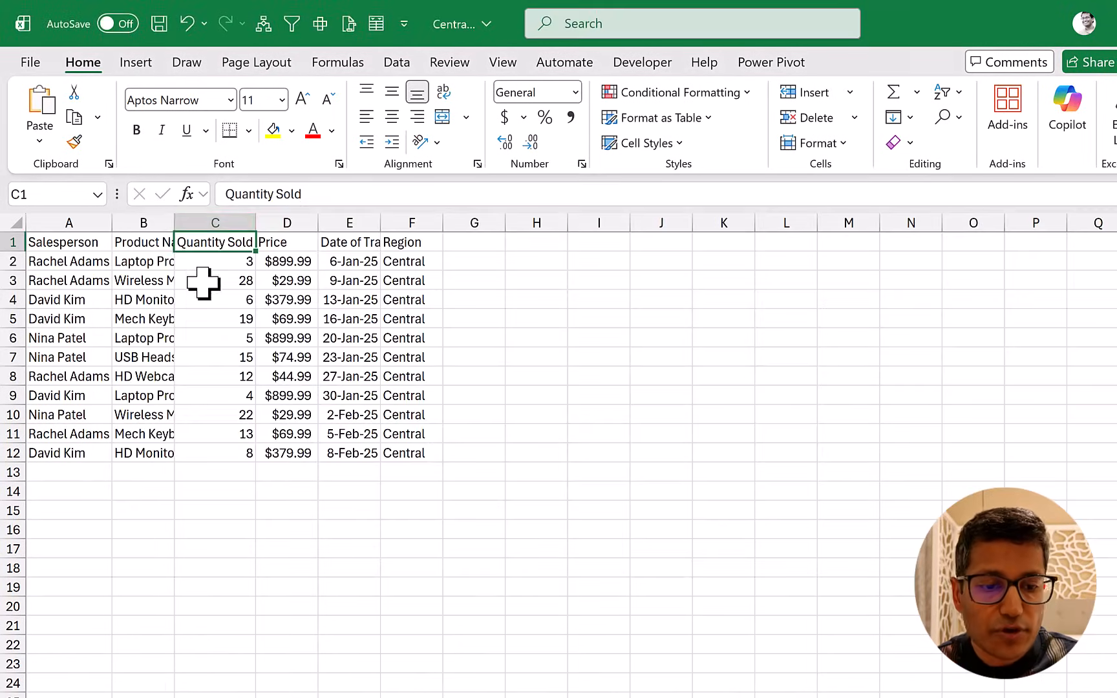
left_click(92, 248)
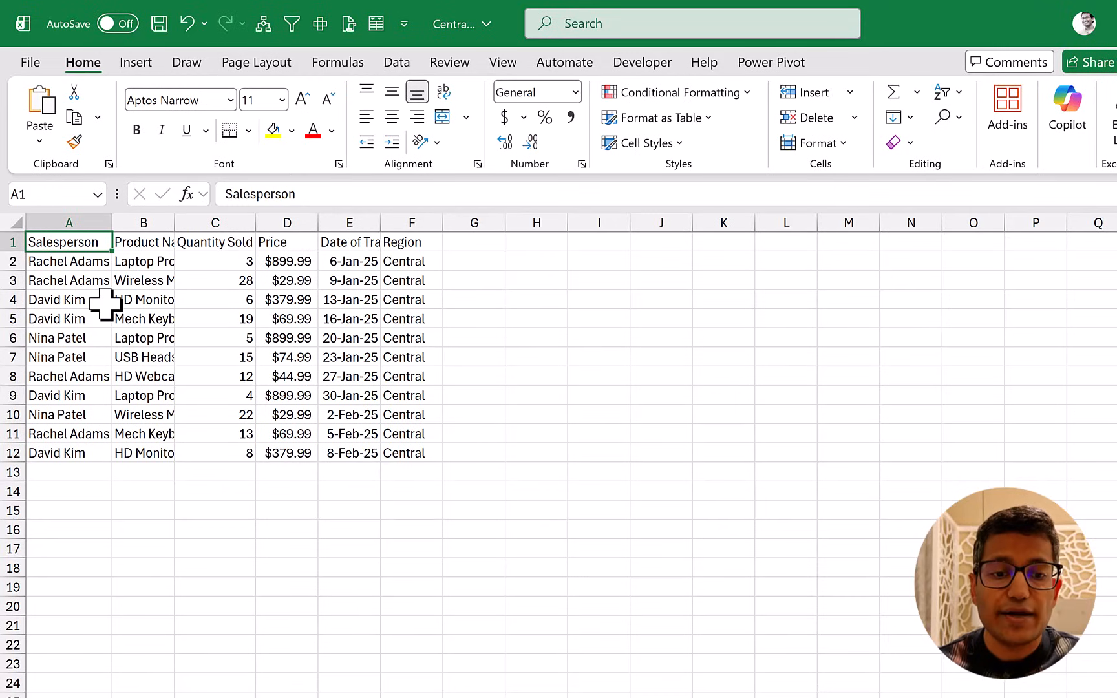
left_click(233, 244)
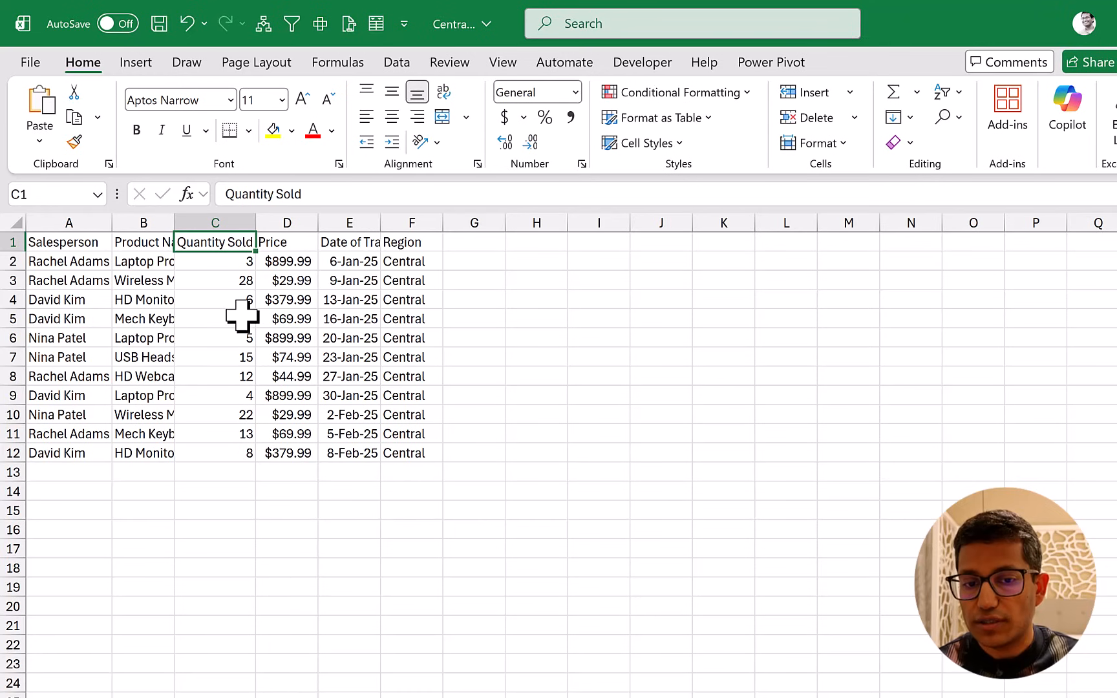
Switch to the Combine CSVs.xlsx workbook and compare how the Central and East rows fill the Salesperson and Sales Rep columns.
key("alt+Tab")
key("alt+Tab")
key("alt+Tab")
key("alt+Tab")
key("alt+Tab")
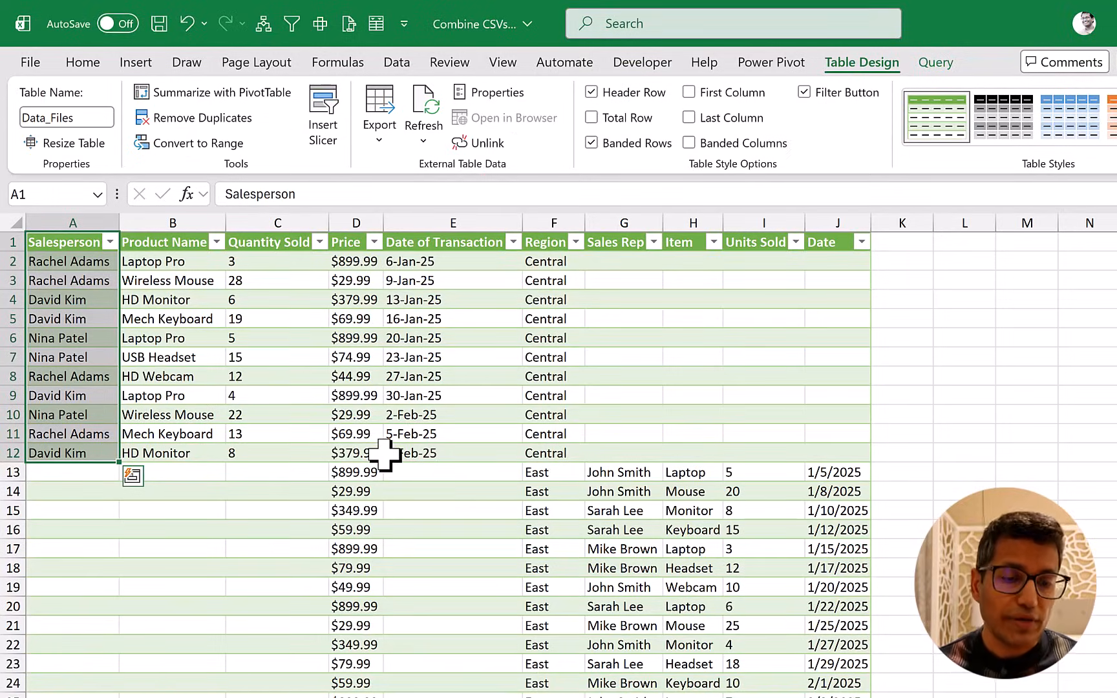
left_click(77, 243)
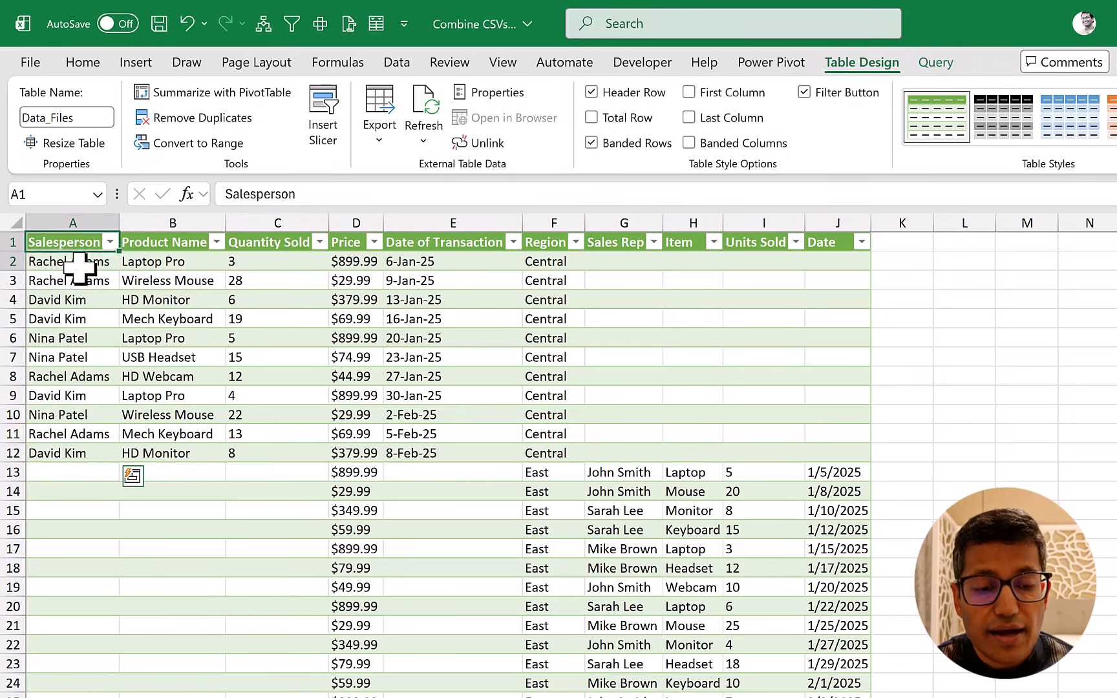
left_click_drag(79, 267, 83, 453)
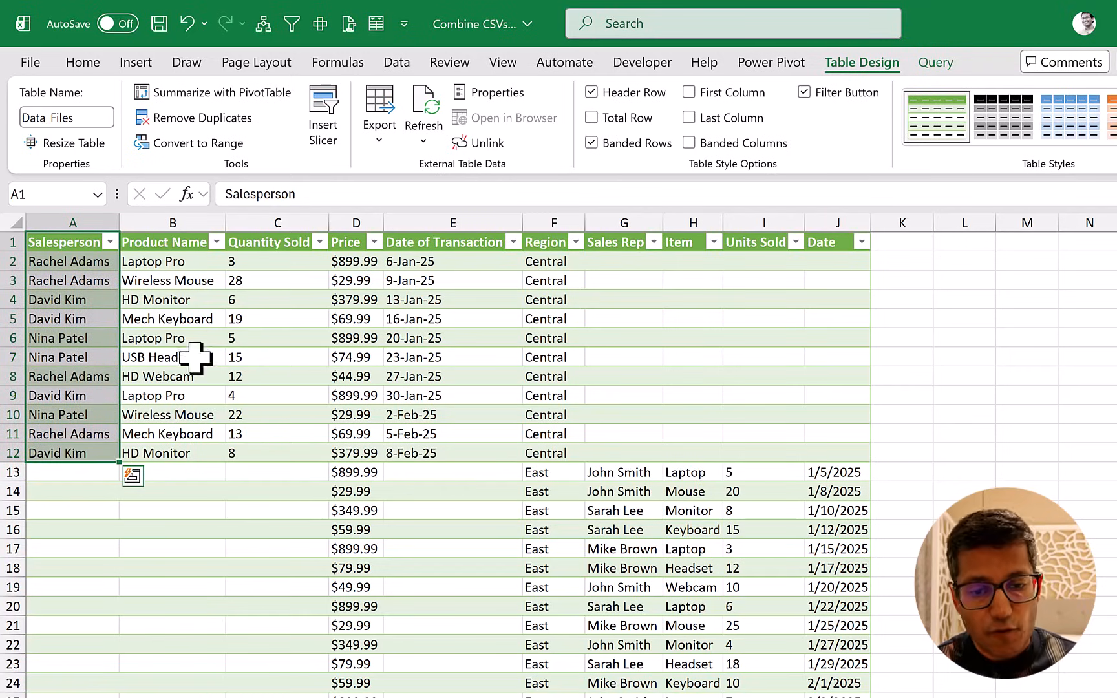
left_click(544, 472)
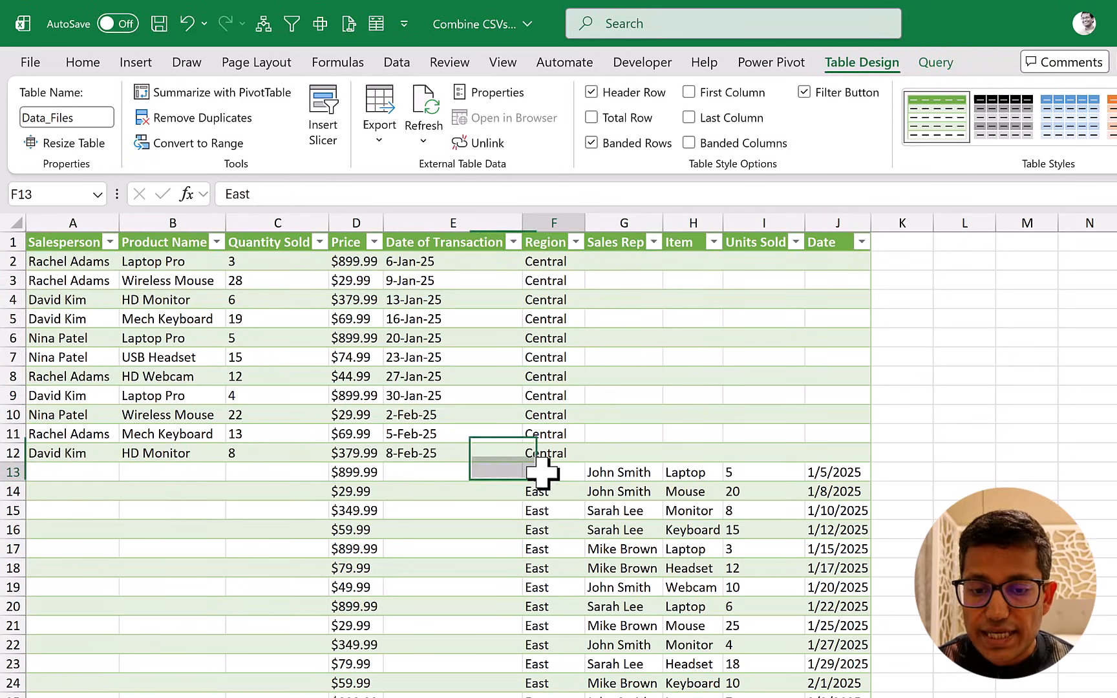
left_click(621, 242)
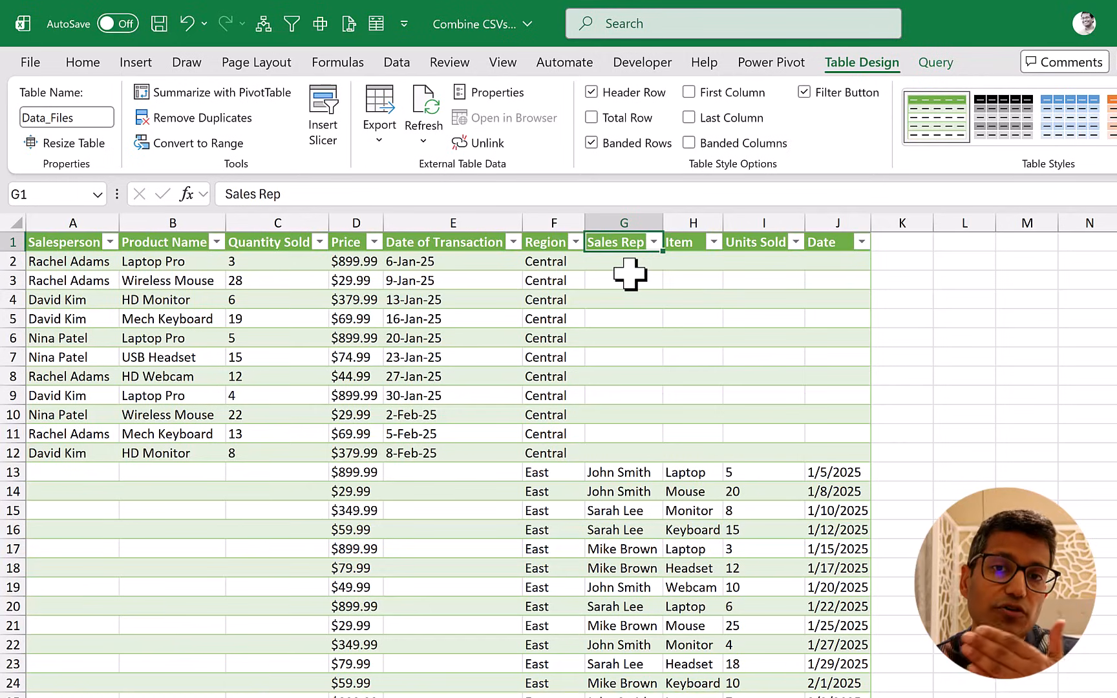
left_click_drag(631, 472, 621, 592)
left_click(624, 471)
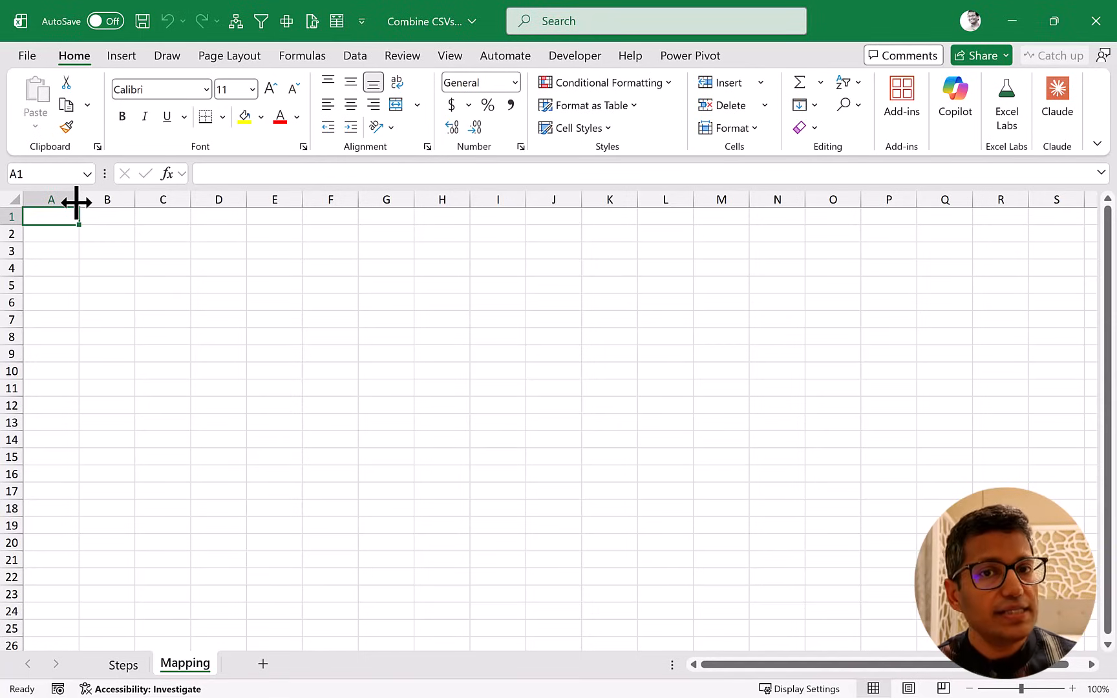
Import the Data Files folder from Downloads into Power Query for transformation and preview the Central.csv binary entry.
left_click(353, 57)
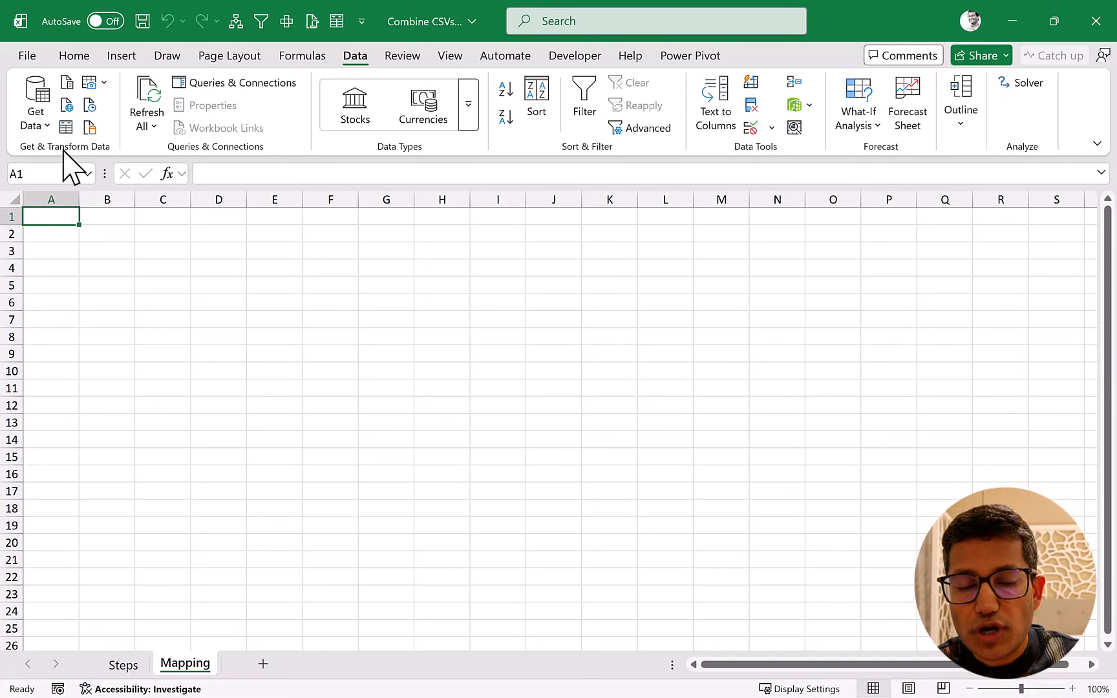
left_click(46, 127)
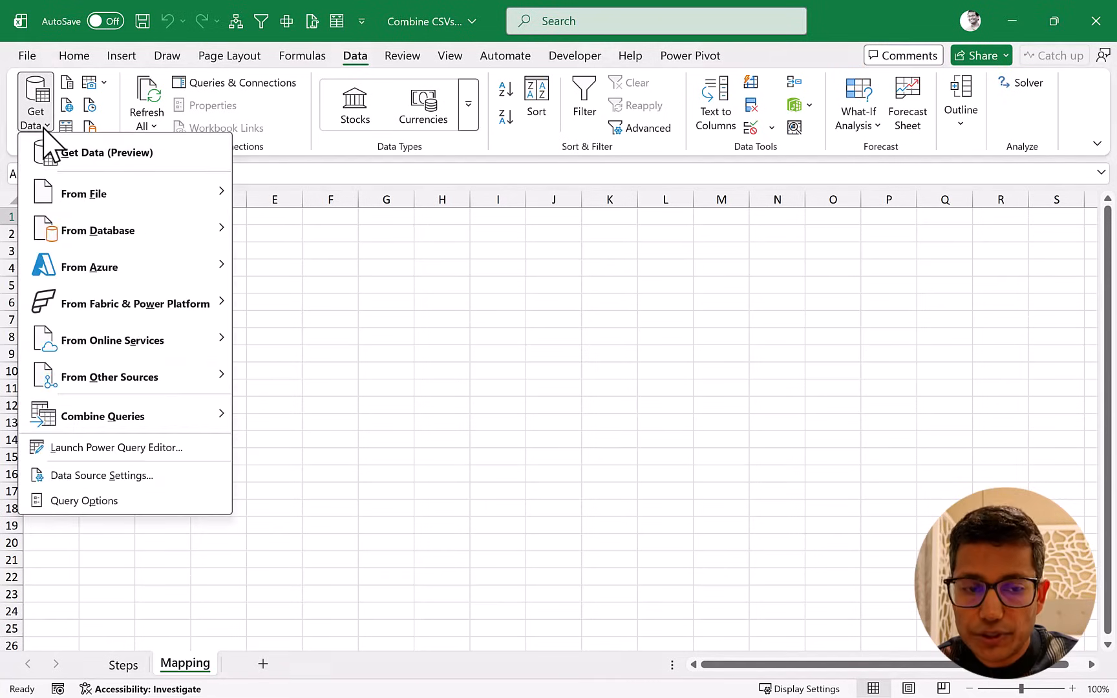
mouse_move(91, 187)
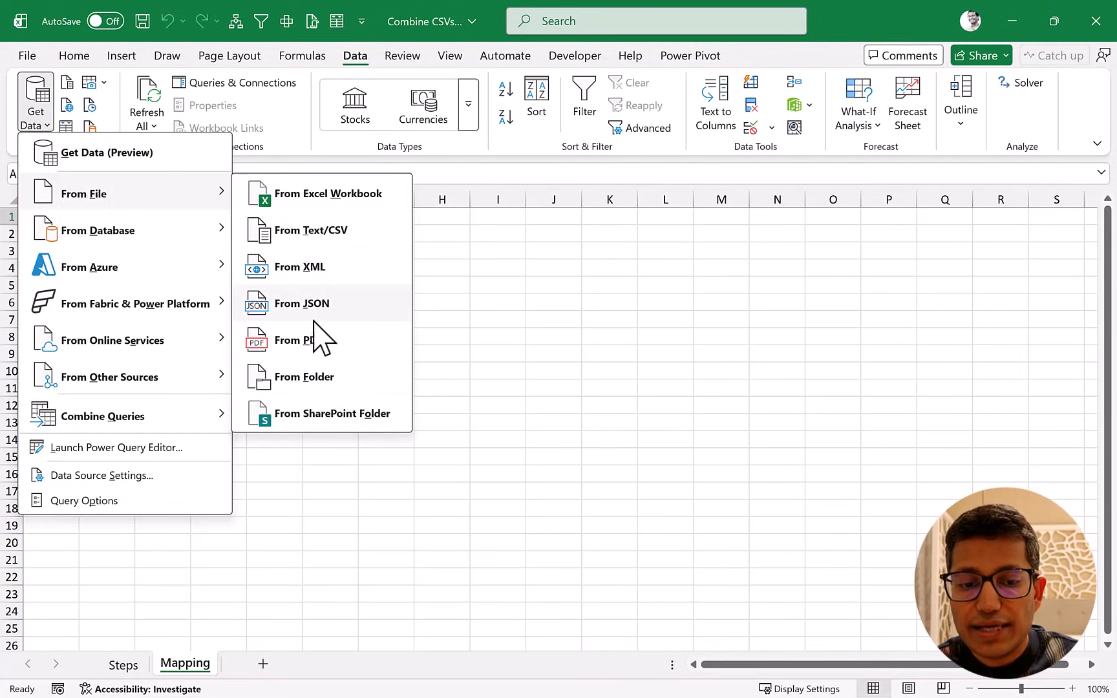
left_click(299, 387)
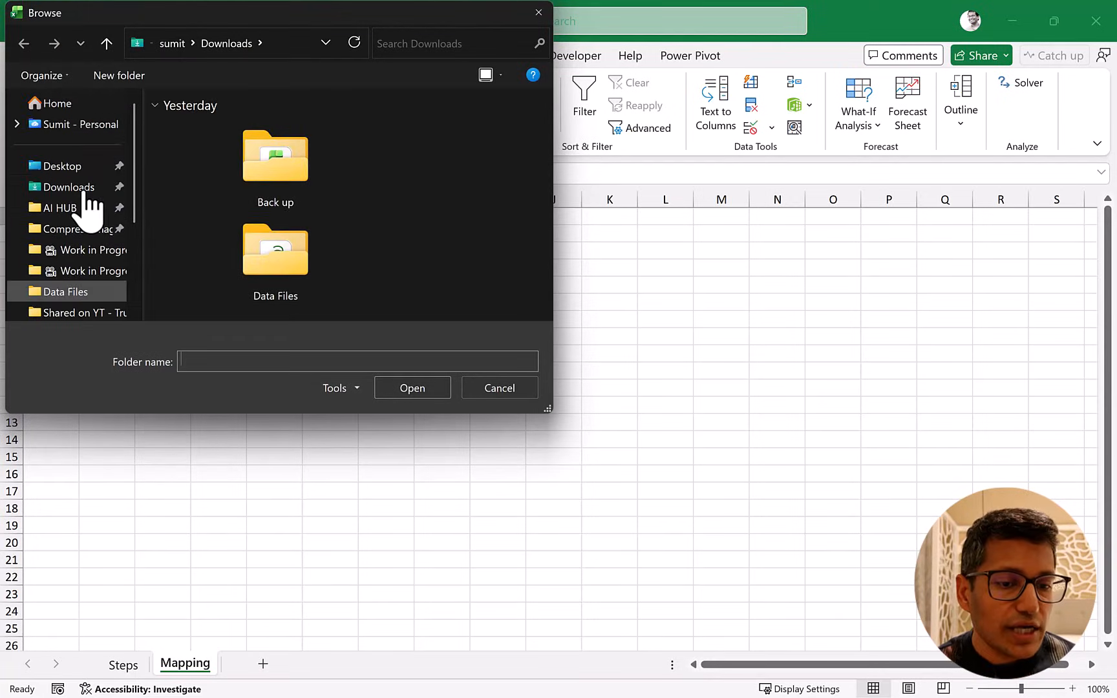
left_click(81, 188)
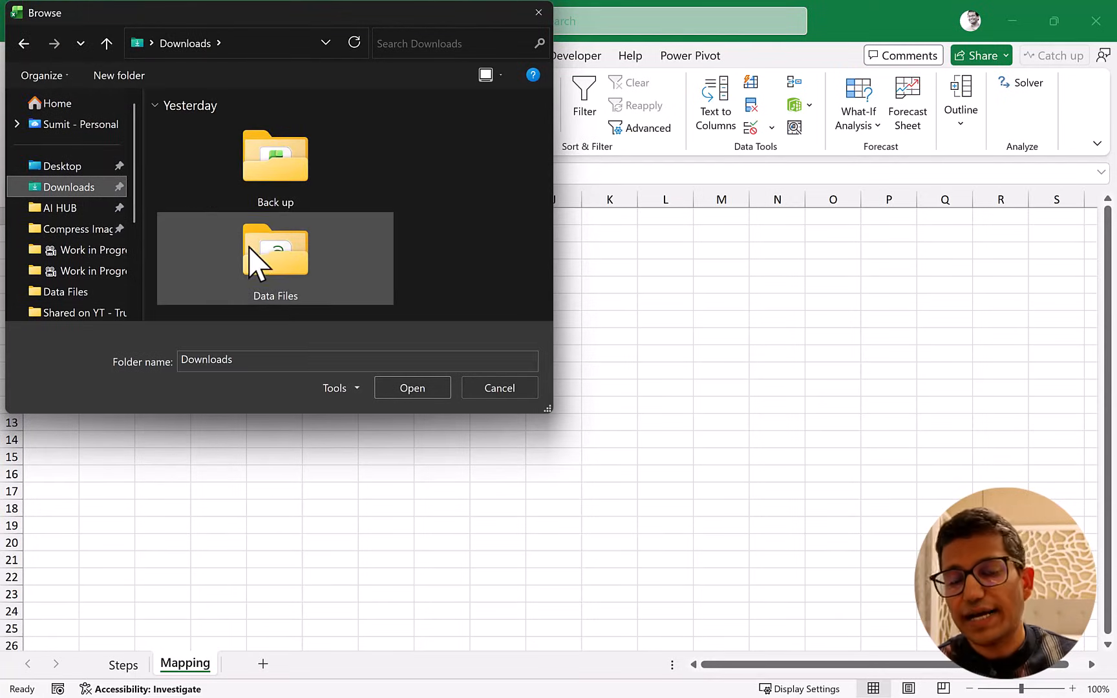
left_click(265, 266)
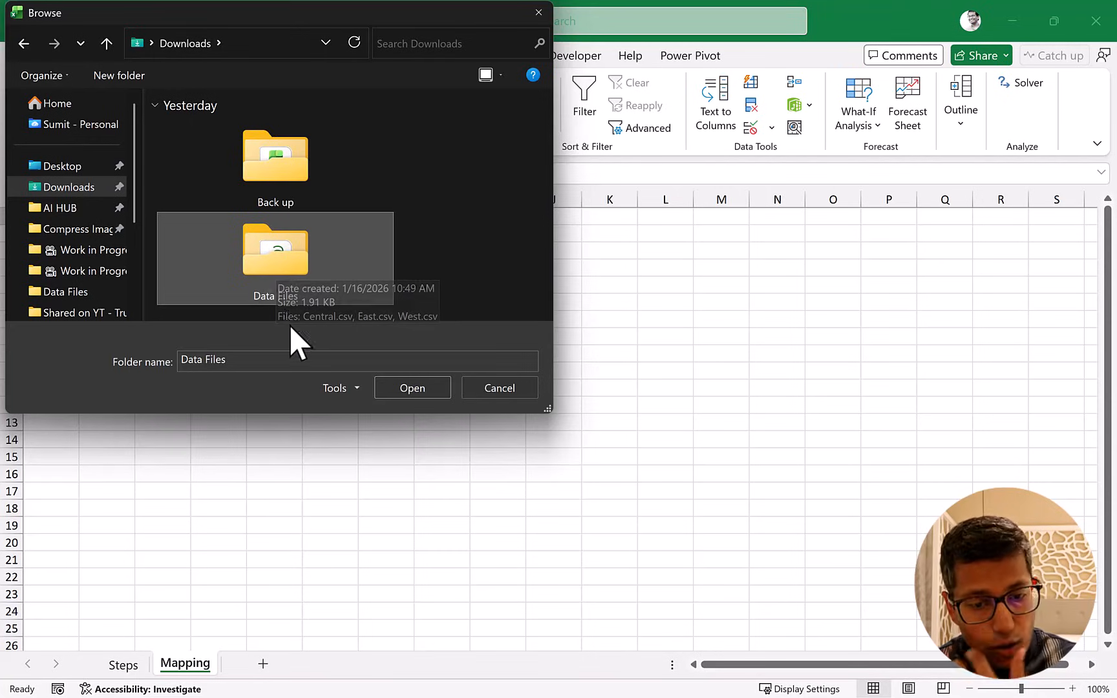
left_click(391, 390)
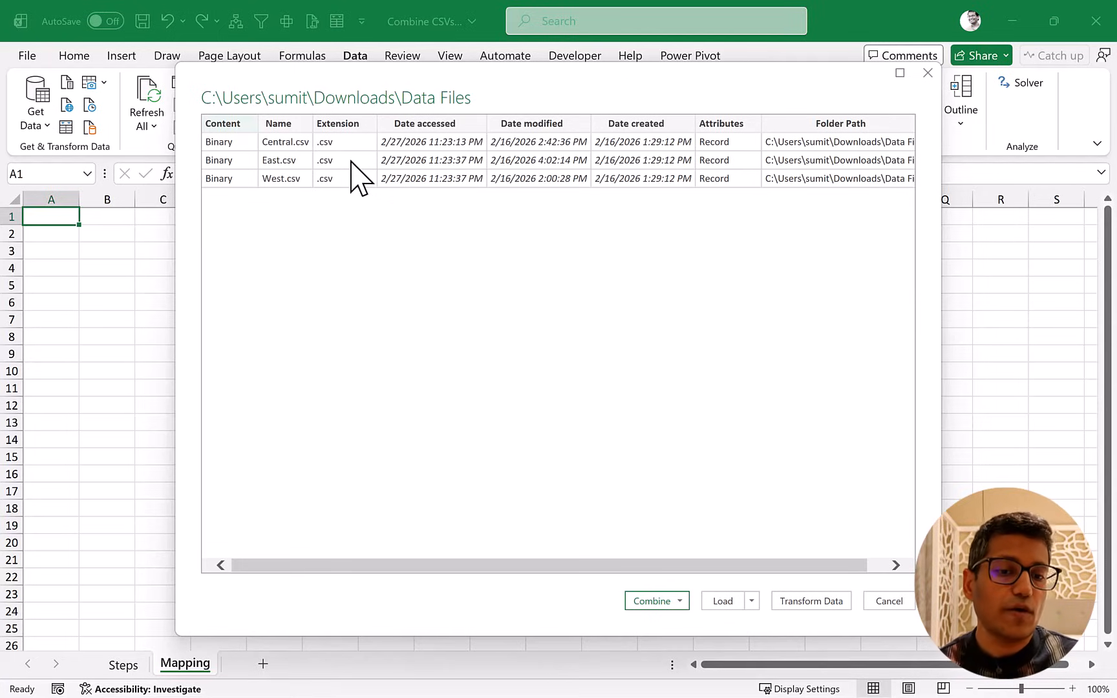
left_click(805, 607)
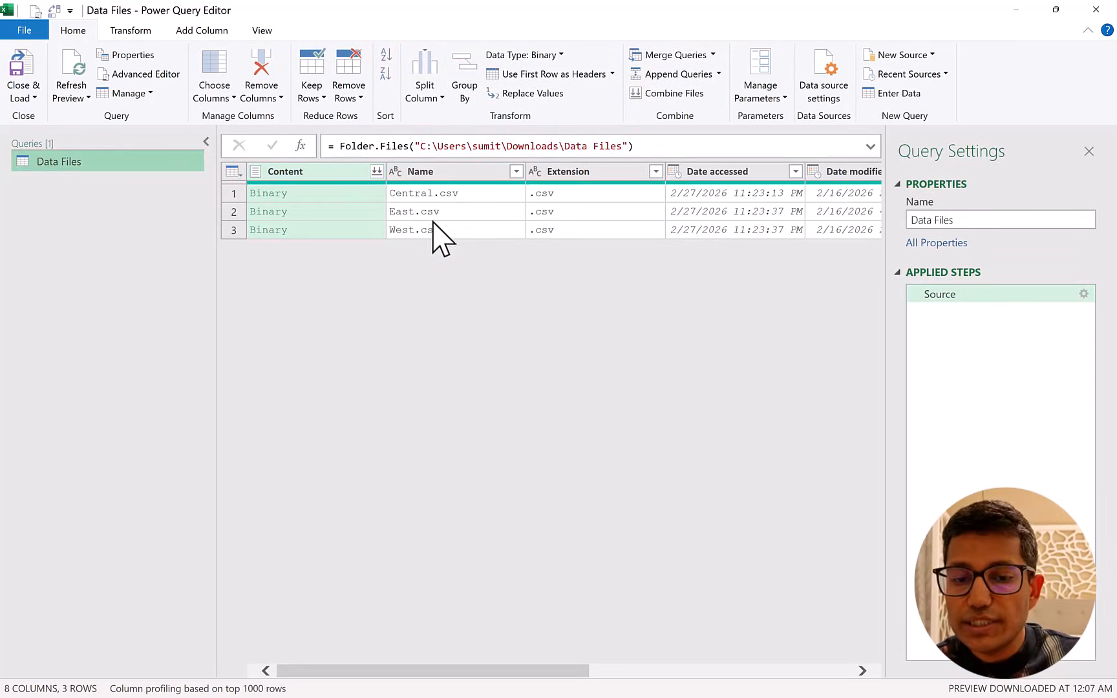
left_click(352, 194)
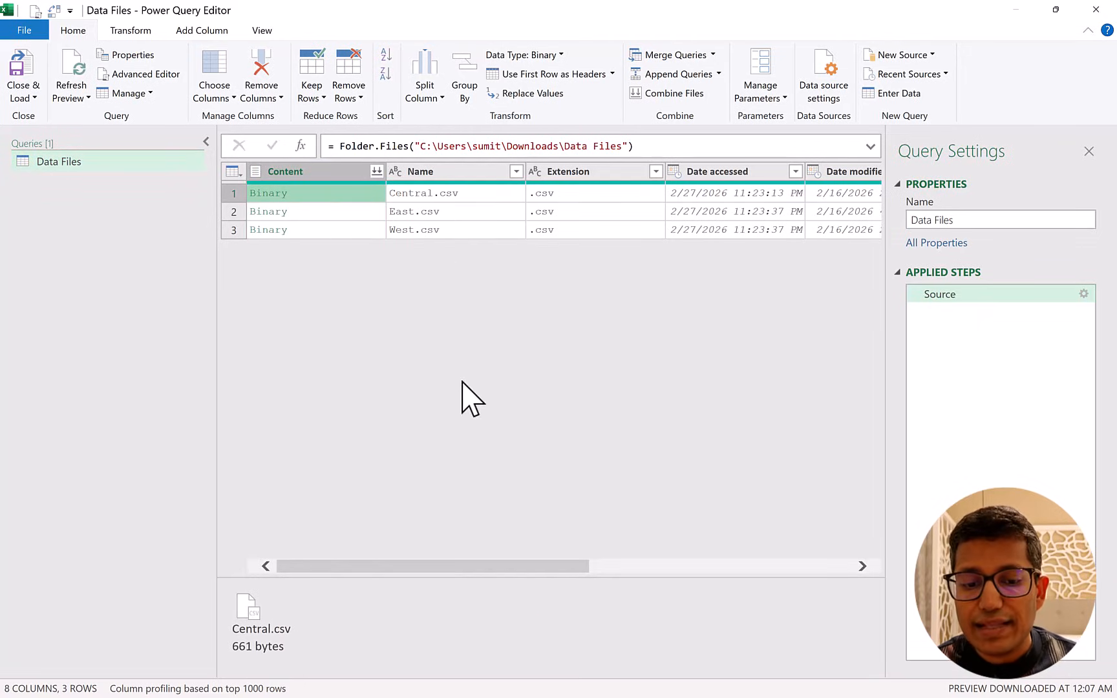
left_click(457, 567)
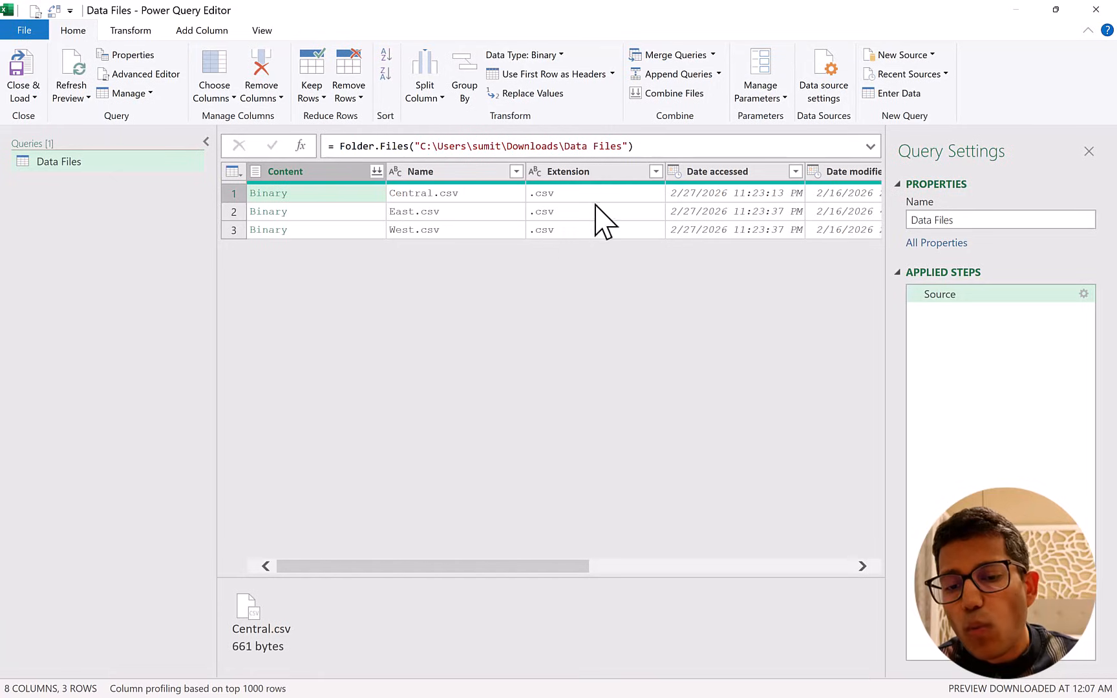
Filter the Extension column to keep only rows whose value begins with .csv.
left_click(618, 176)
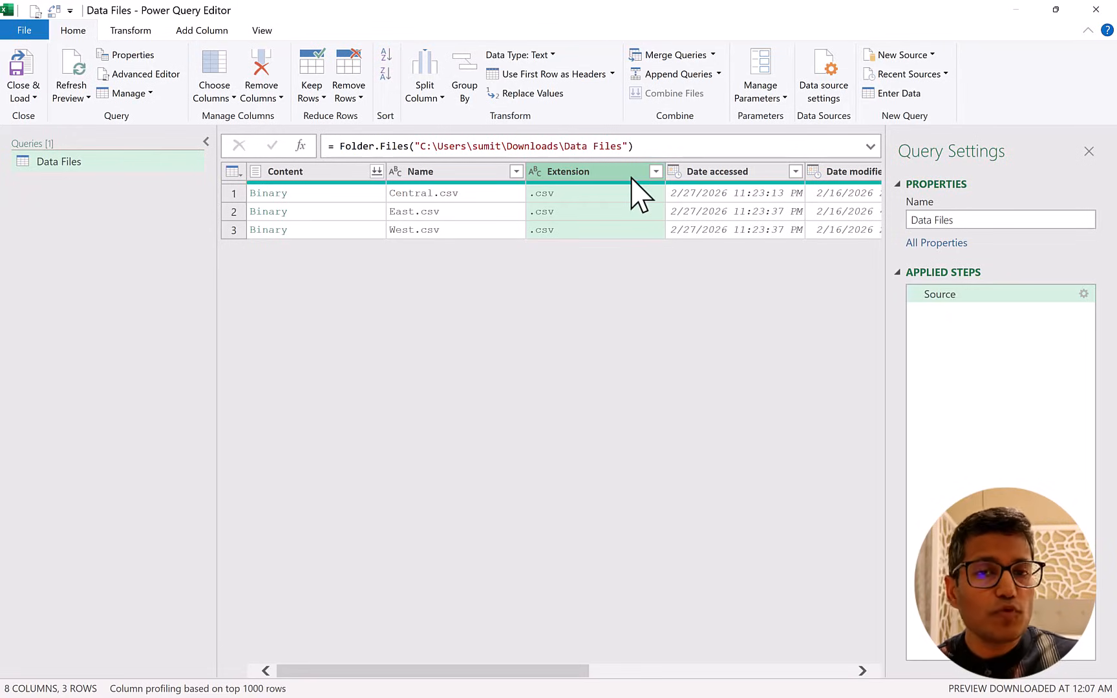
left_click(656, 171)
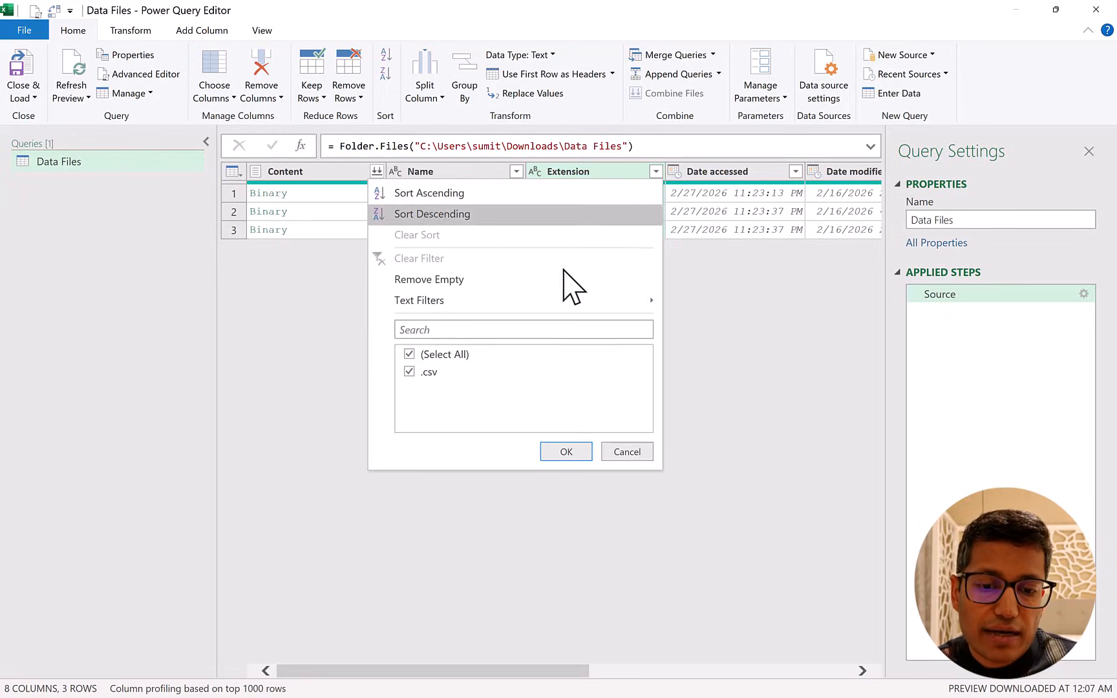
mouse_move(549, 301)
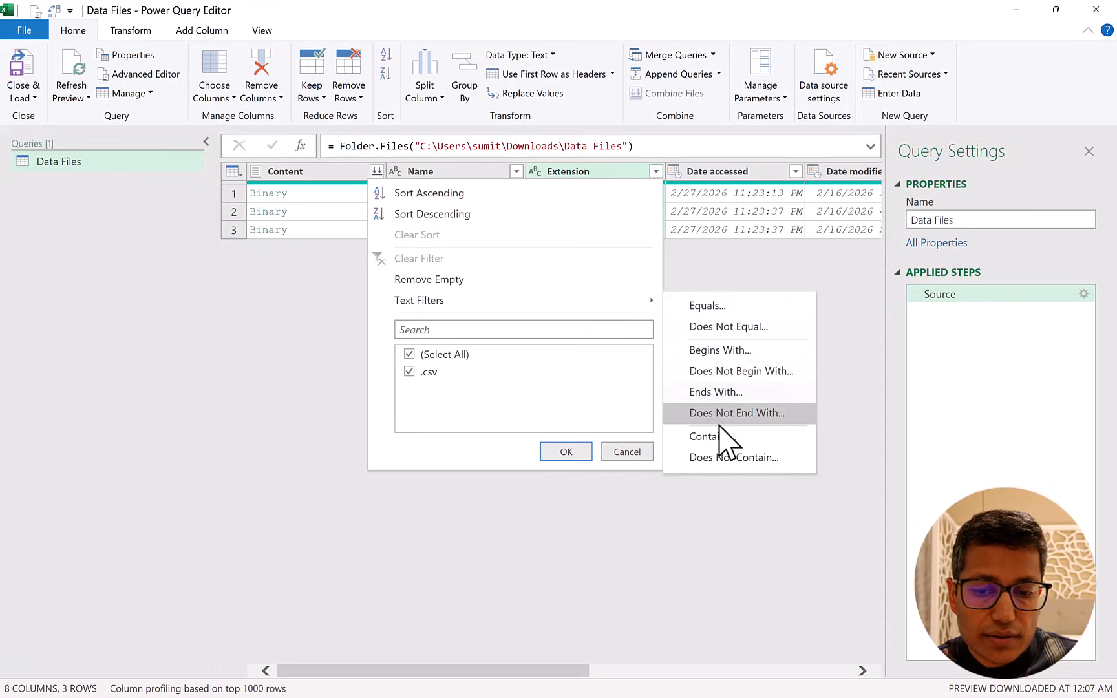
left_click(721, 349)
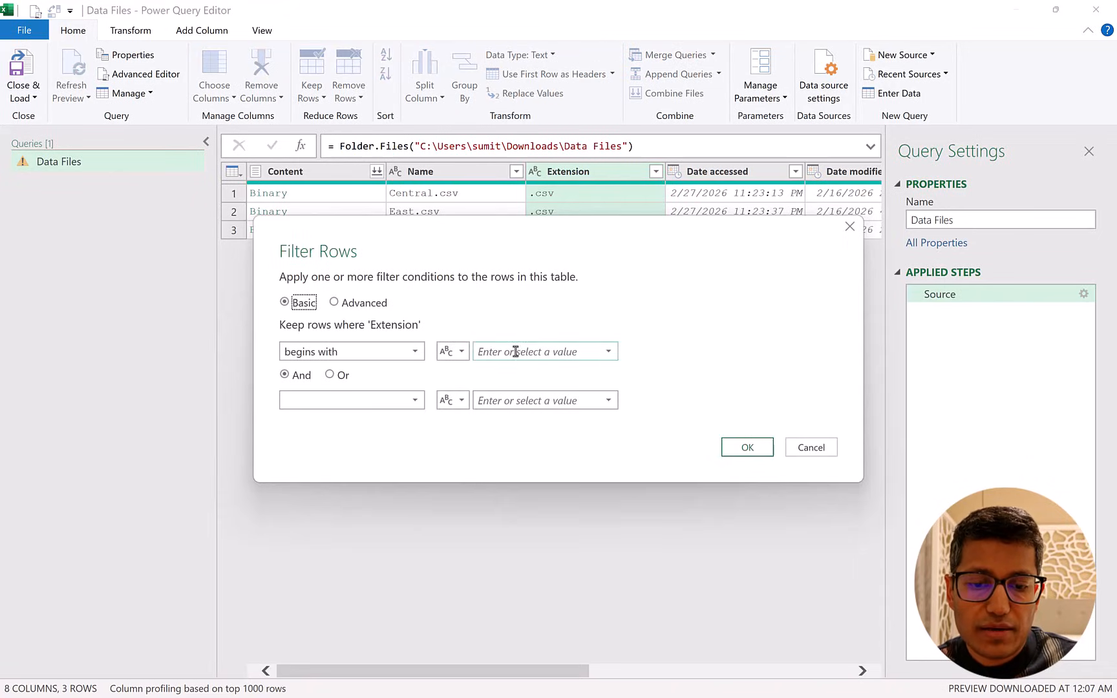
left_click(515, 351)
type(".csv")
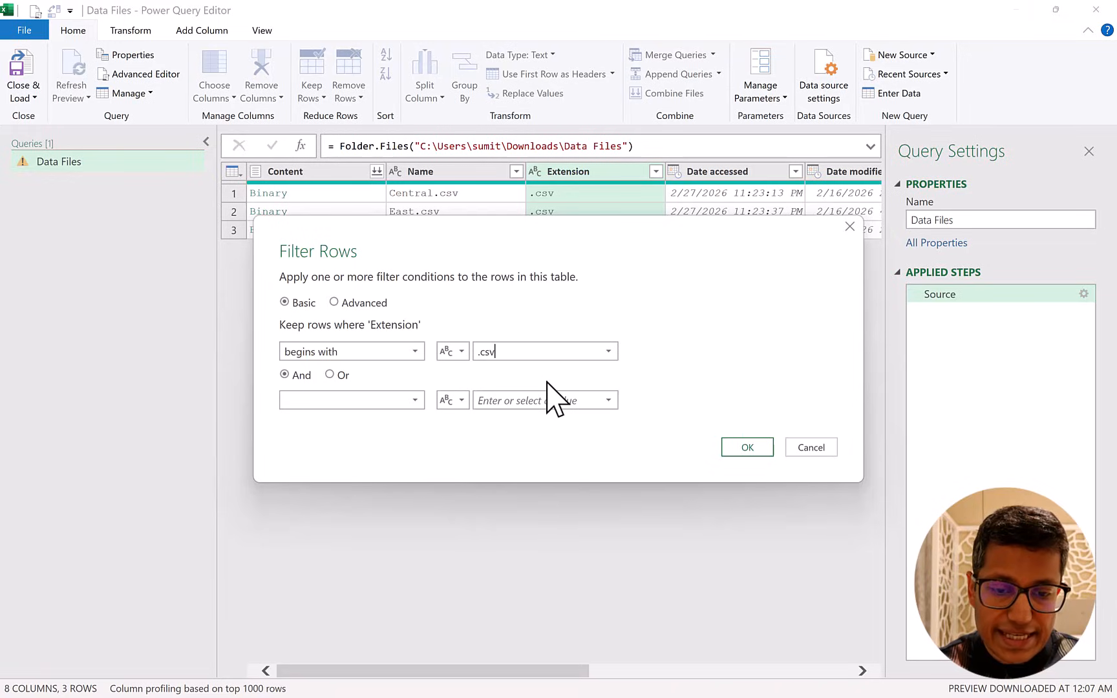
left_click(744, 448)
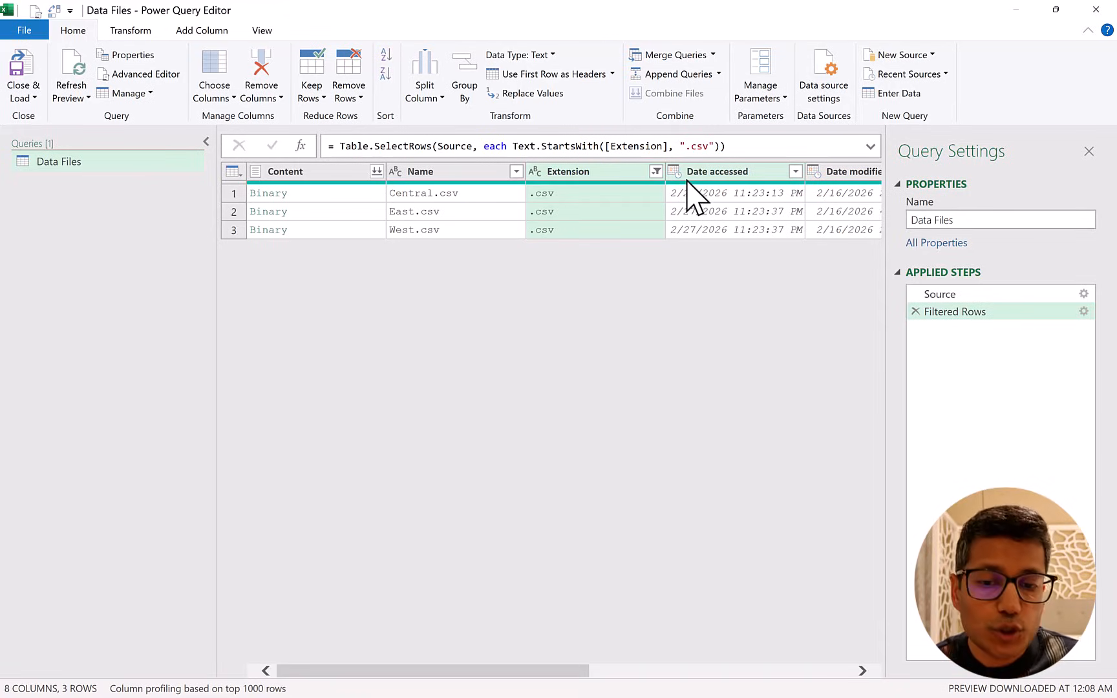
Remove every column except Content from the Data Files query.
left_click(334, 173)
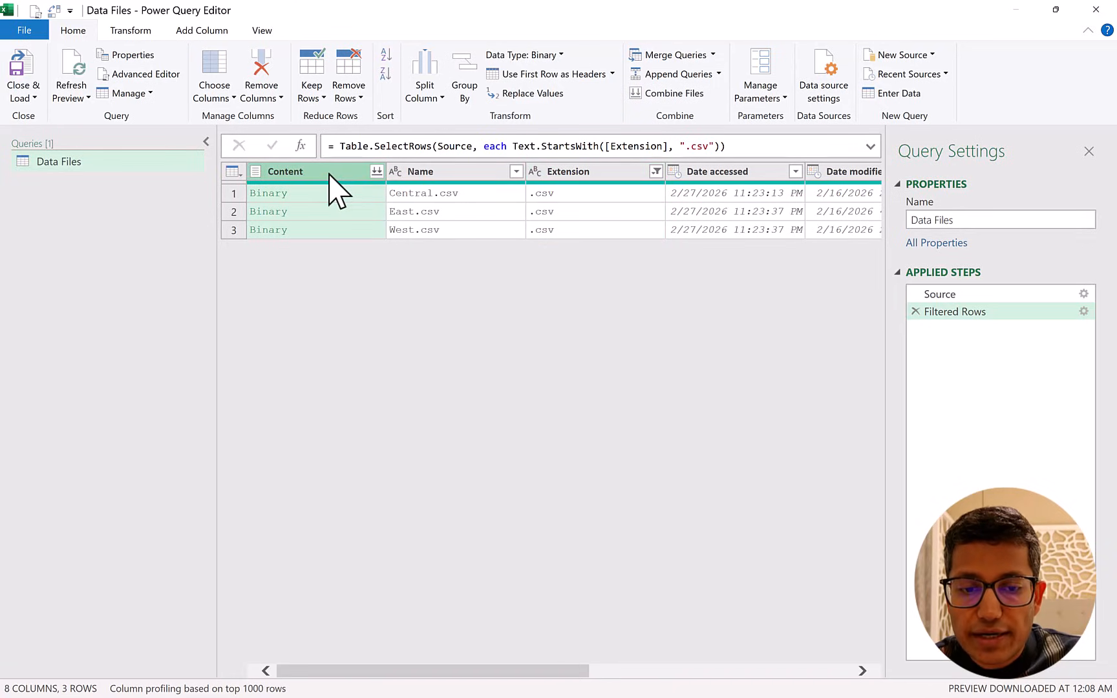
right_click(331, 180)
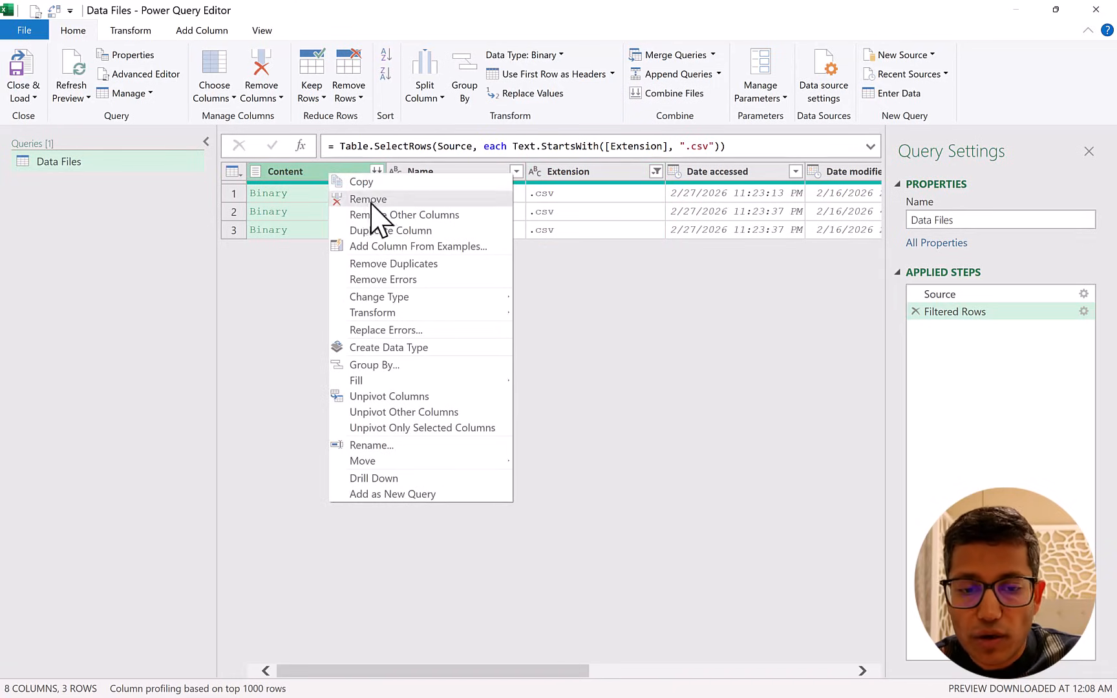
left_click(377, 216)
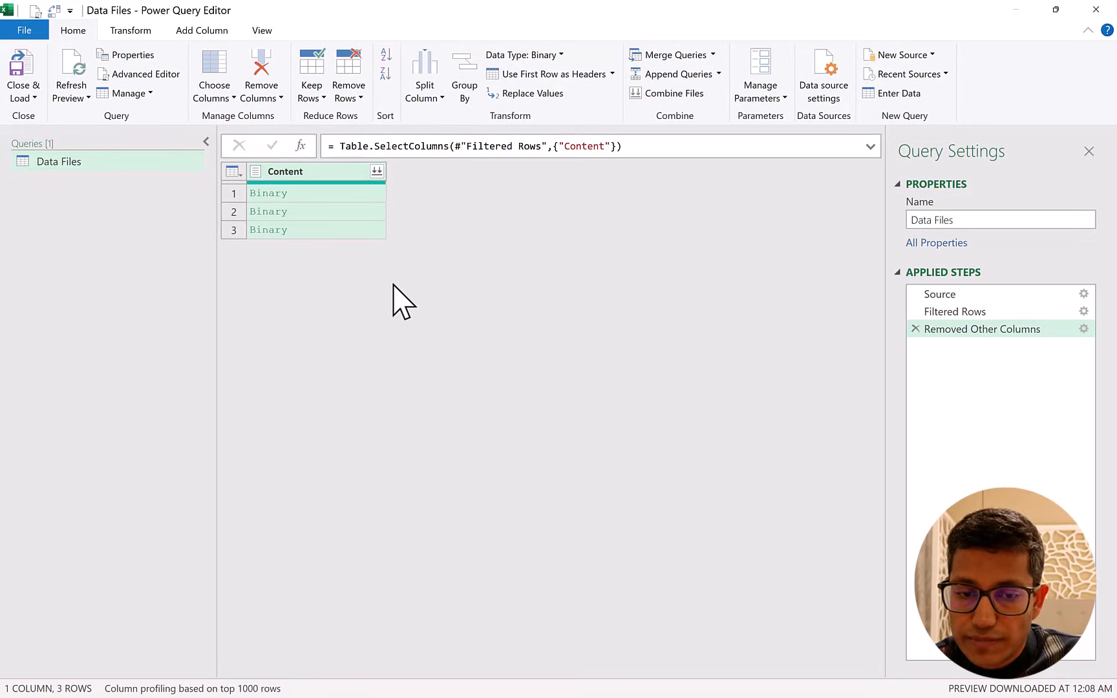
Add a custom column named Custom to the Data Files query with the formula Csv.Document([Content]).
left_click(340, 194)
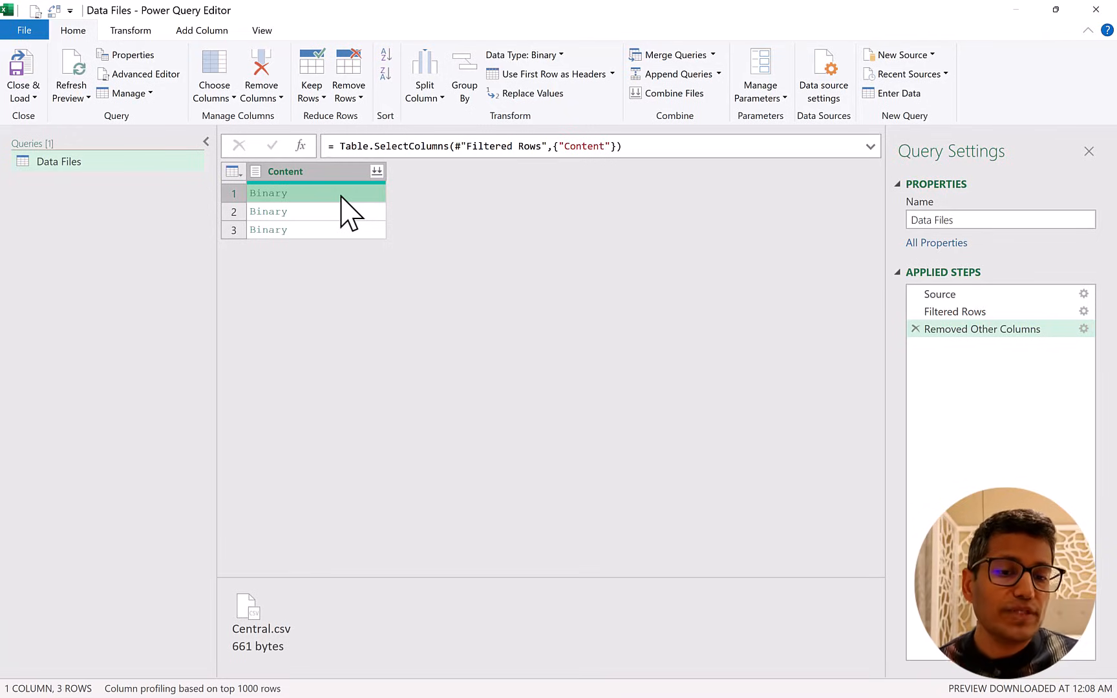
left_click(337, 171)
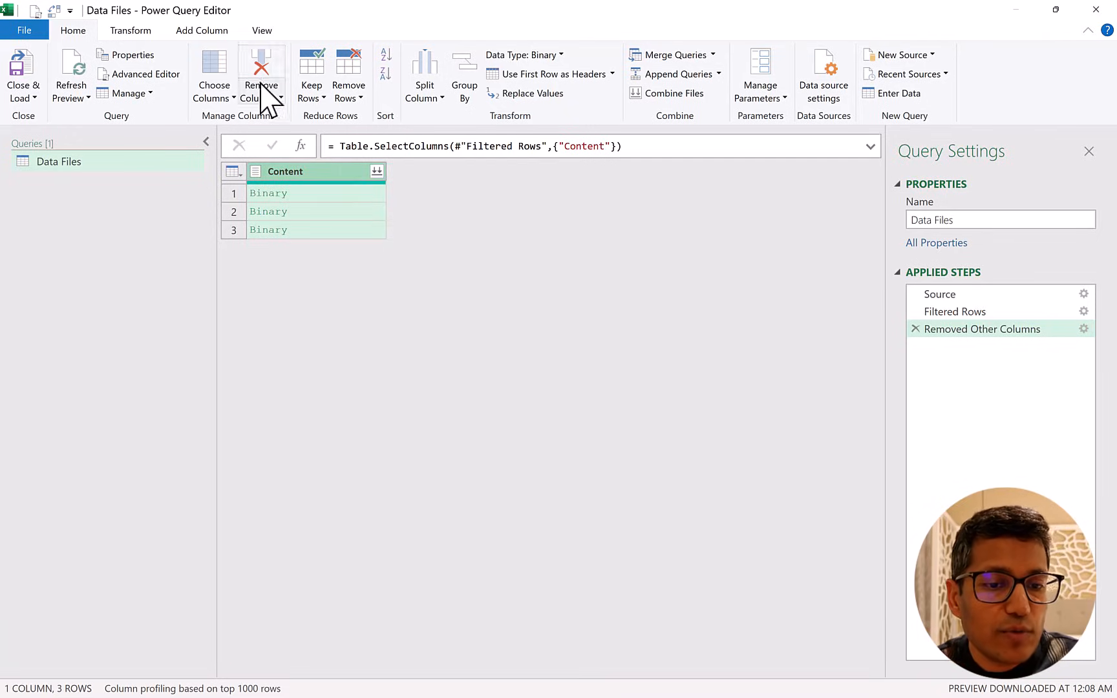
left_click(201, 32)
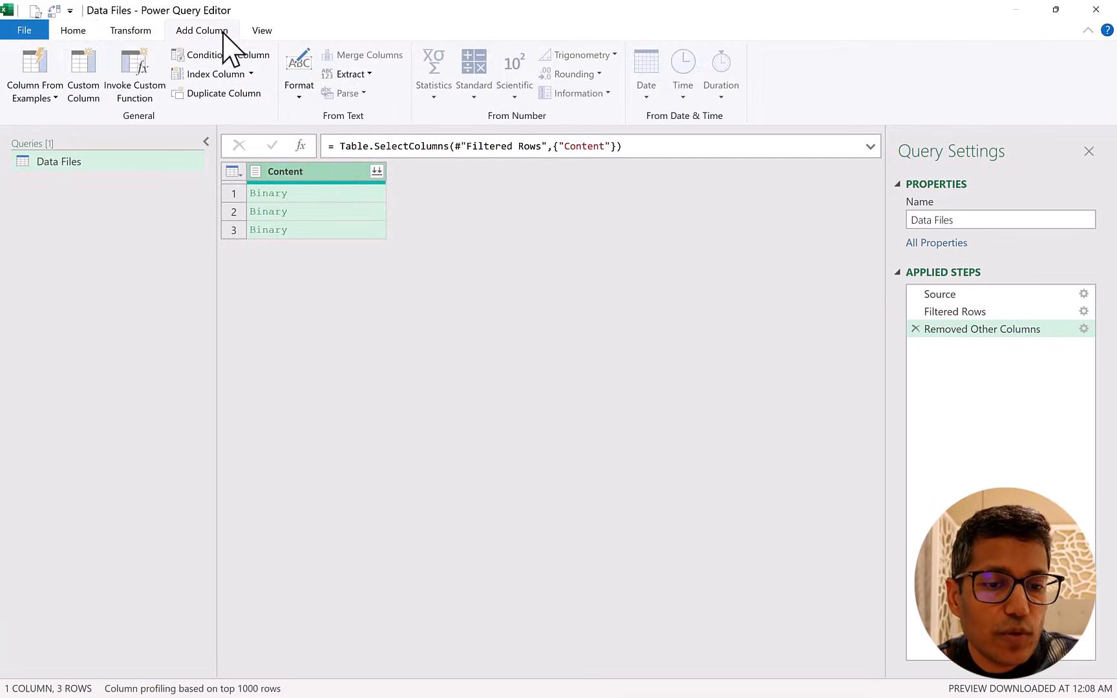
left_click(89, 109)
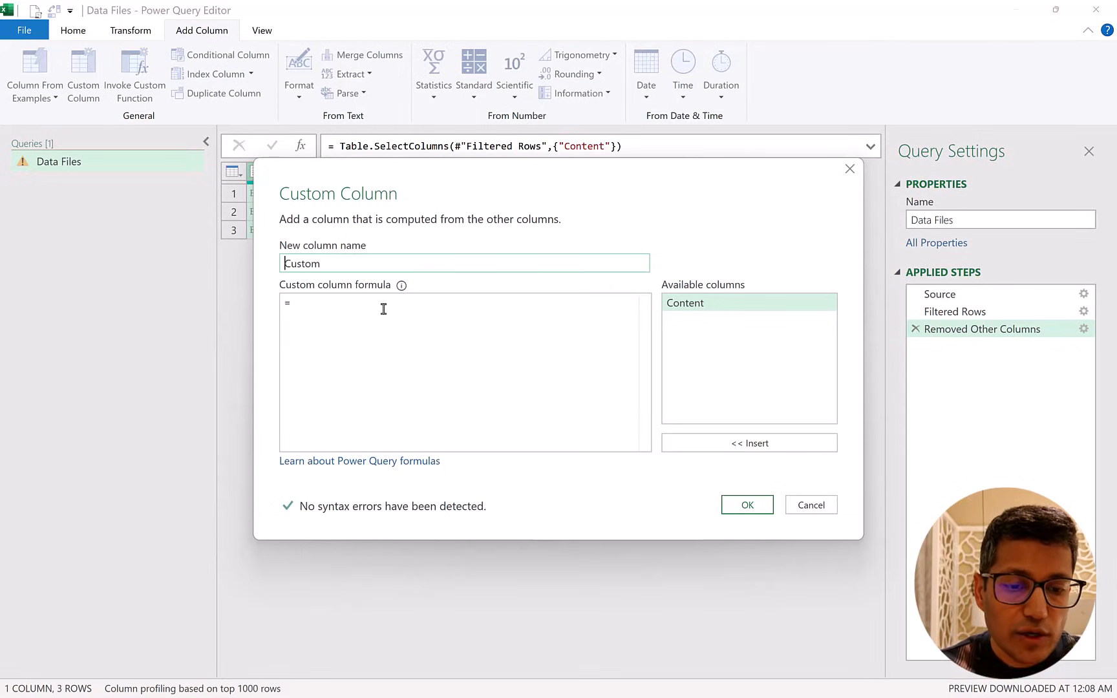
left_click(383, 309)
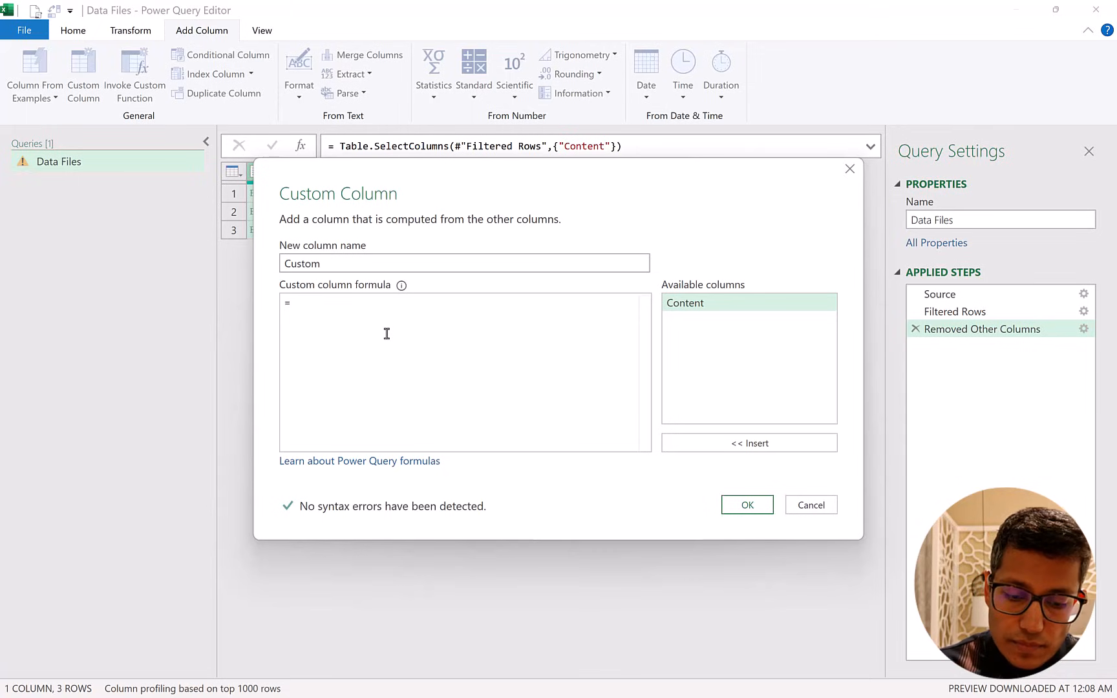
type(".doc")
key("Tab")
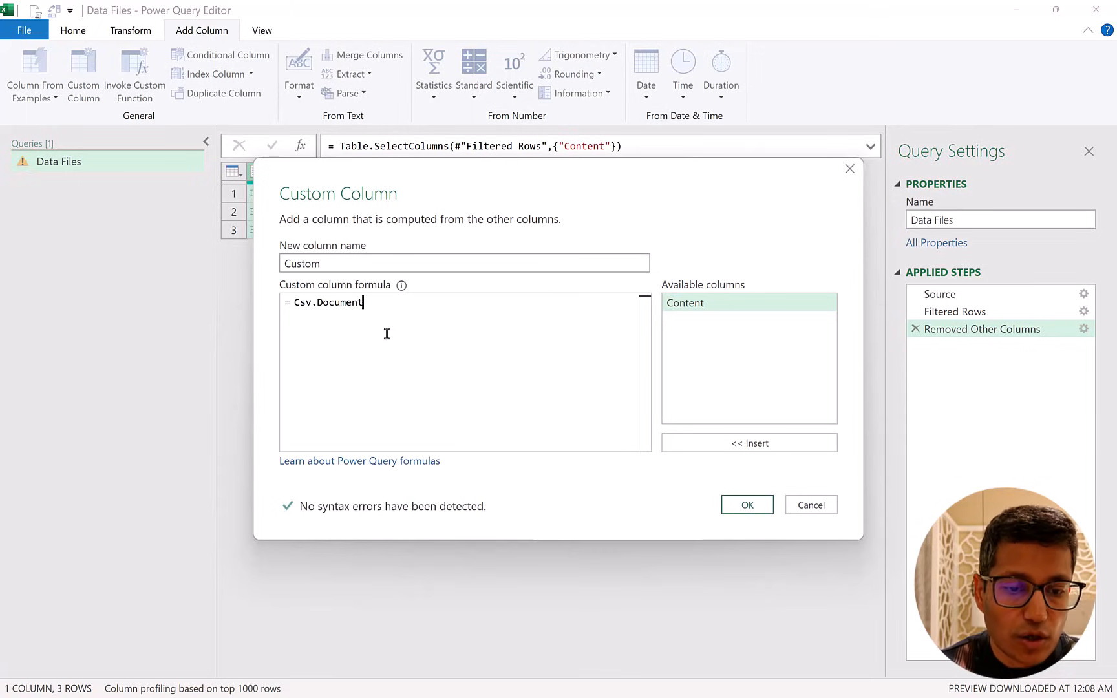
type("(")
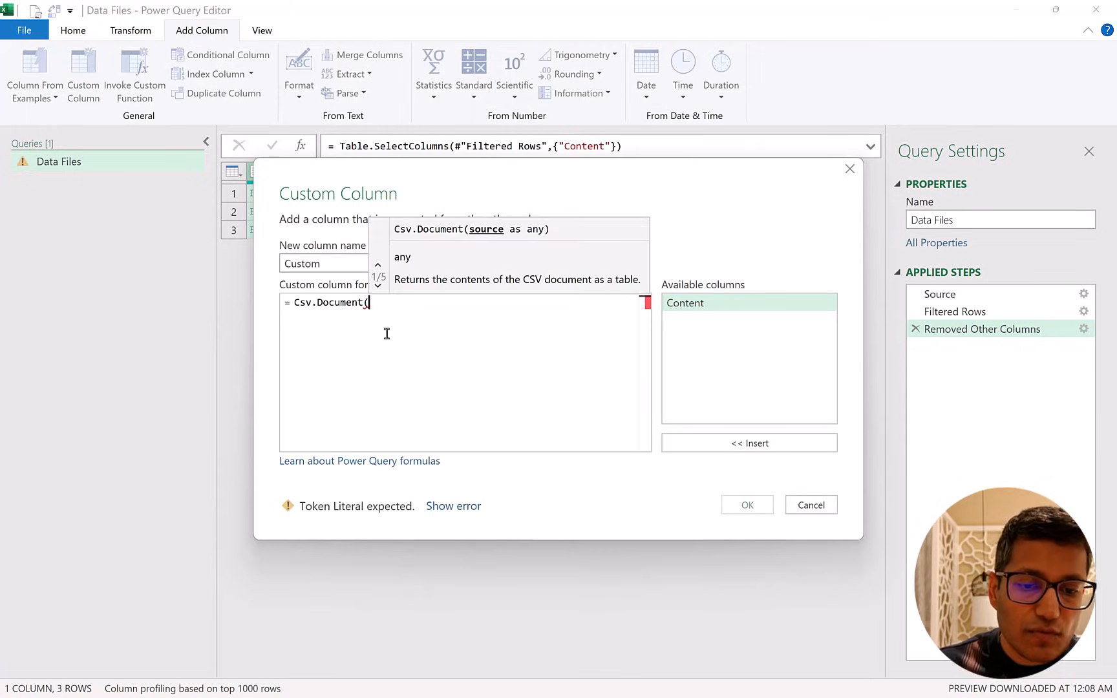
double_click(682, 306)
type(")")
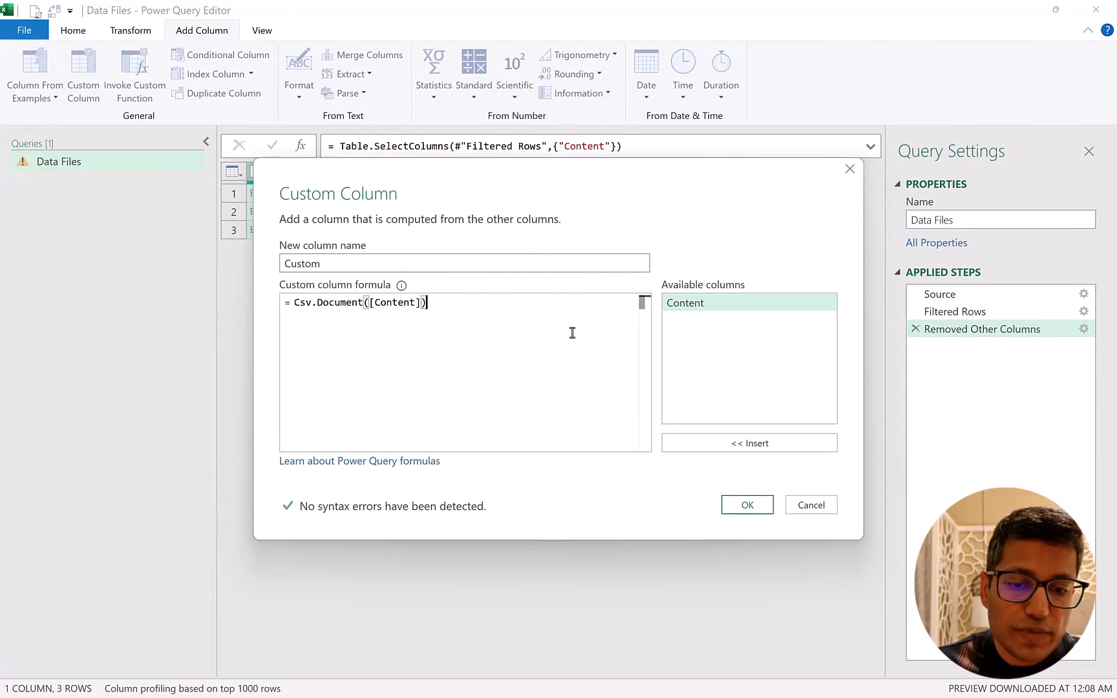
left_click_drag(547, 210, 560, 274)
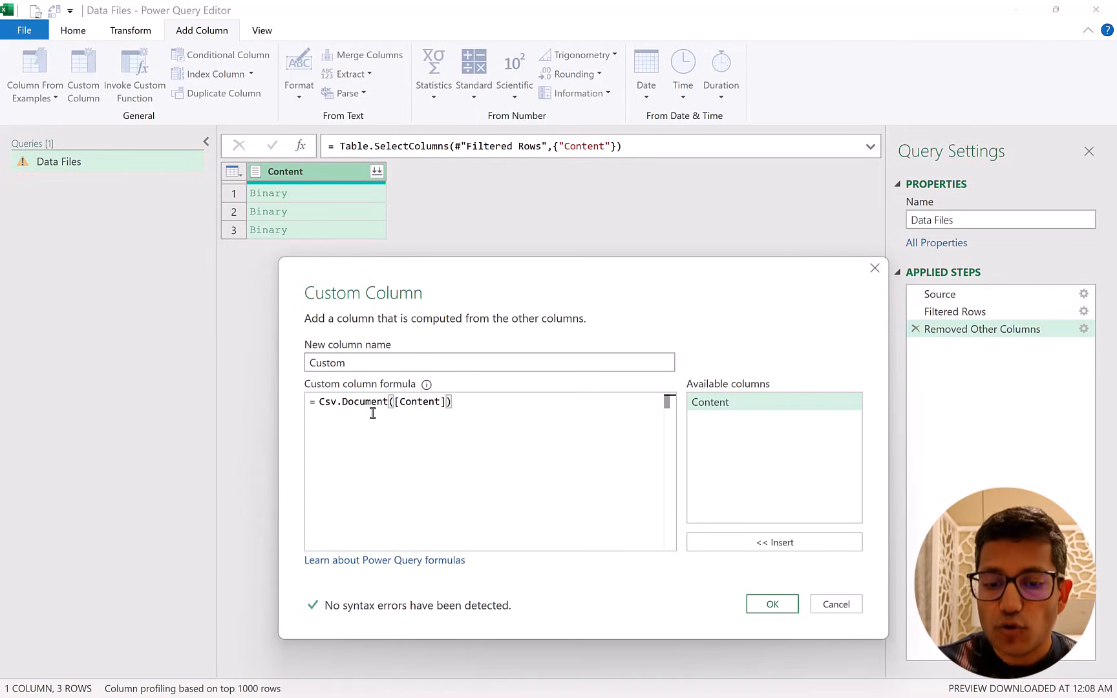
left_click(763, 611)
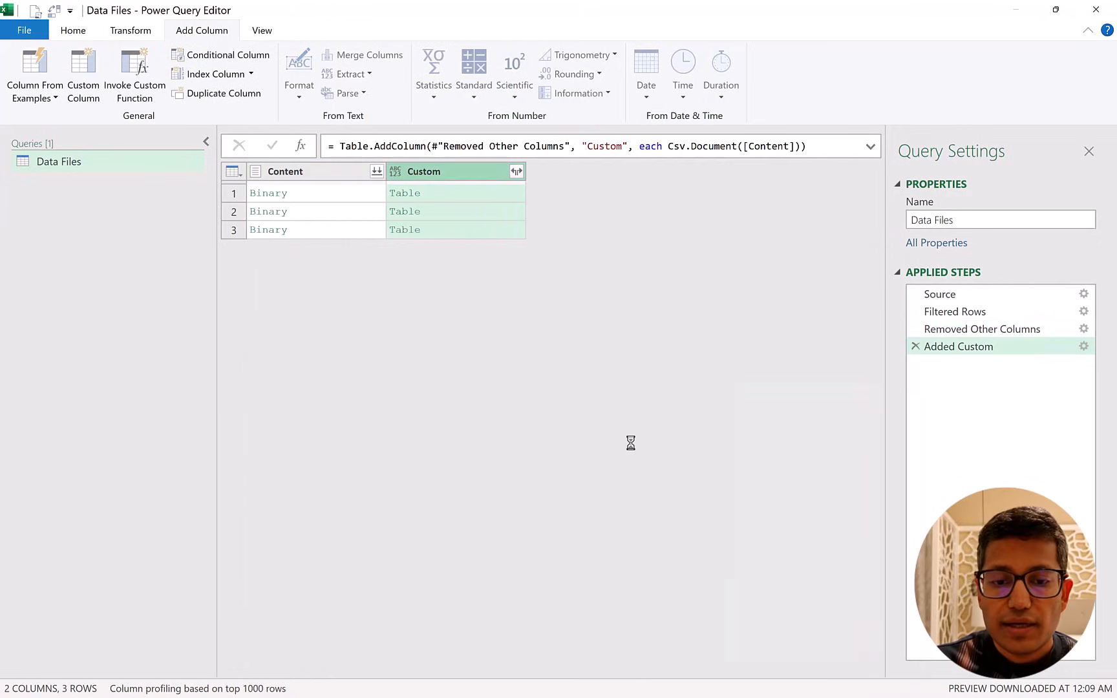
Preview the first Custom table in an enlarged pane and change the custom column formula to Table.PromoteHeaders(Csv.Document([Content])).
left_click(479, 194)
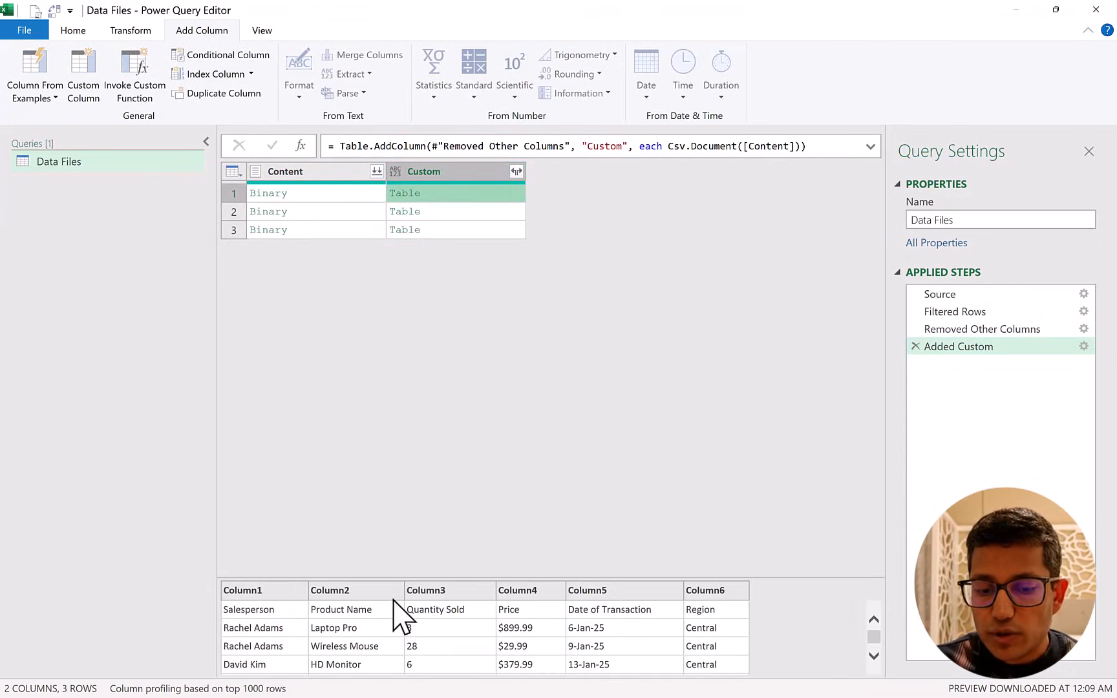
left_click_drag(399, 577, 399, 484)
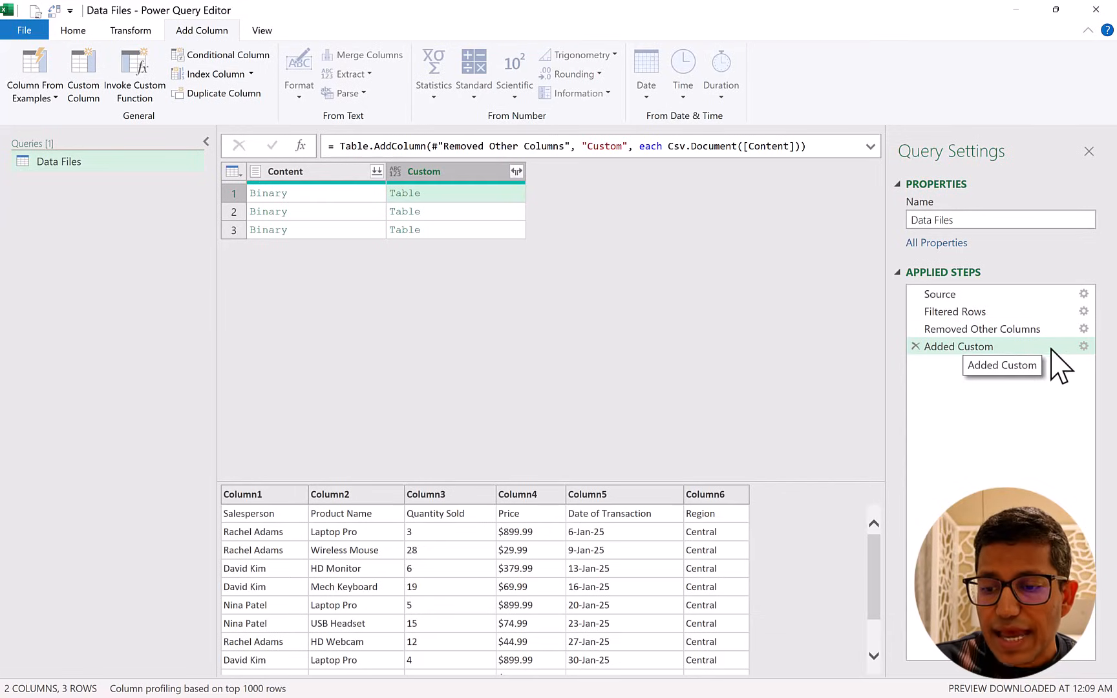
left_click(1084, 346)
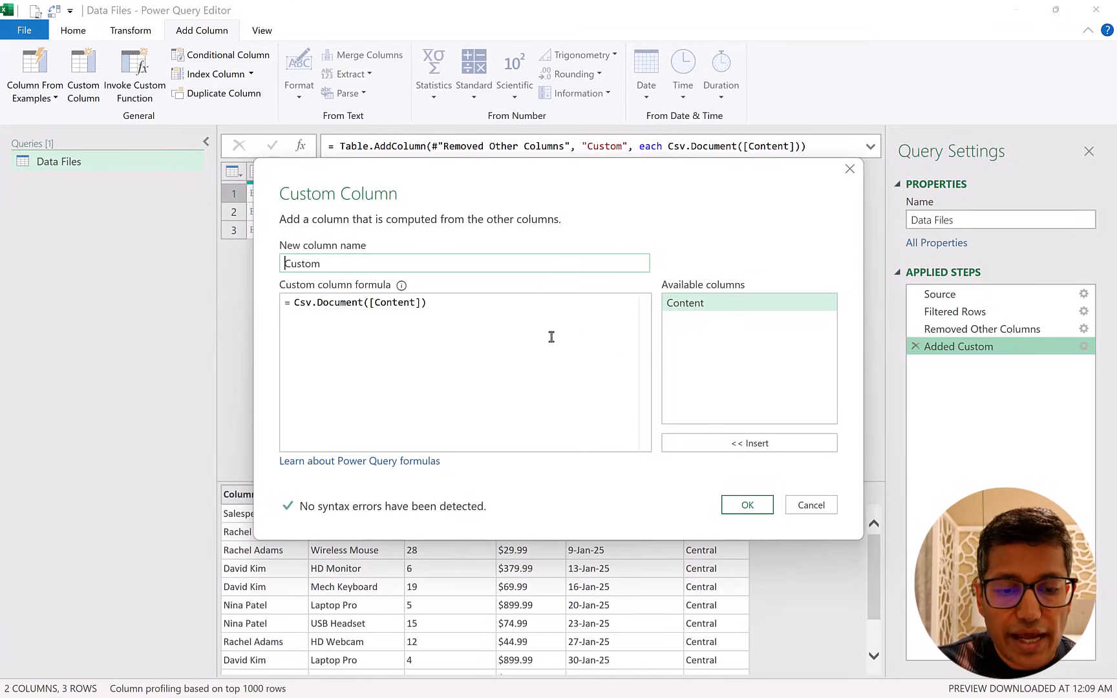
left_click(294, 303)
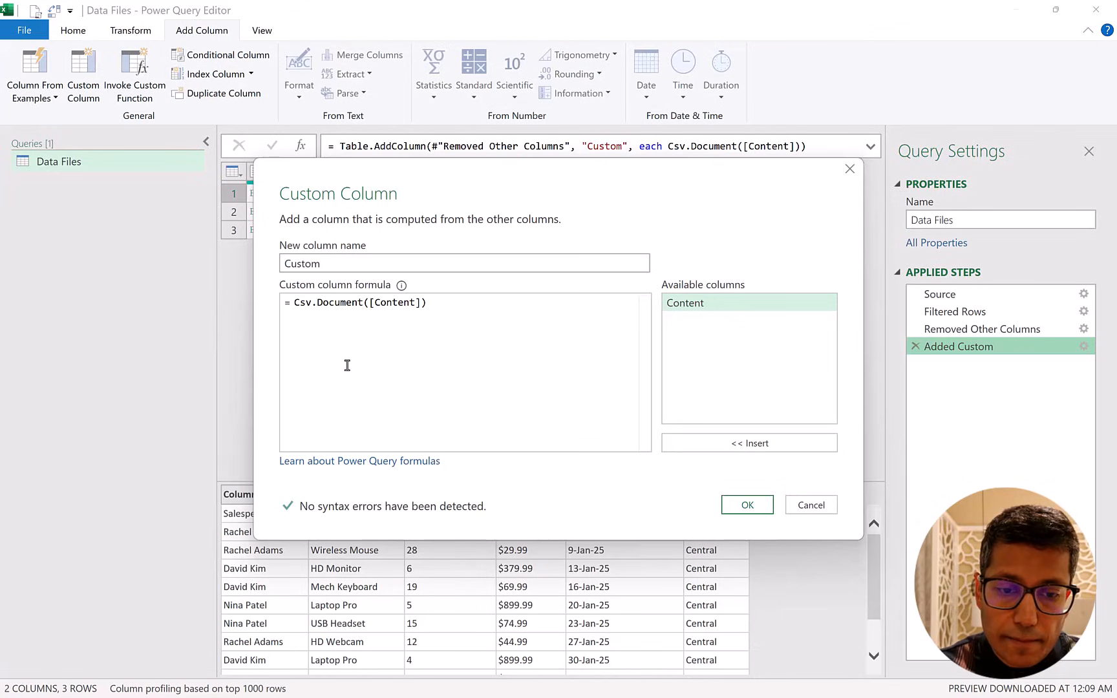
type(".promo")
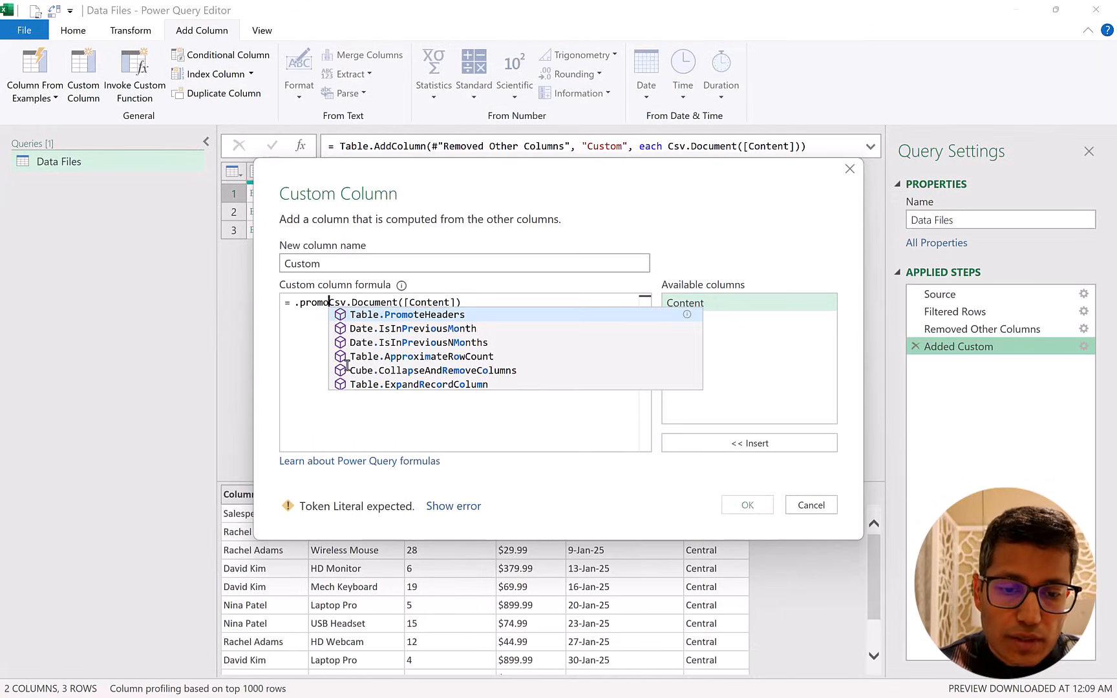
key("Tab")
type("(")
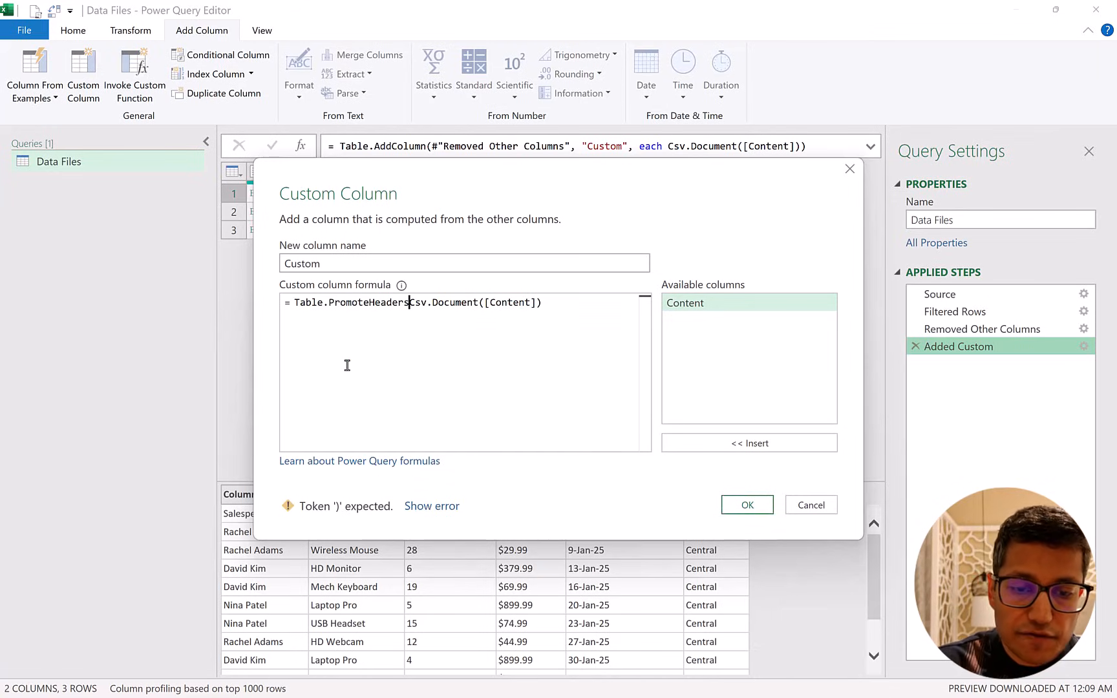
left_click(555, 304)
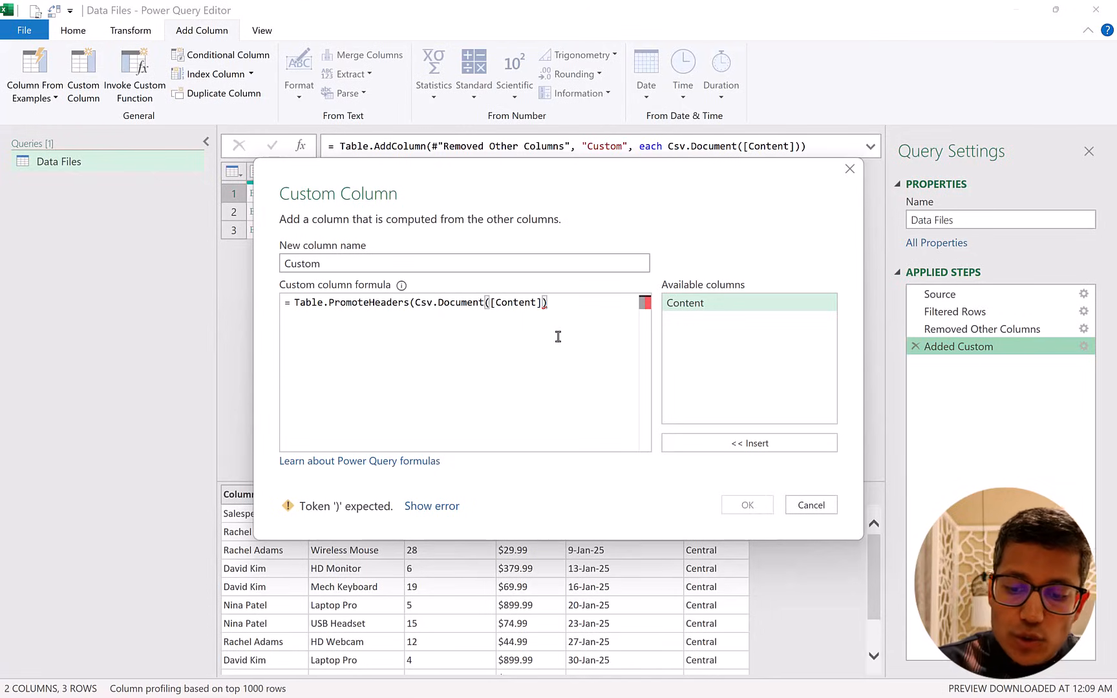
type(")")
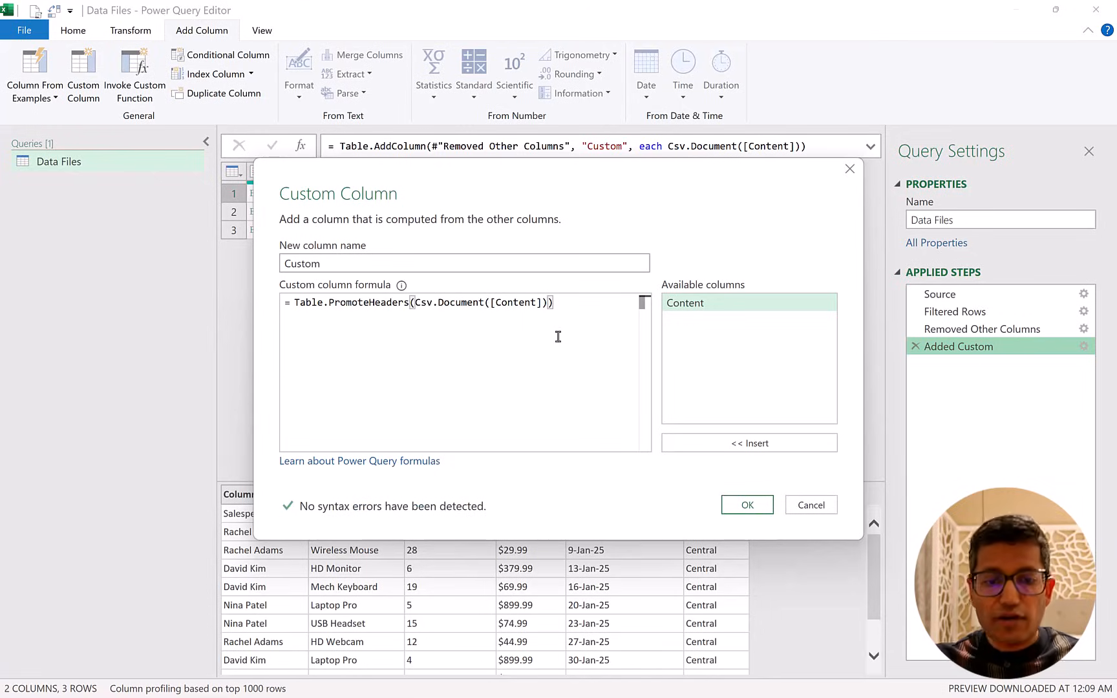
left_click(742, 507)
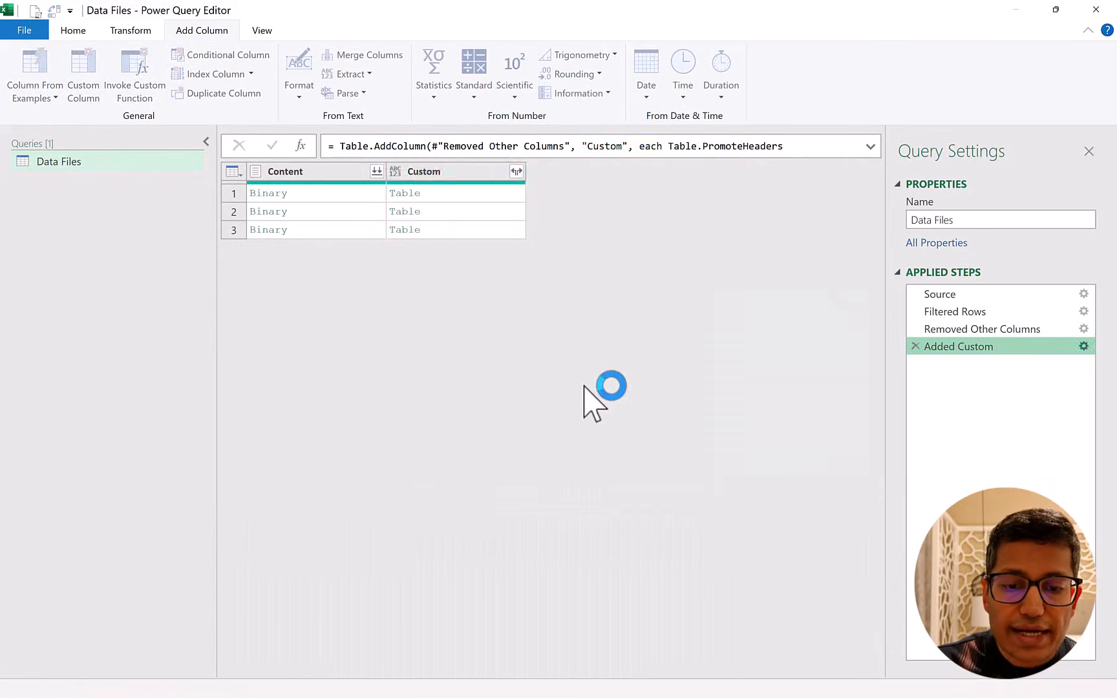
Preview the first and second tables in the Custom column and compare their column headers.
left_click(479, 194)
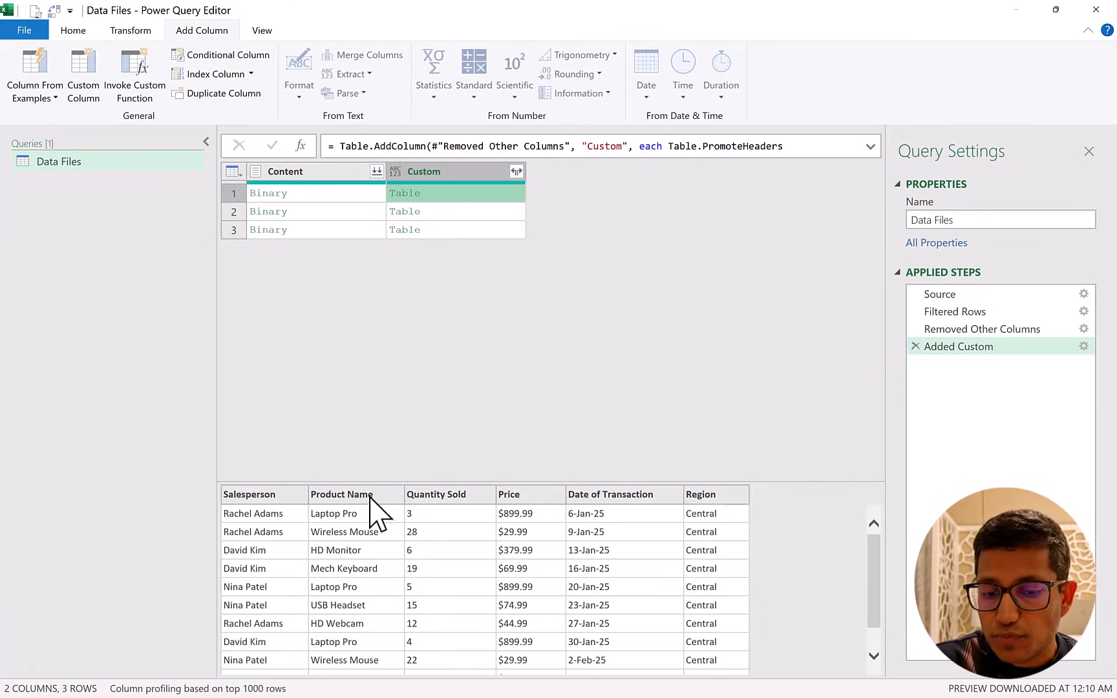
left_click(448, 216)
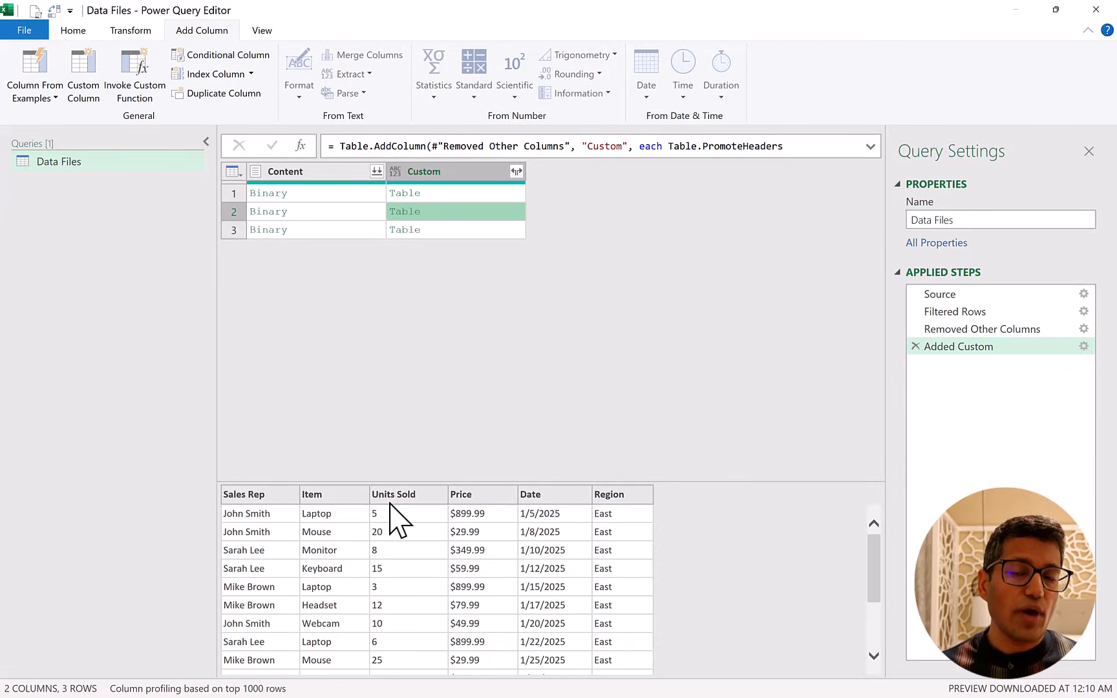
left_click(464, 194)
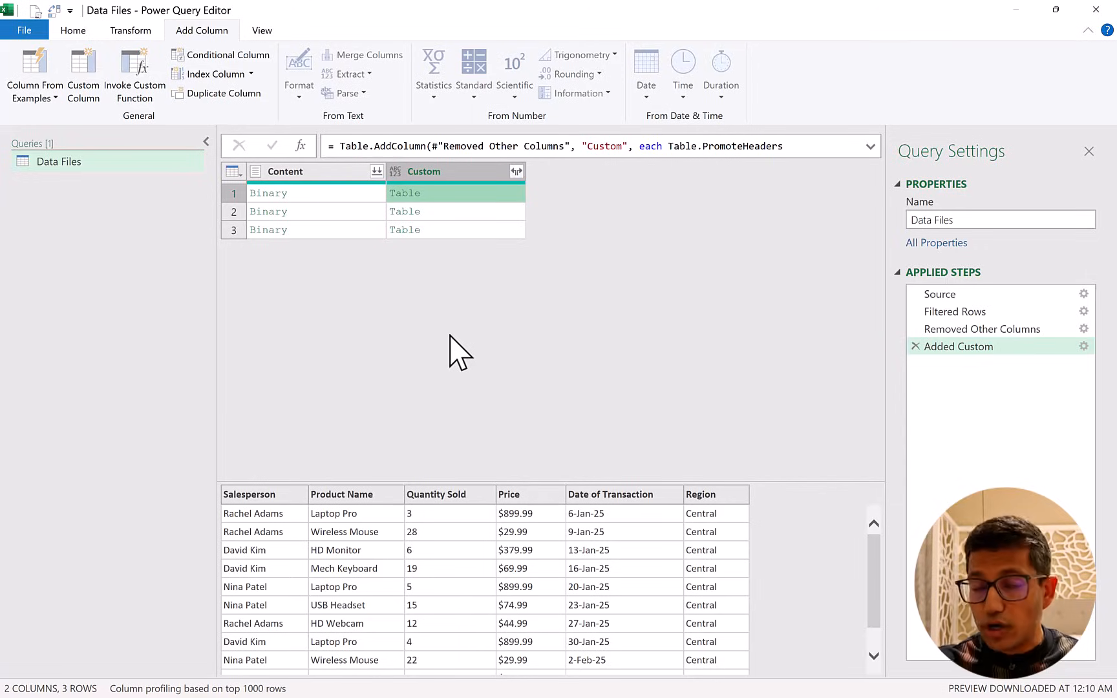
Remove the Content column from the Data Files query.
left_click(322, 173)
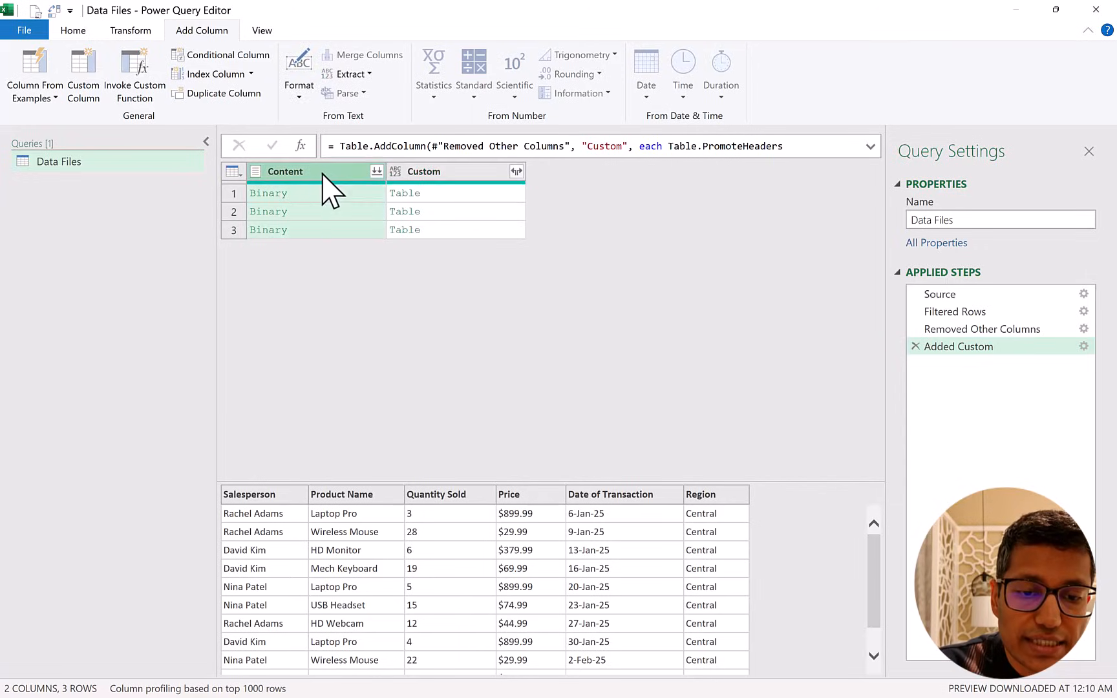
right_click(317, 178)
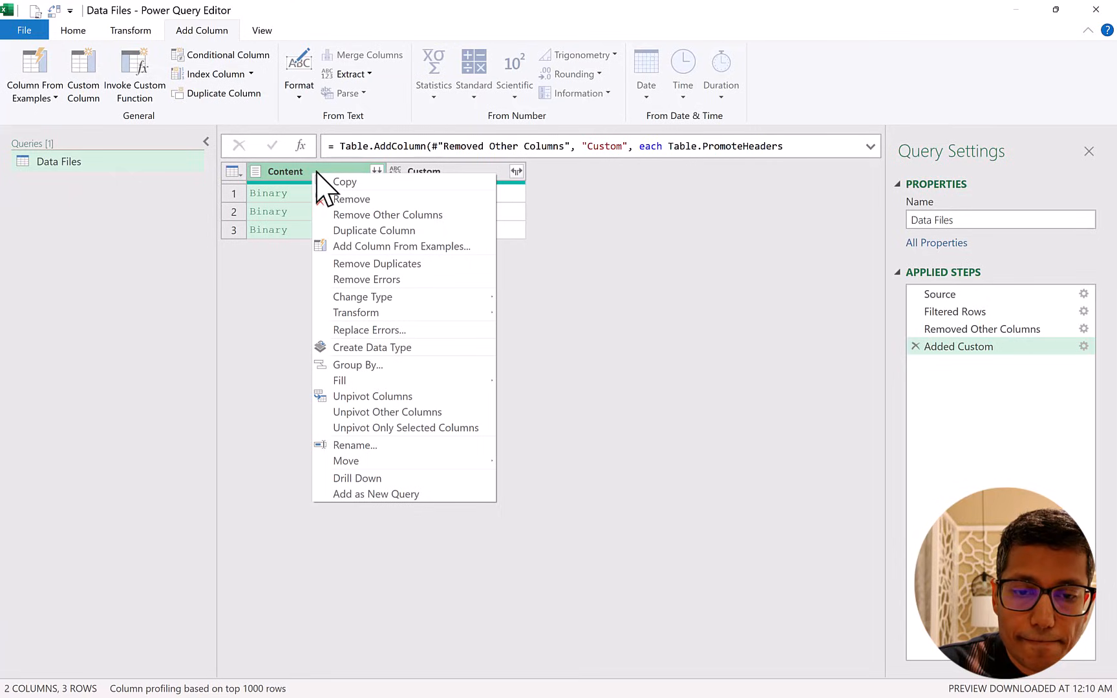
left_click(352, 200)
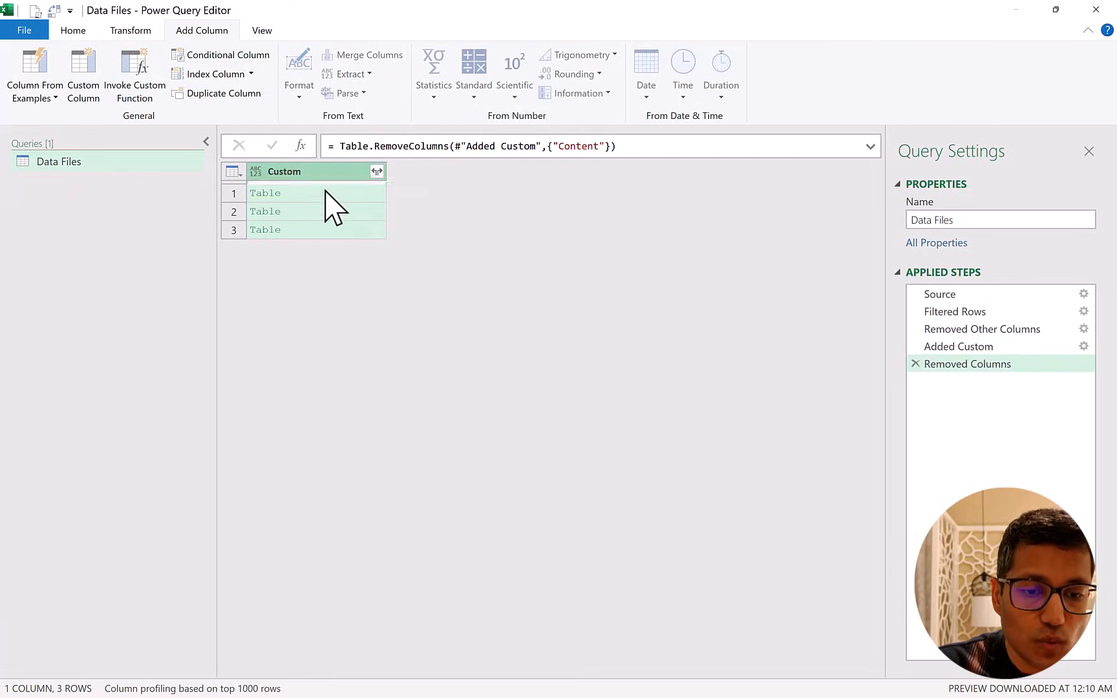
Add a new query step that extracts the tables as a list with the formula #"Removed Columns"[Custom].
left_click(300, 146)
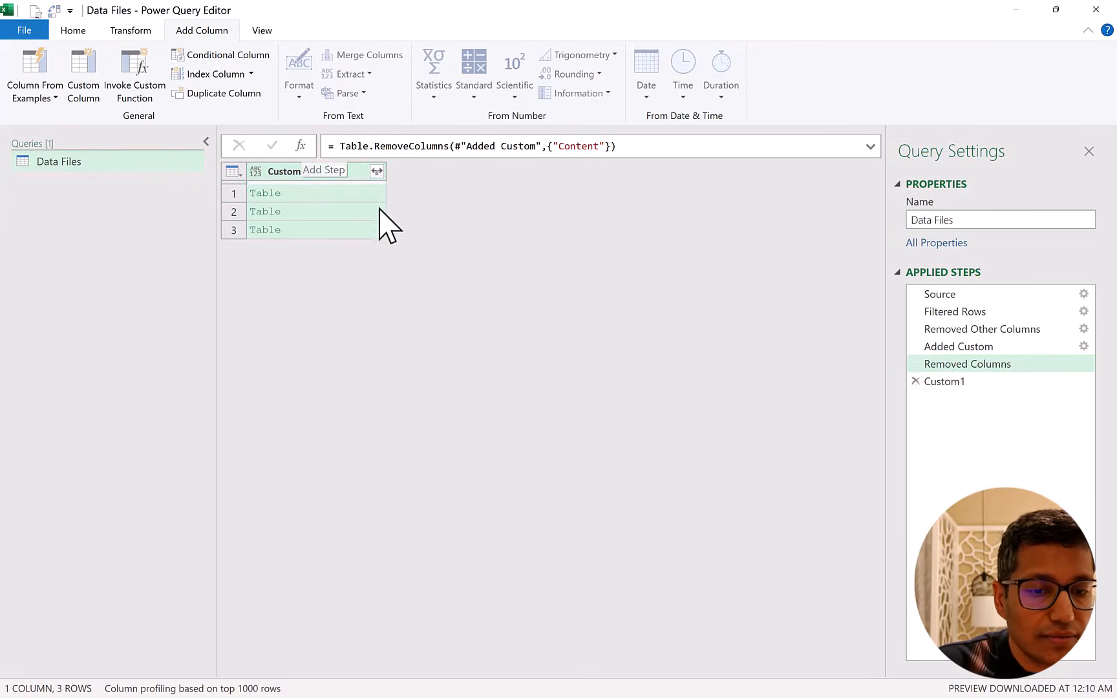
left_click(340, 147)
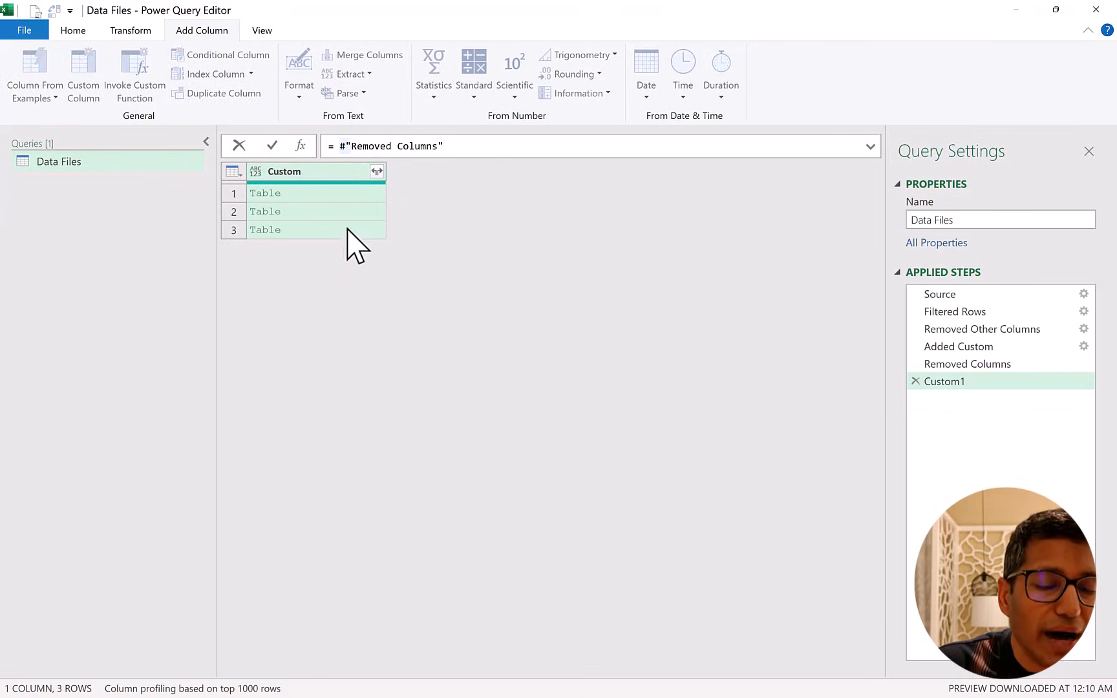
left_click(460, 146)
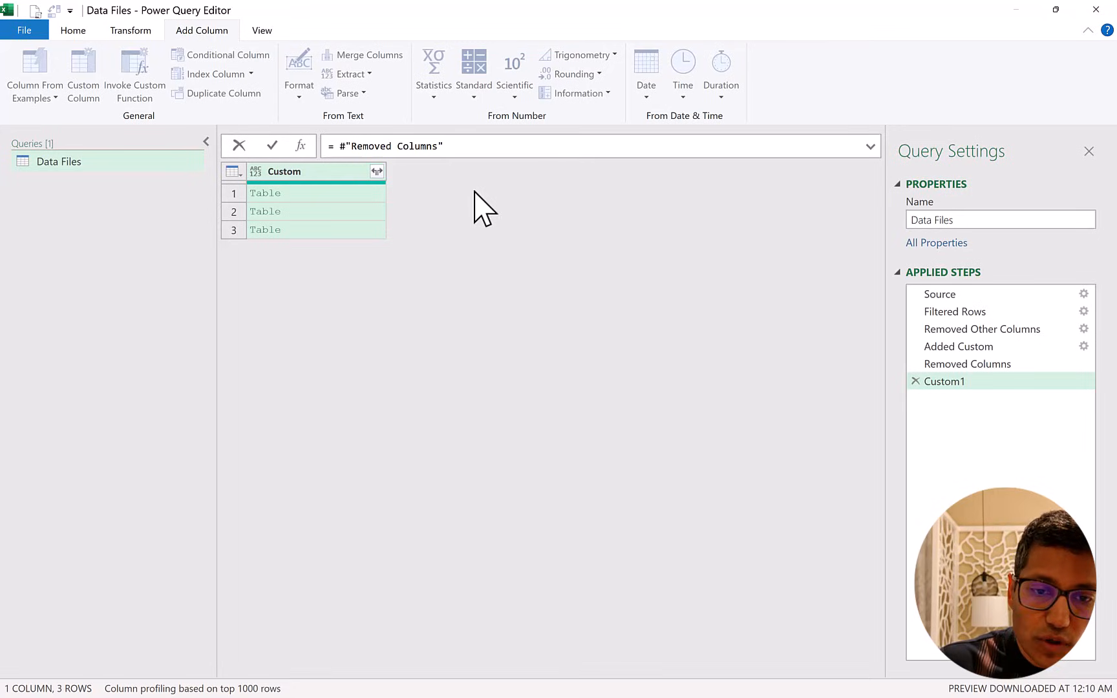
type("[")
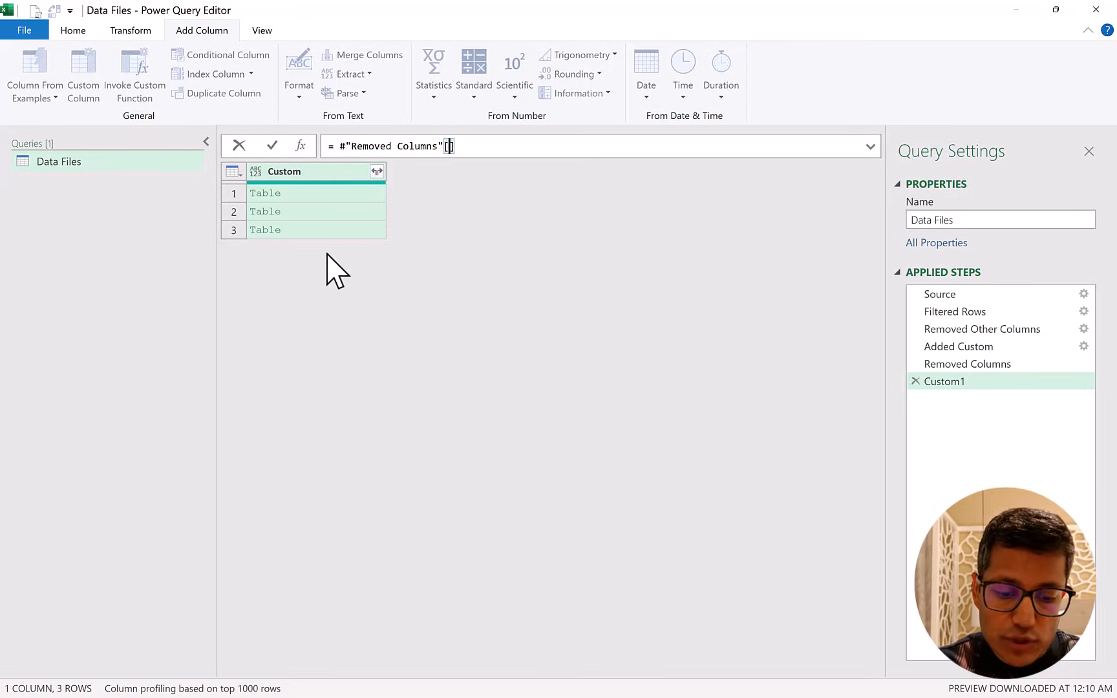
type("Custom")
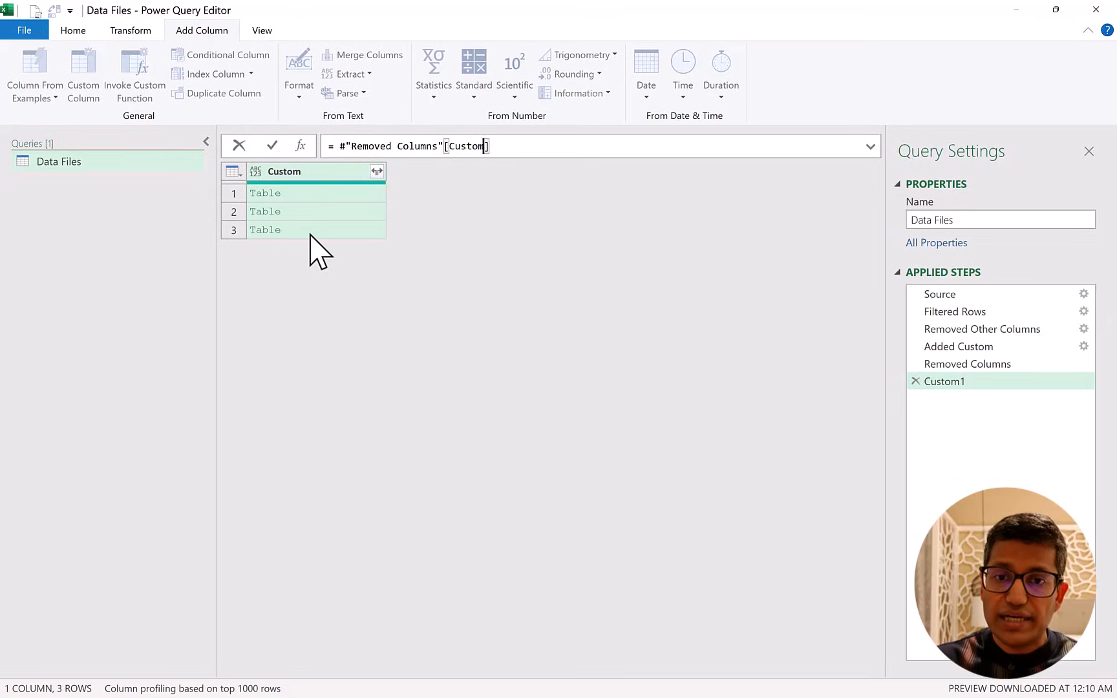
key("Return")
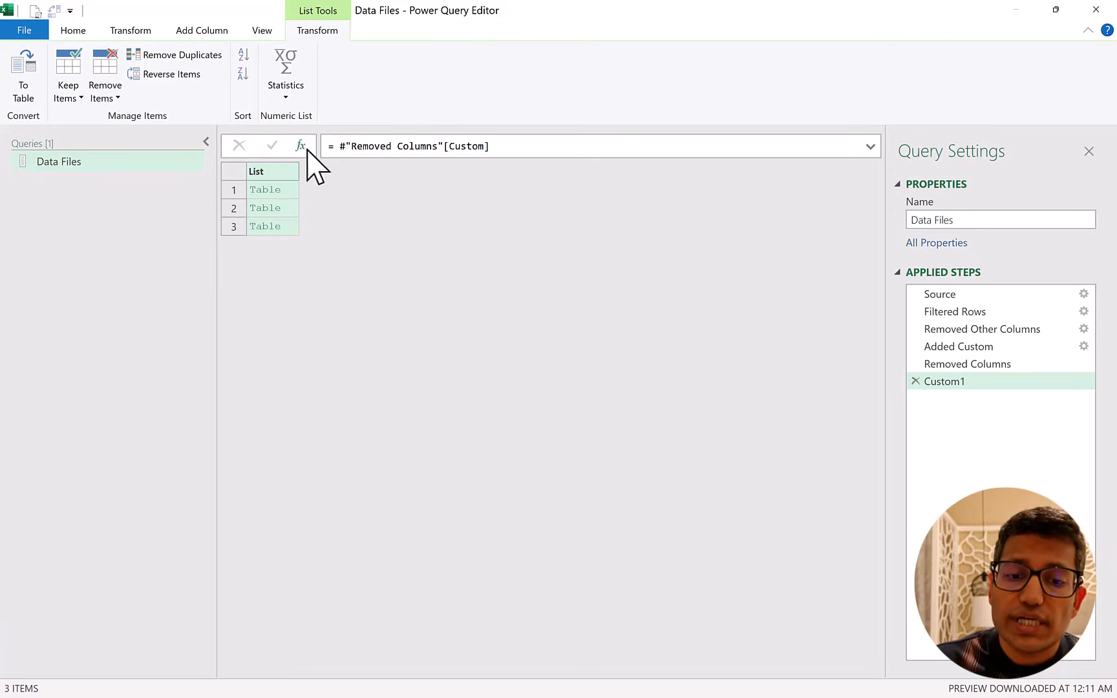
Append the listed tables into one by changing the step formula to Table.Combine(#"Removed Columns"[Custom]), and review the combined rows.
left_click(338, 146)
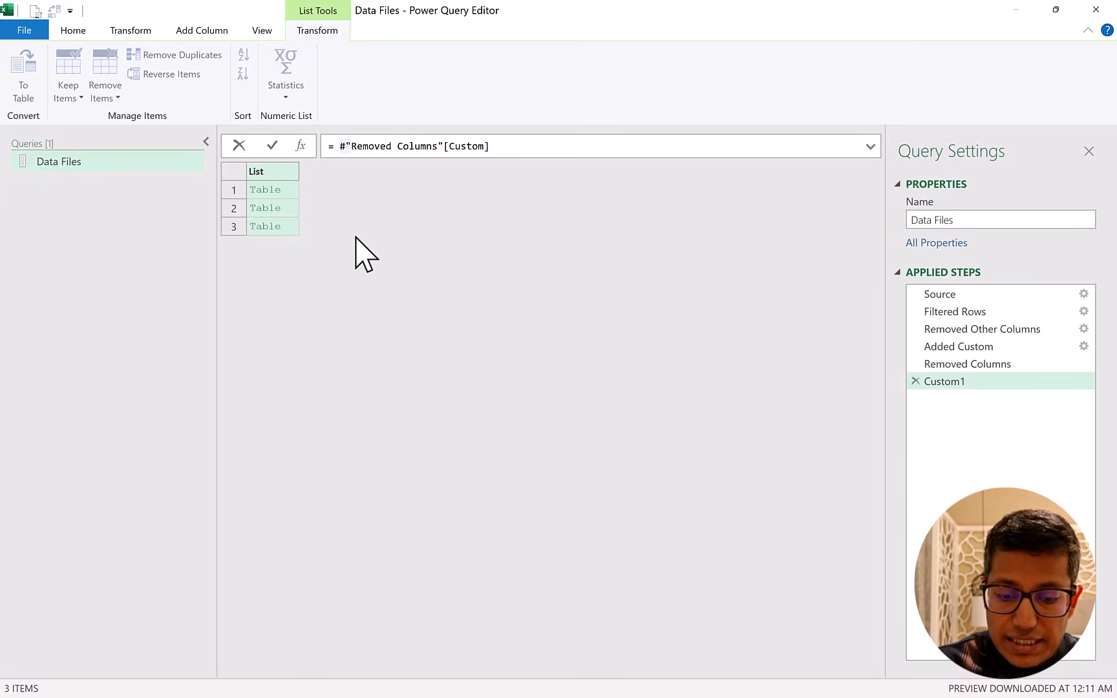
type("Tab")
type("le.Combine")
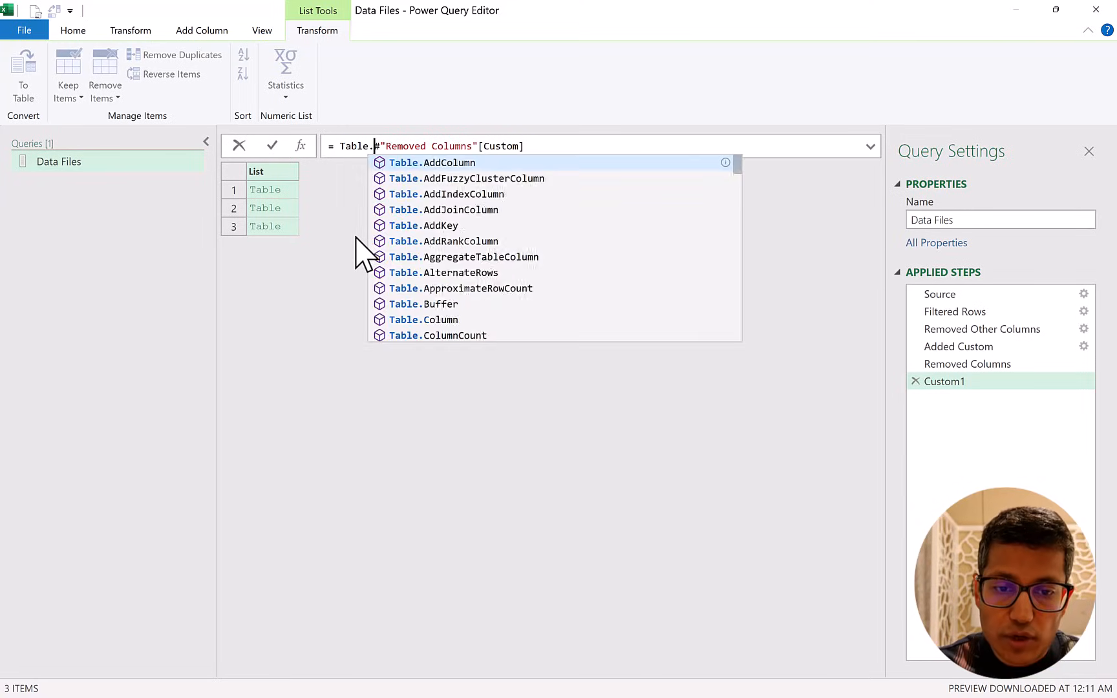
type("(")
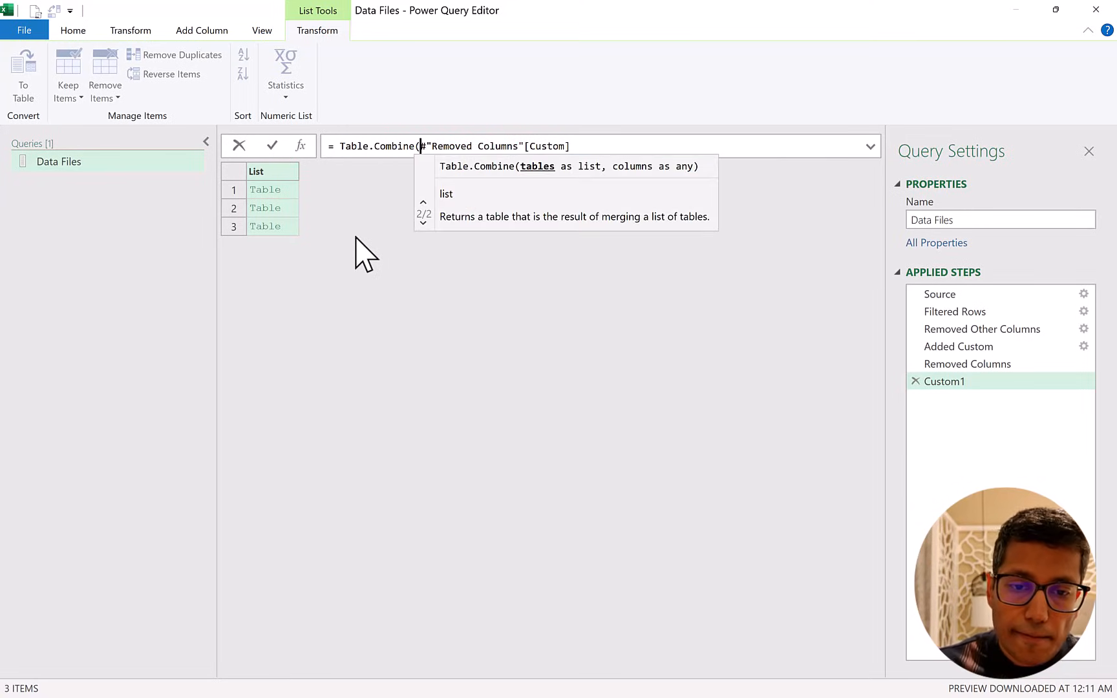
left_click(620, 147)
type(")")
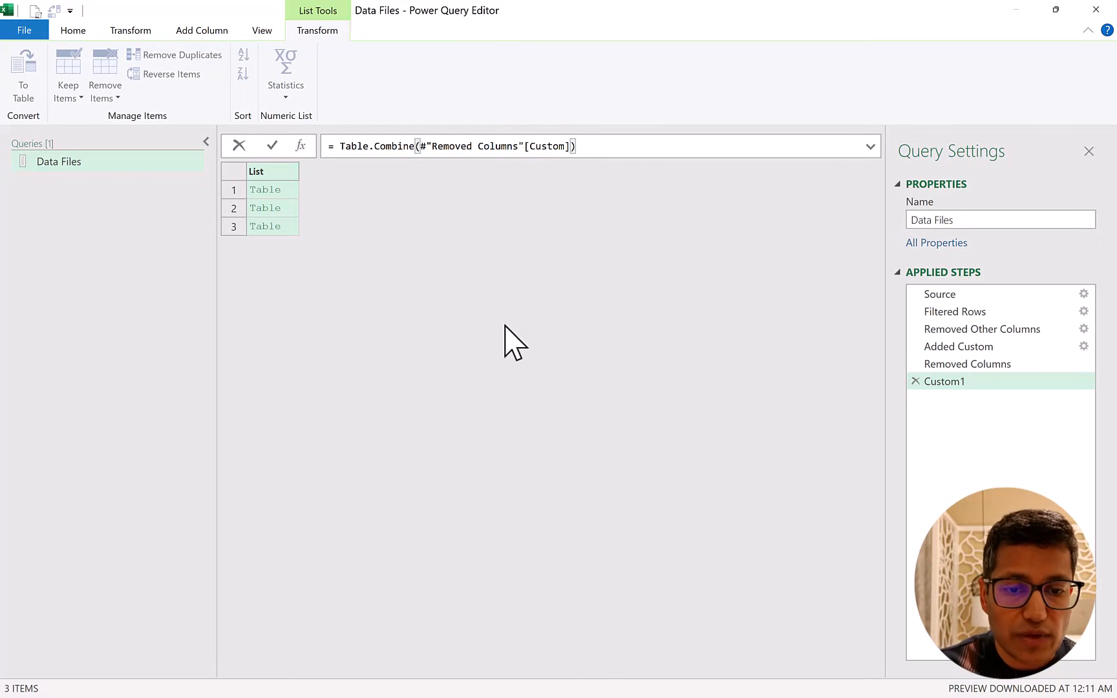
key("Return")
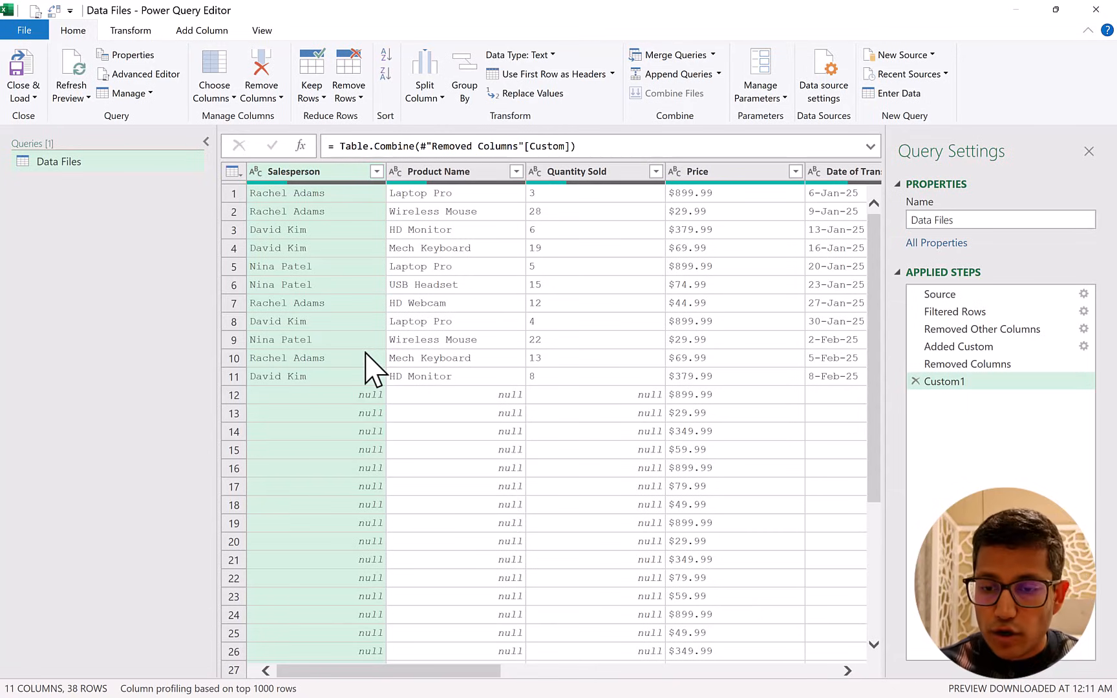
scroll(463, 424, "down", 3)
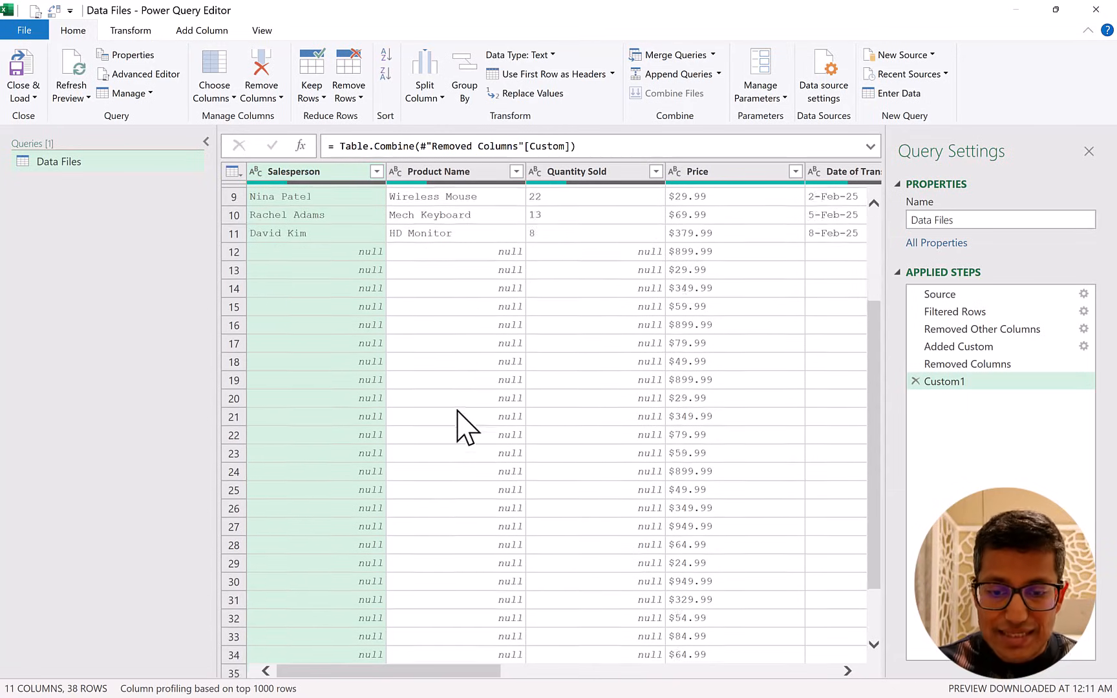
scroll(463, 424, "up", 3)
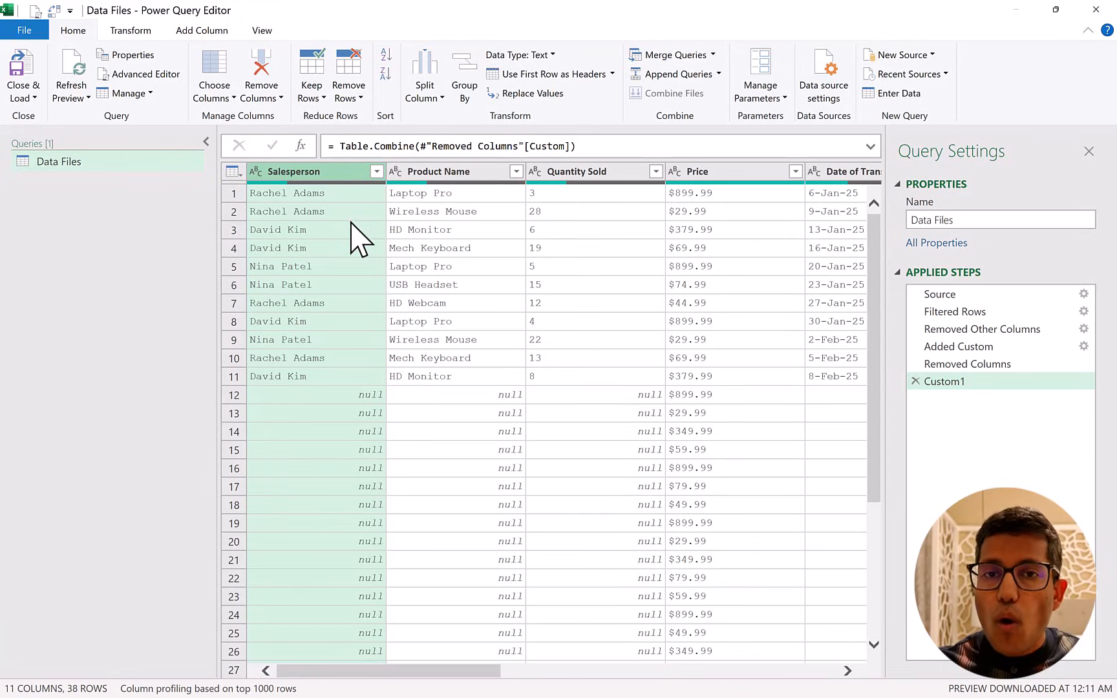
left_click(338, 146)
type("Table.")
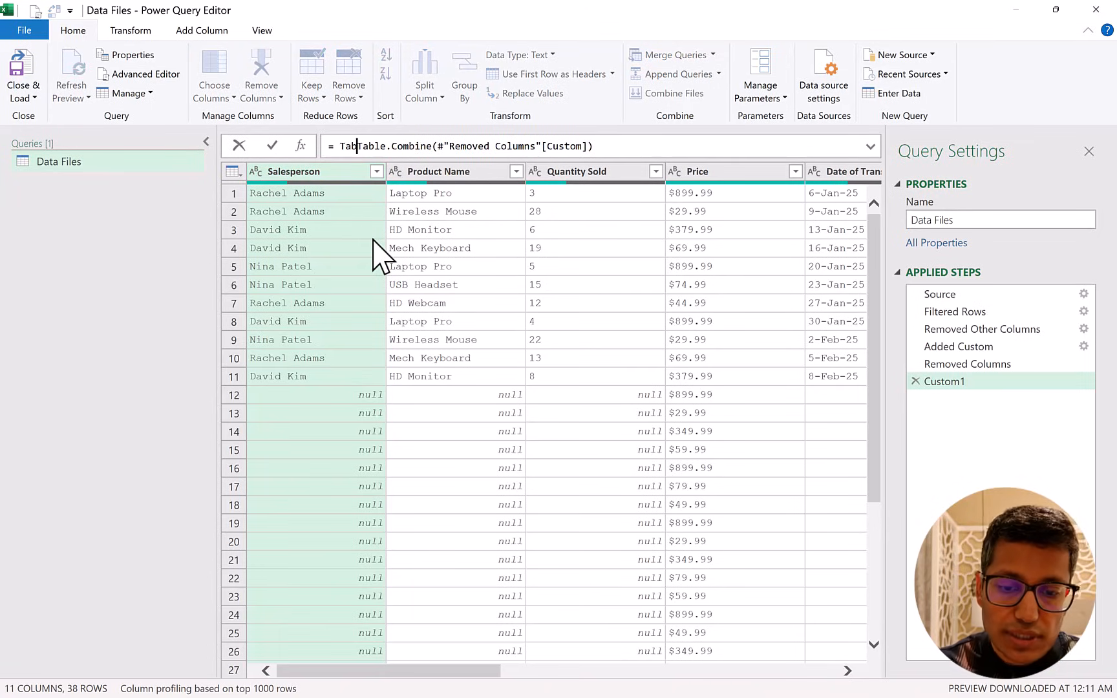
type("Column")
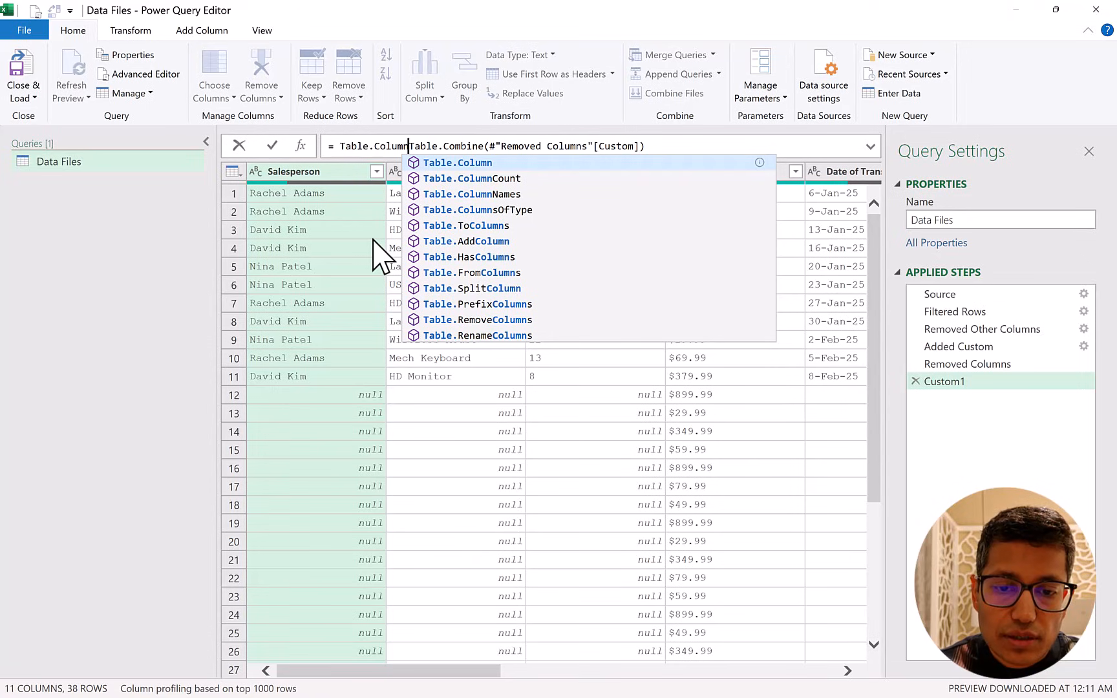
key("Down")
key("Down")
key("Tab")
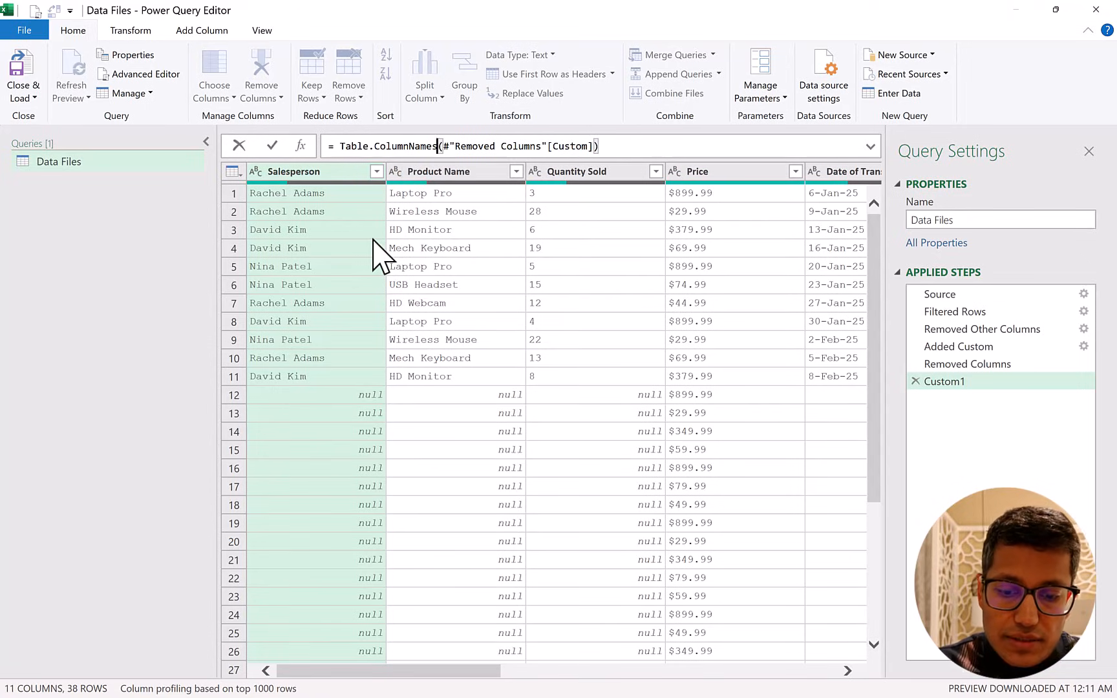
type("(")
key("Escape")
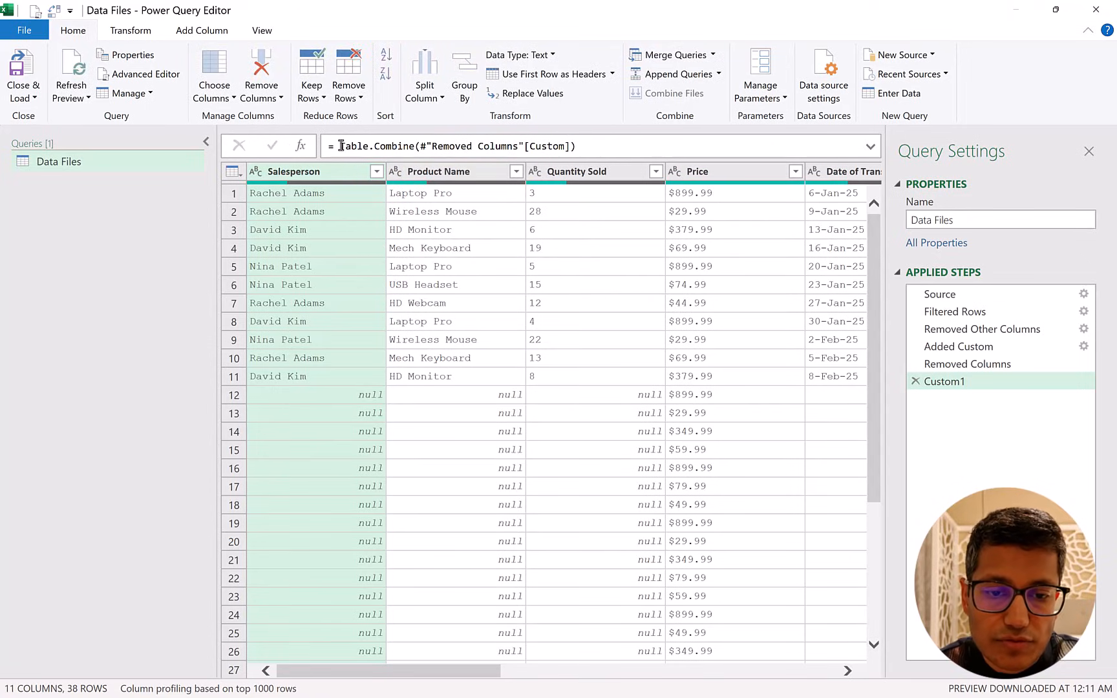
Wrap the Custom1 formula to list all headers: Table.ColumnNames(Table.Combine(#"Removed Columns"[Custom])).
left_click_drag(341, 145, 655, 149)
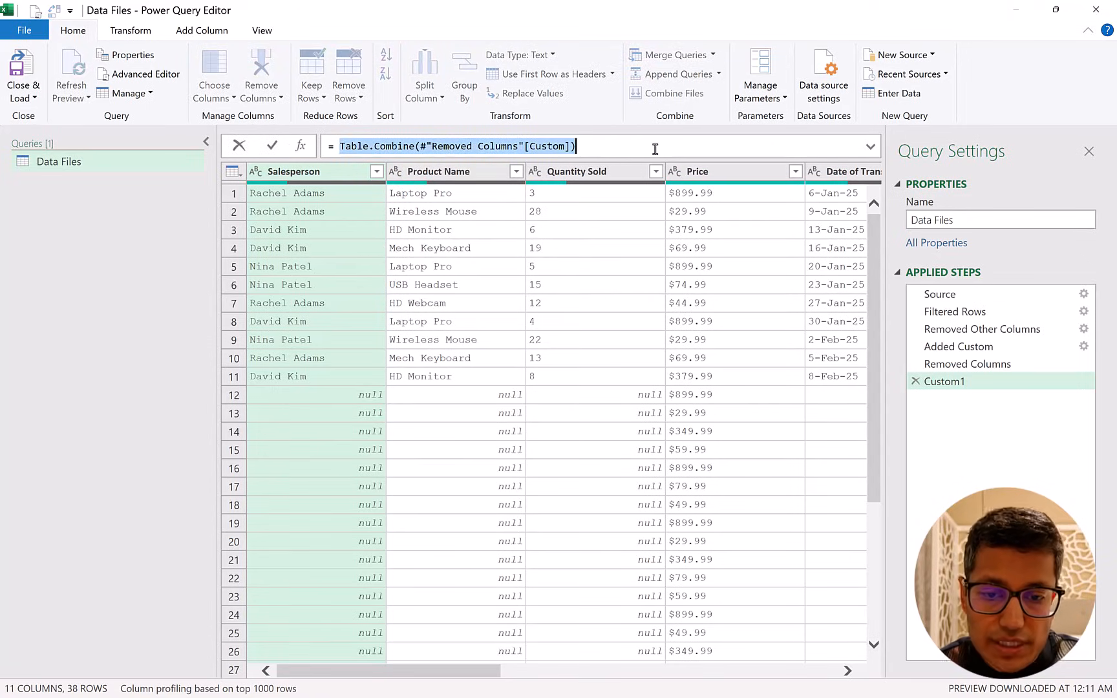
left_click(340, 145)
type(".columnna")
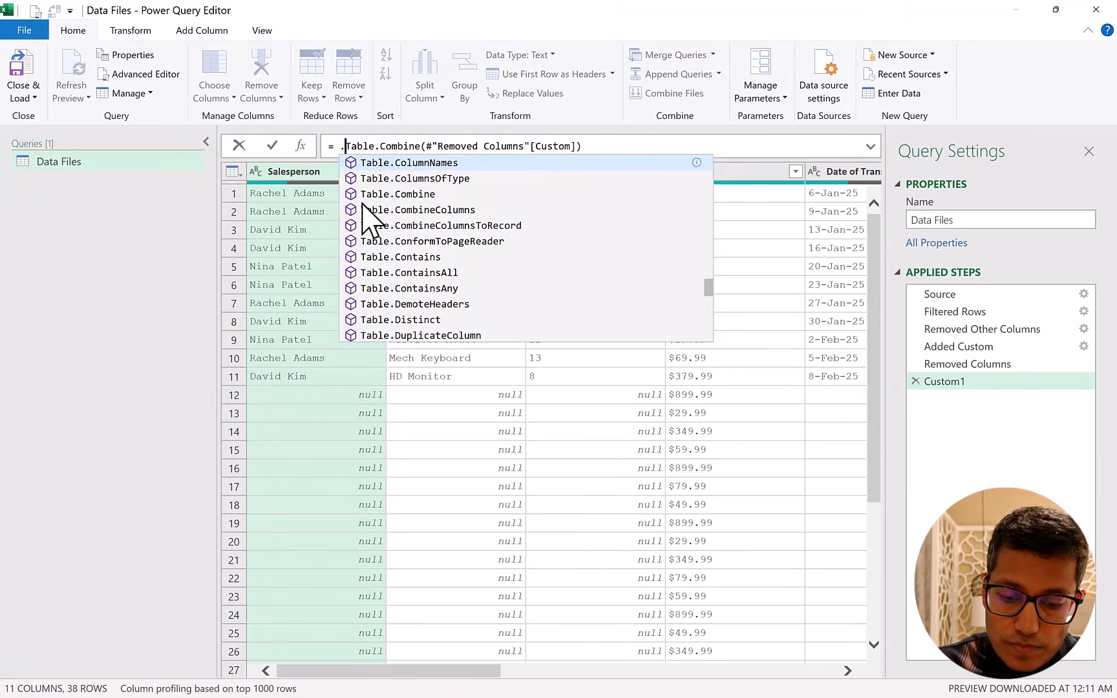
key("Tab")
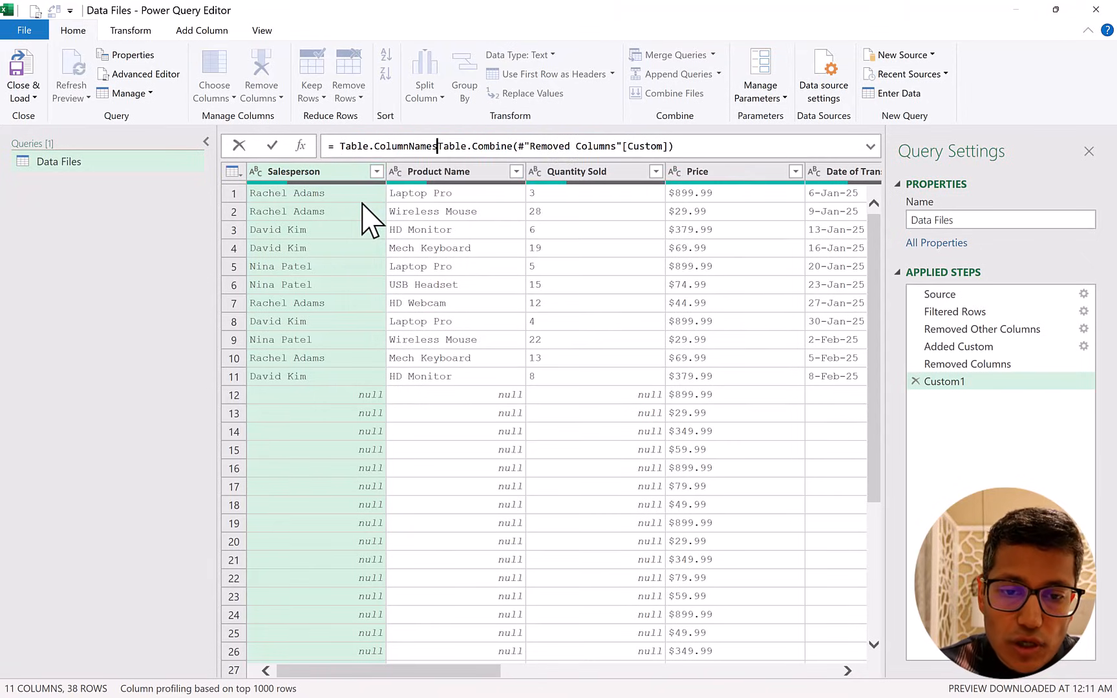
type("(")
left_click(723, 146)
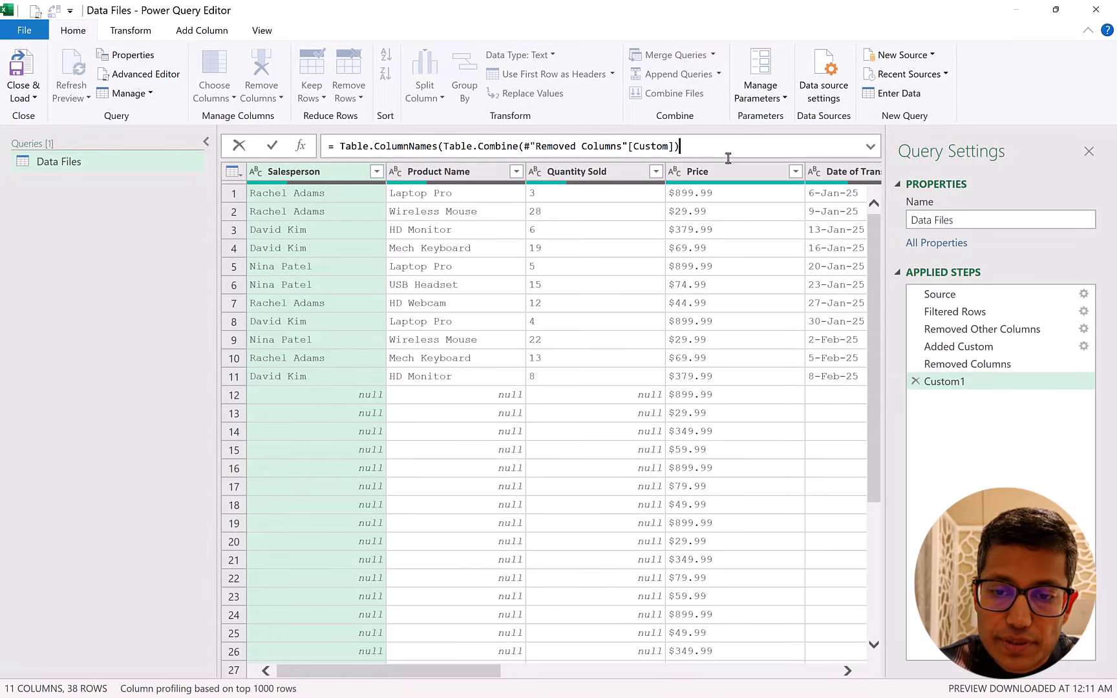
type(")")
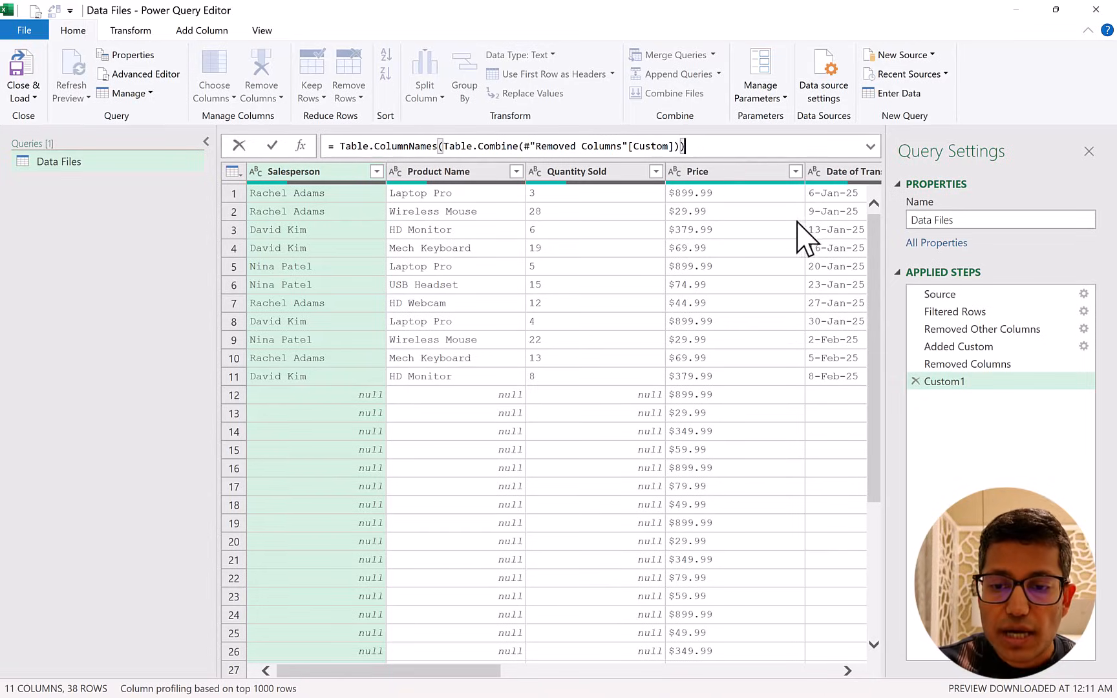
key("Return")
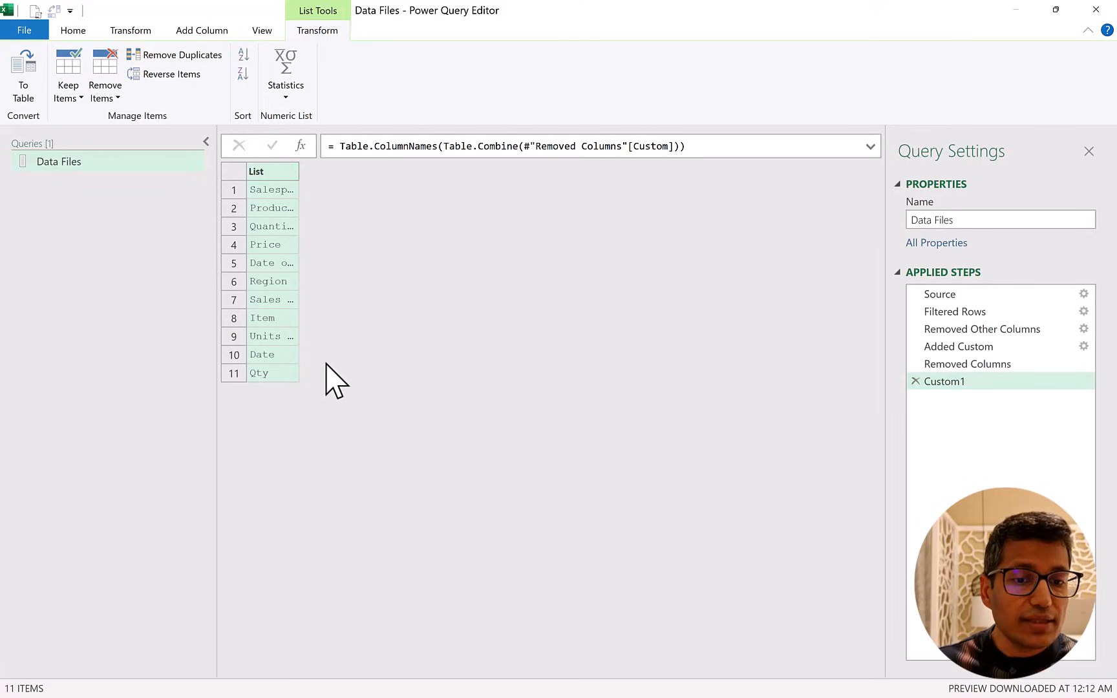
Widen the list to read the full header names and convert it to a table with no delimiter.
left_click_drag(298, 171, 350, 191)
left_click(329, 192)
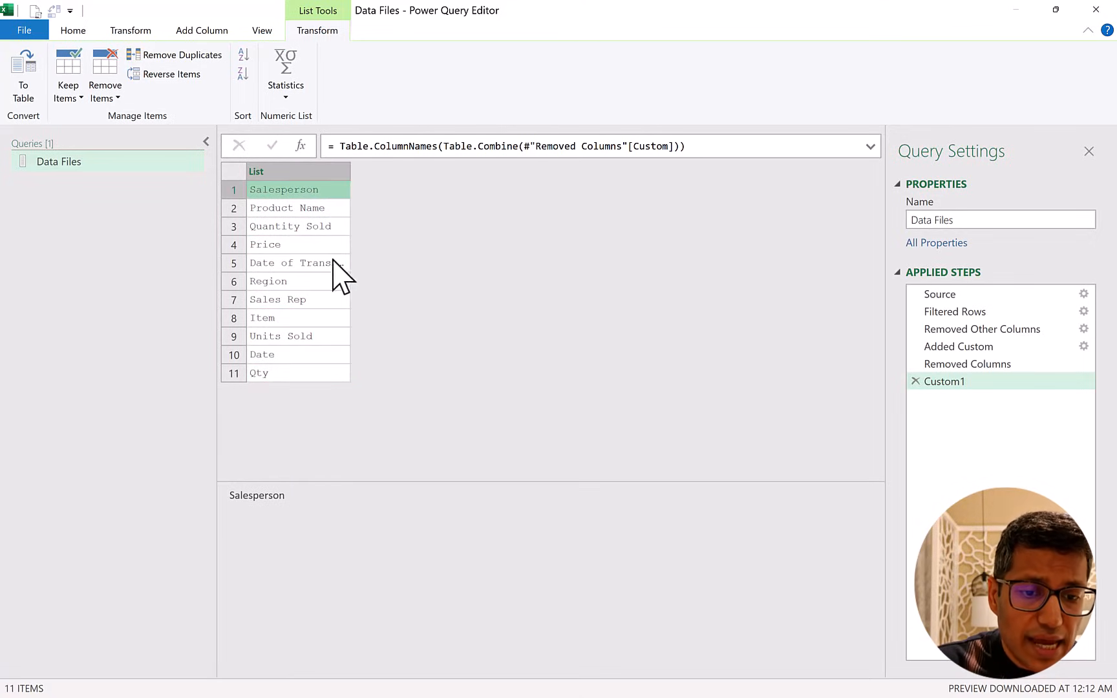
left_click(304, 300)
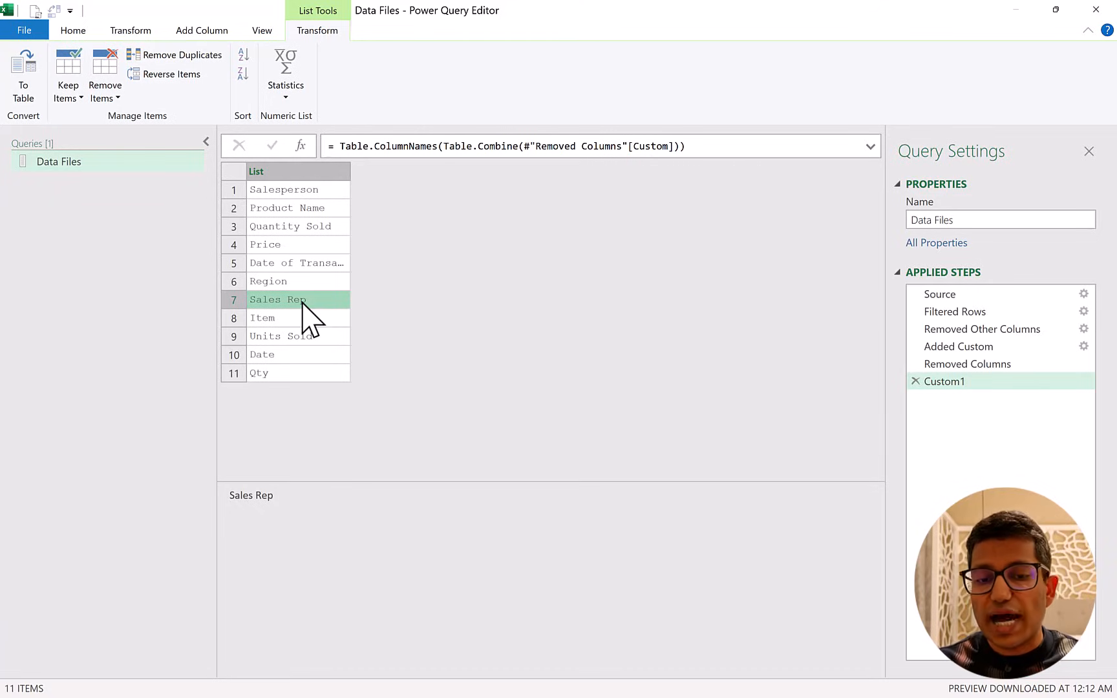
left_click(297, 171)
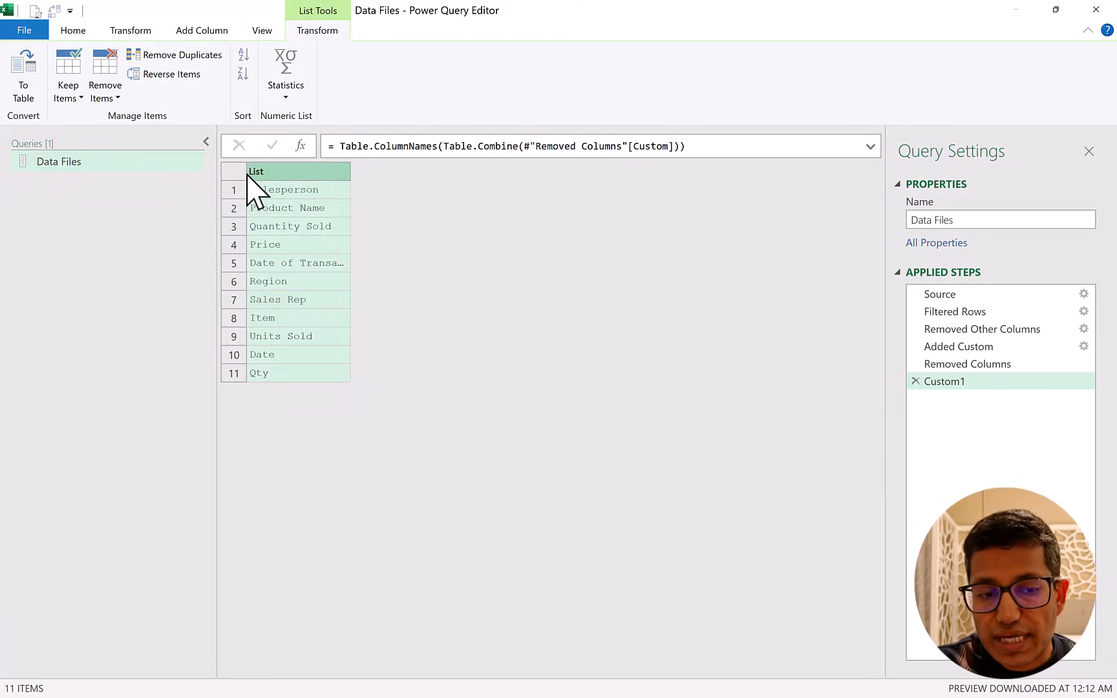
left_click(25, 81)
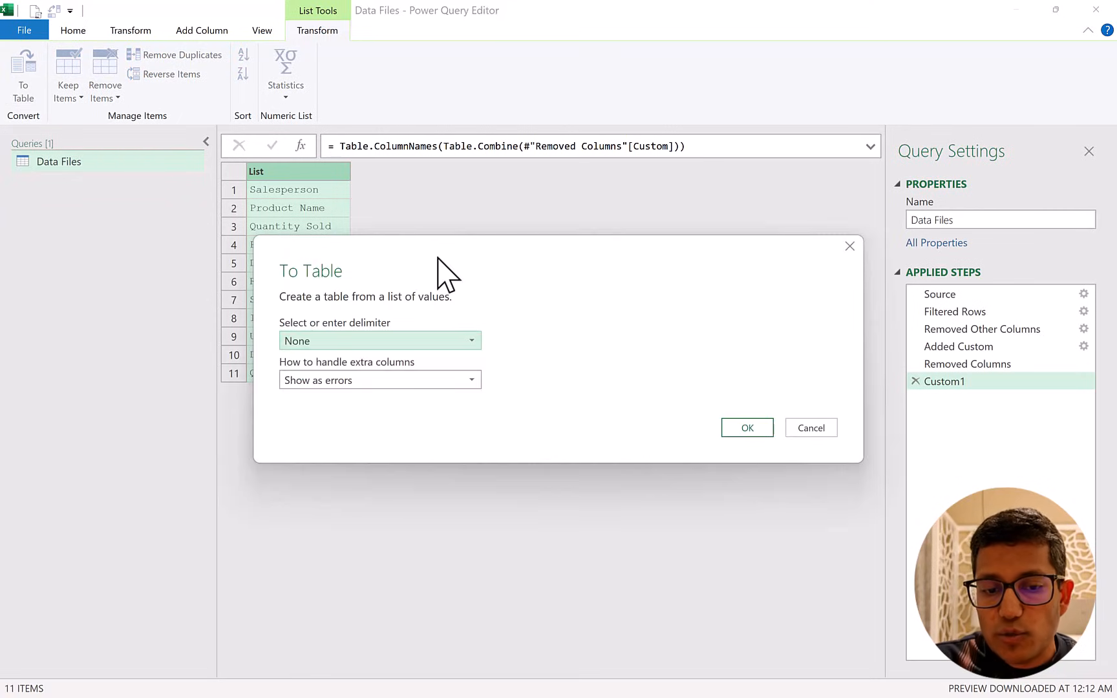
left_click(748, 429)
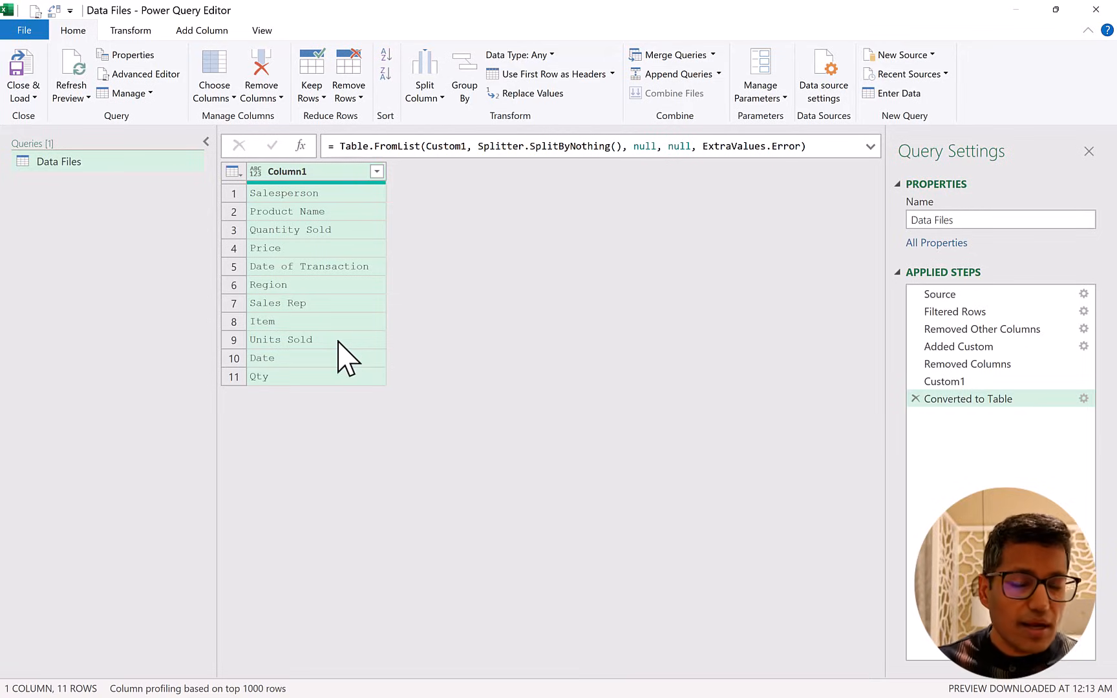
Rename Column1 as AllColNames.
double_click(337, 173)
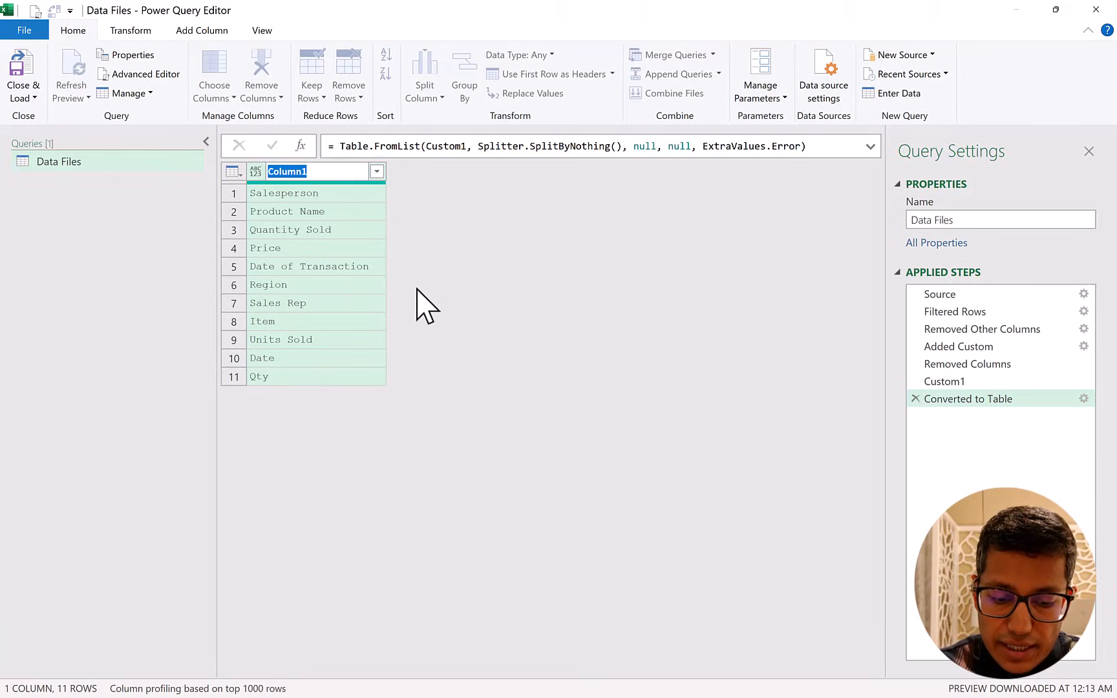
type("AllColBam")
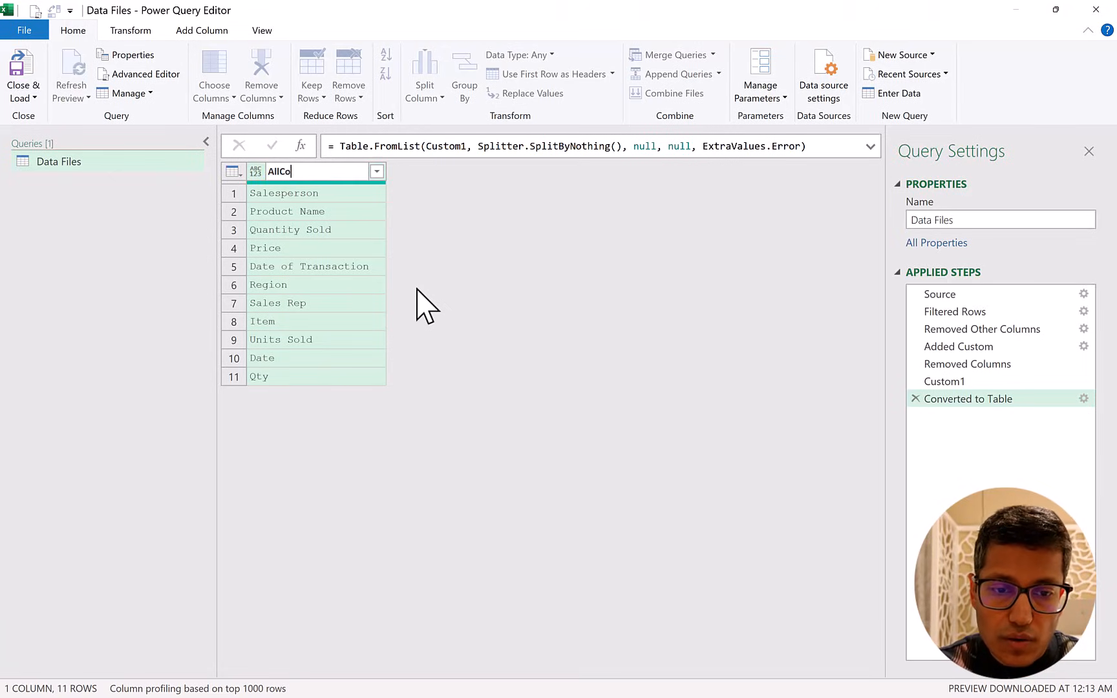
key("BackSpace")
key("BackSpace")
key("BackSpace")
type("Names")
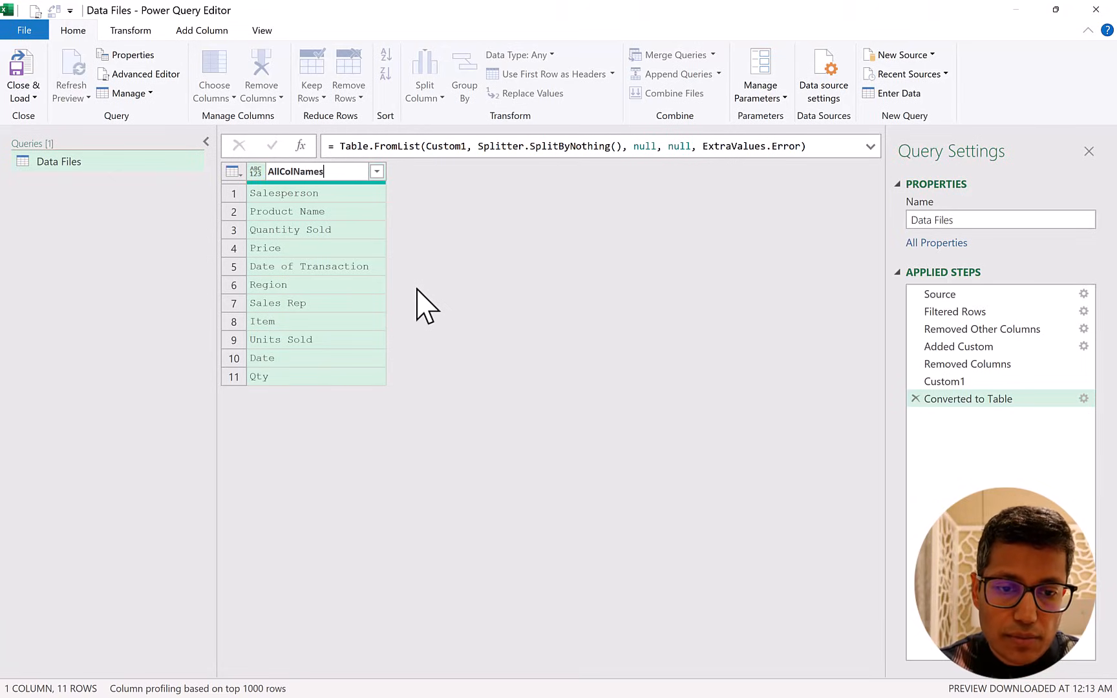
key("Return")
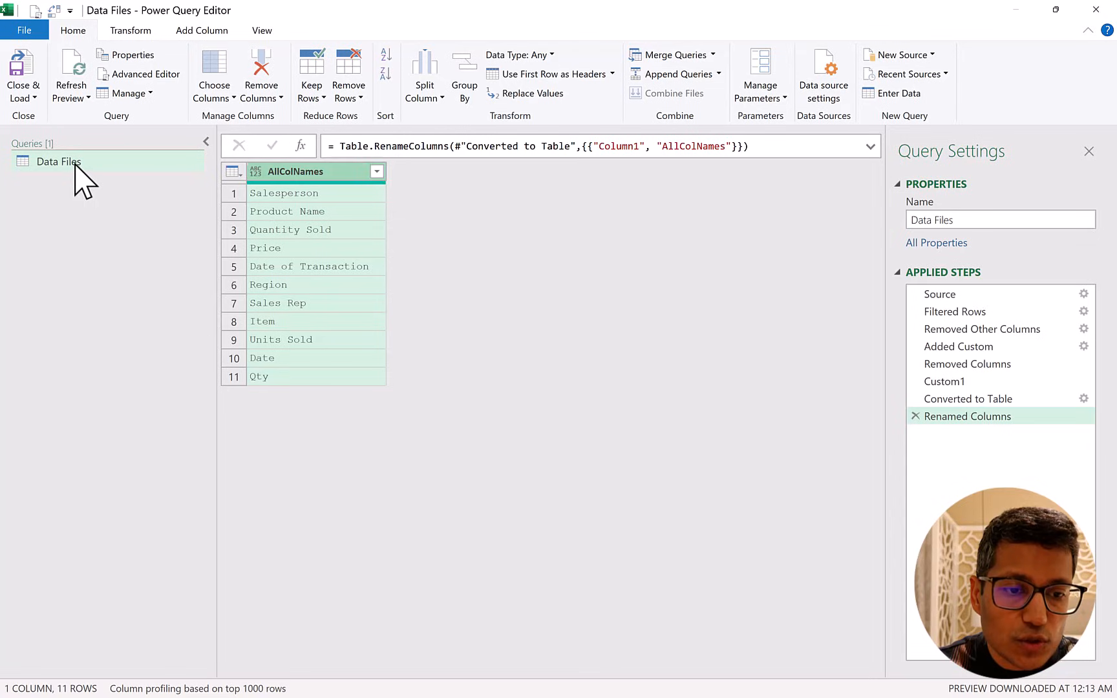
Rename the Data Files query as ColNames and load it into the workbook.
right_click(76, 166)
left_click(113, 221)
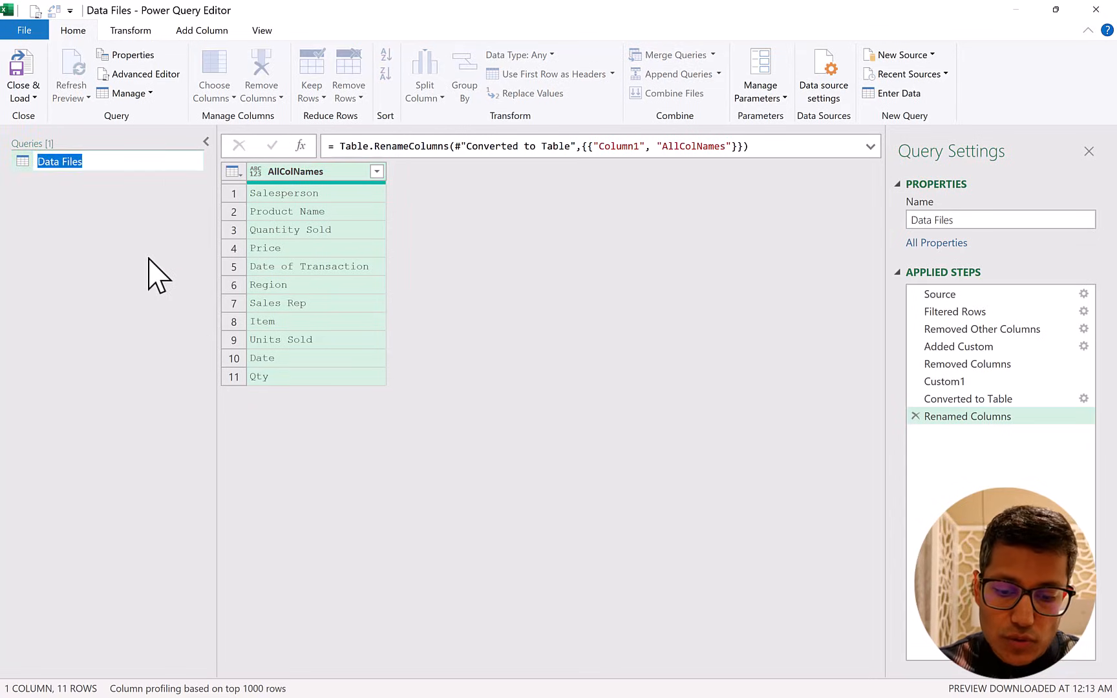
type("ColNames")
key("Return")
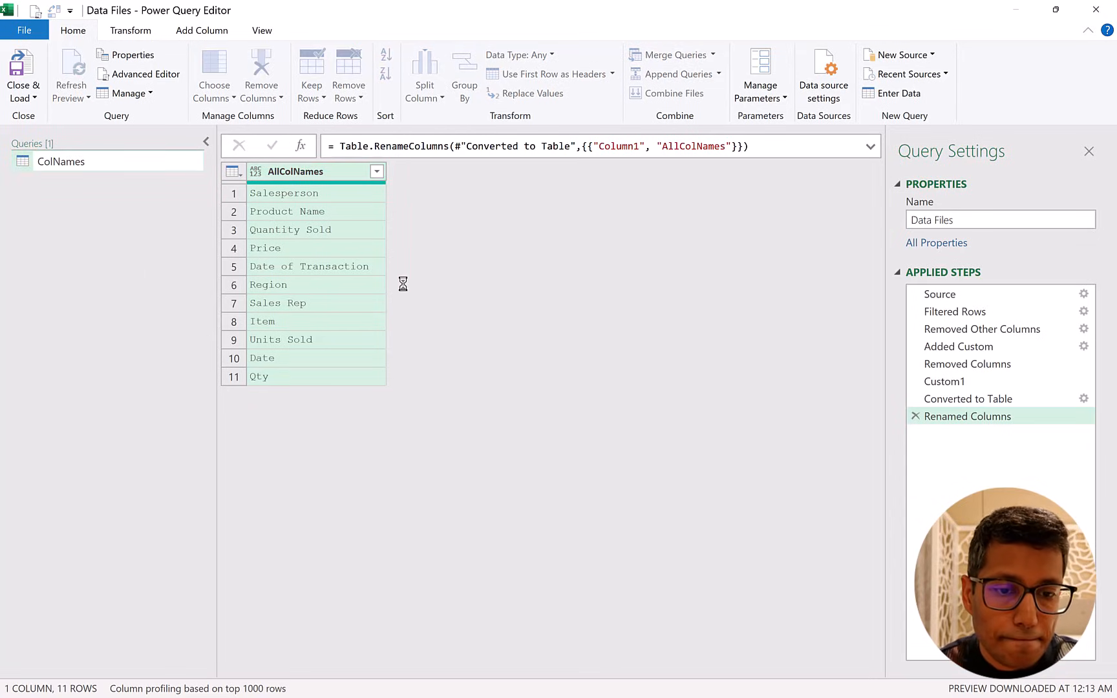
left_click(25, 76)
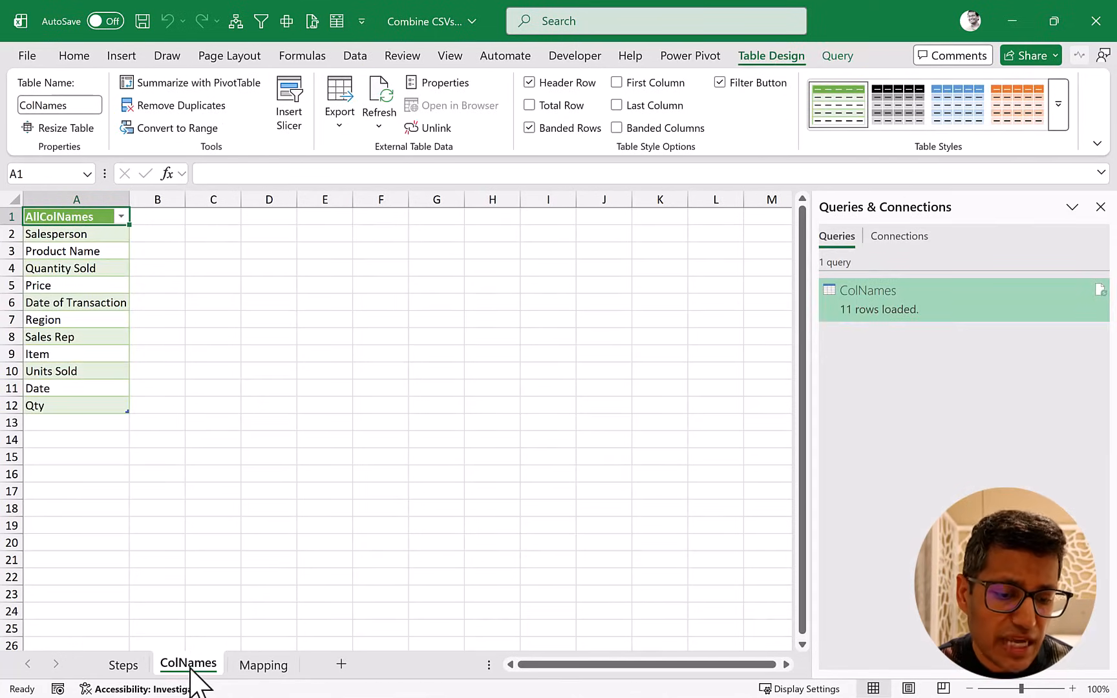
Delete the empty Mapping sheet and rename the ColNames sheet as Mapping.
right_click(265, 669)
left_click(303, 417)
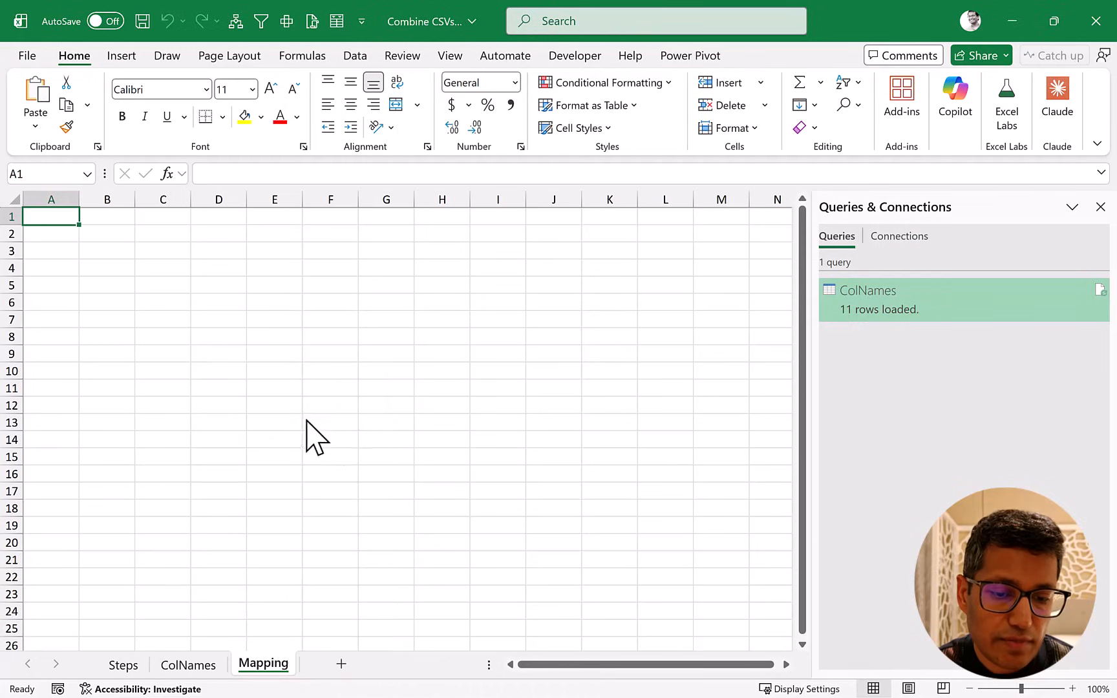
double_click(187, 663)
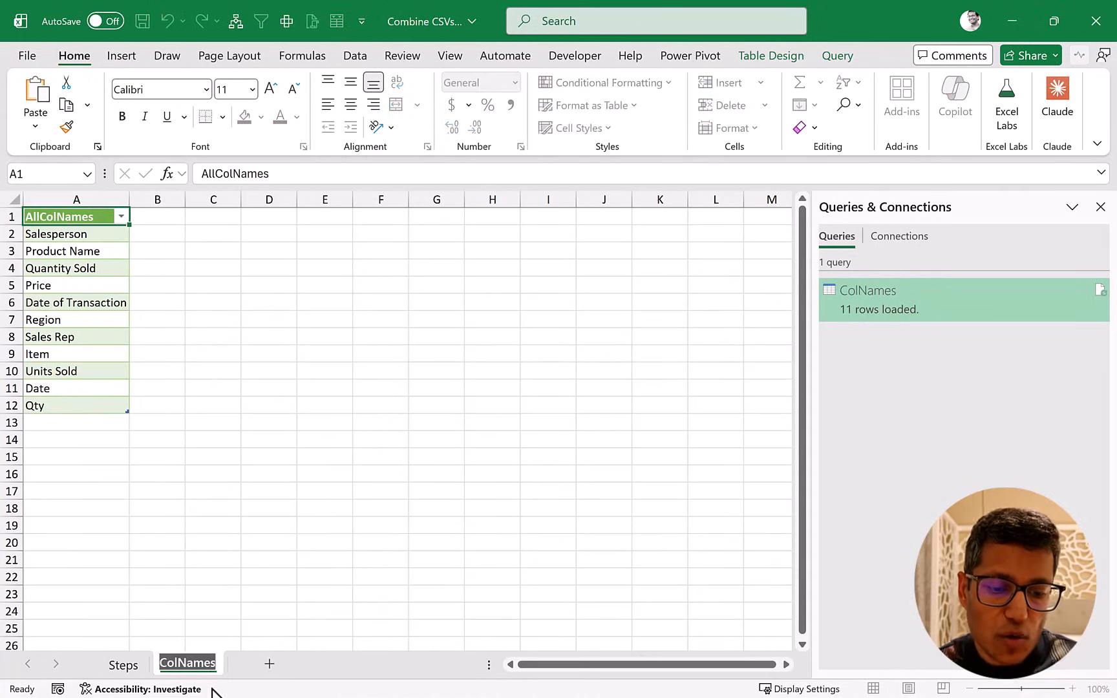
type("Mapping")
key("Return")
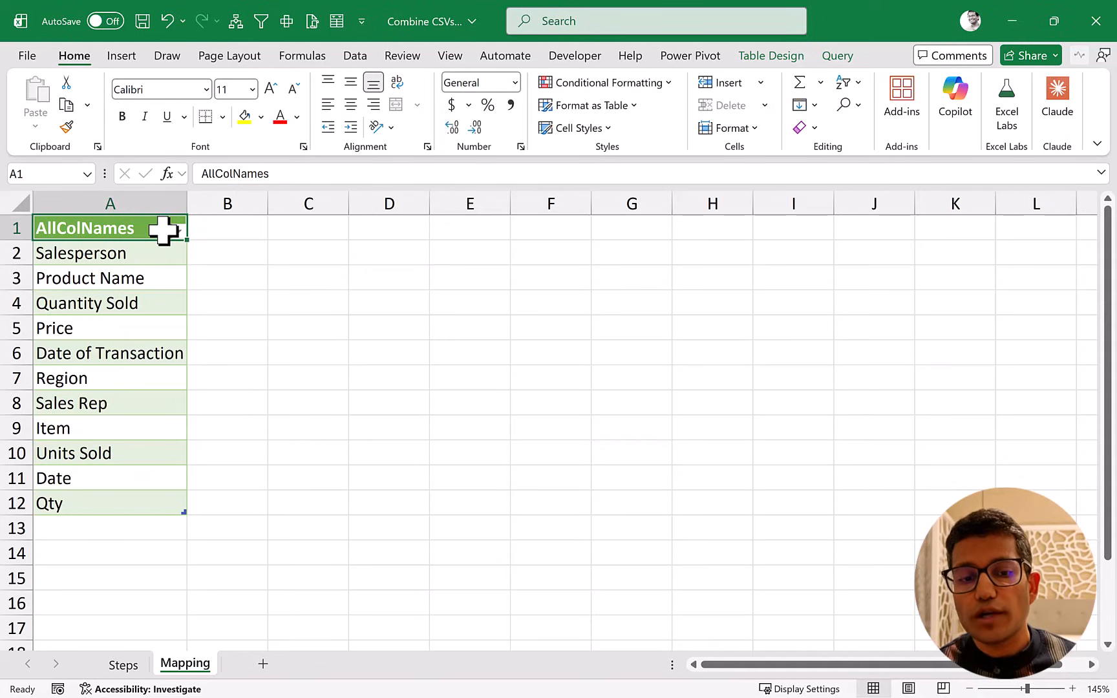
Add a New Names column beside AllColNames and fit its width to the header.
left_click_drag(163, 230, 143, 507)
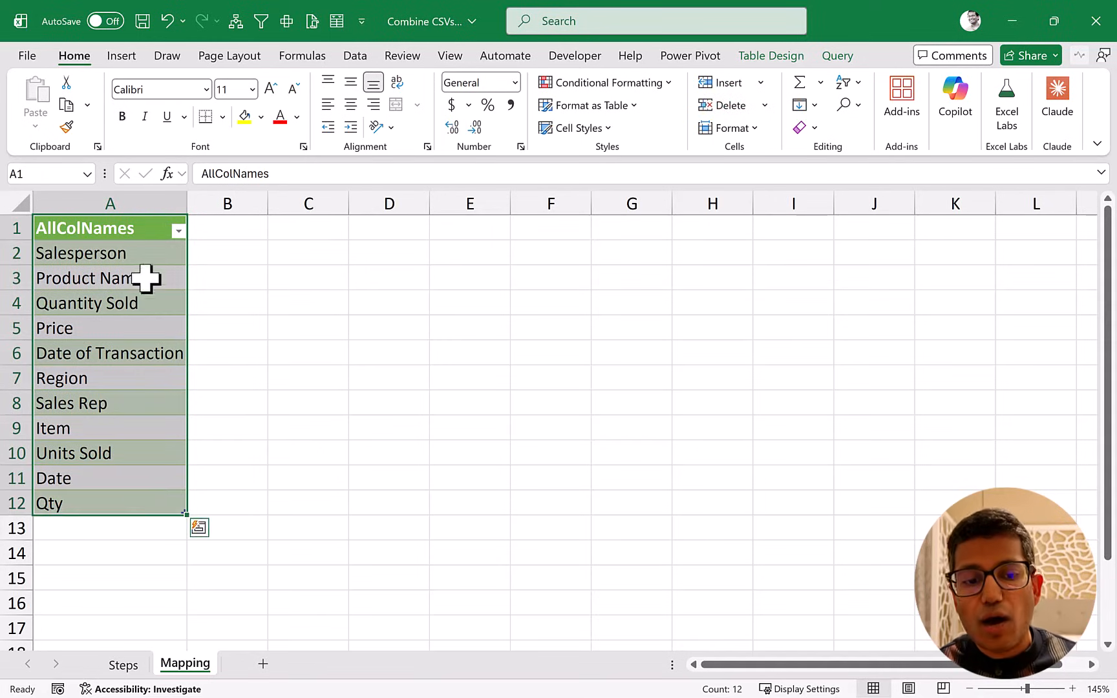
left_click(151, 231)
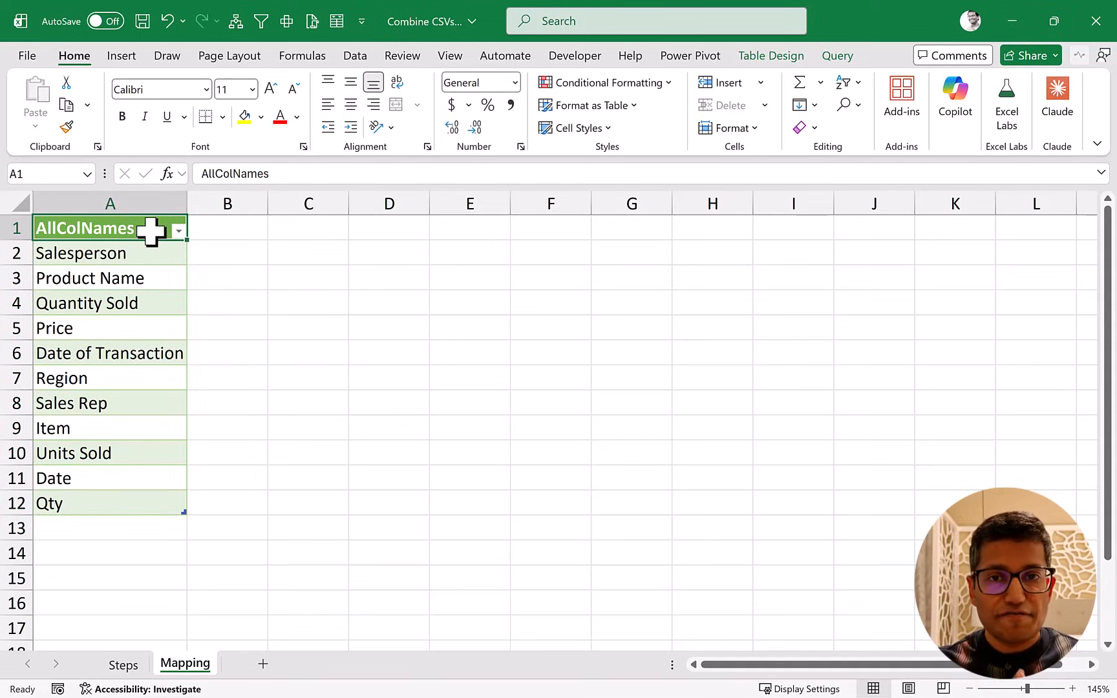
left_click(223, 227)
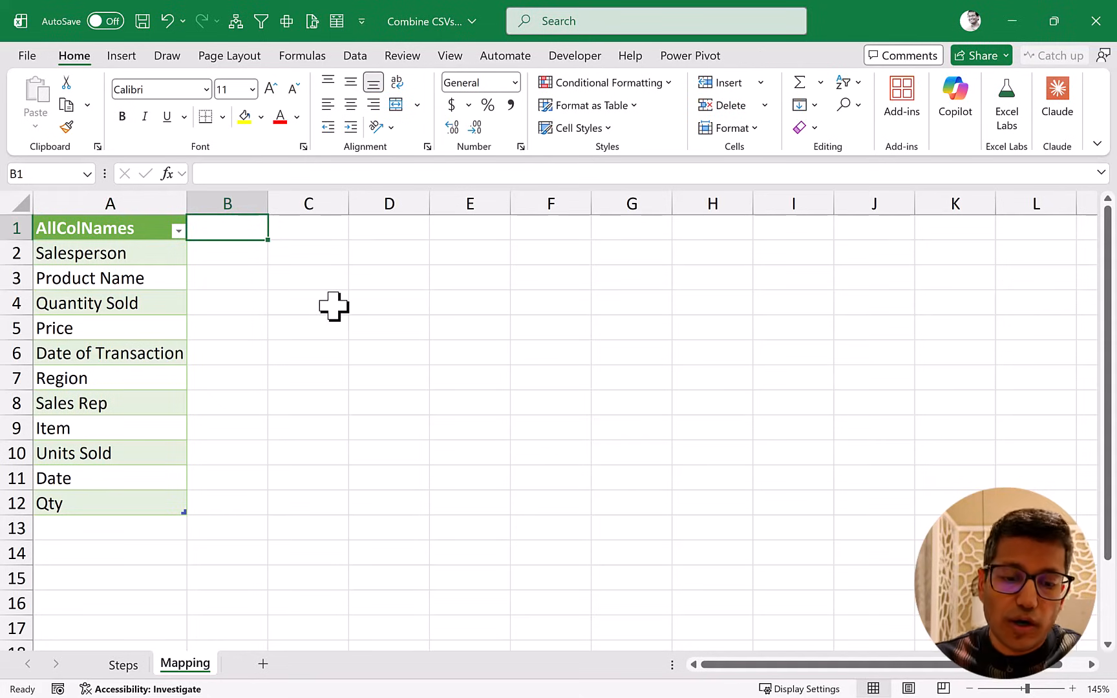
type("New Names")
key("Return")
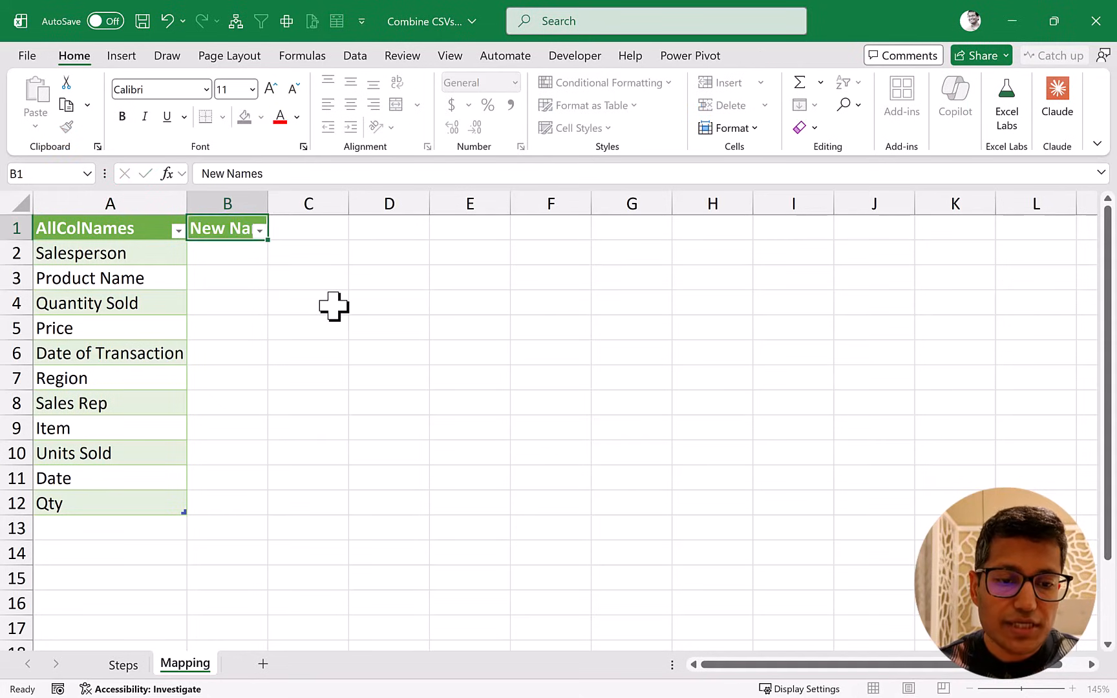
double_click(268, 201)
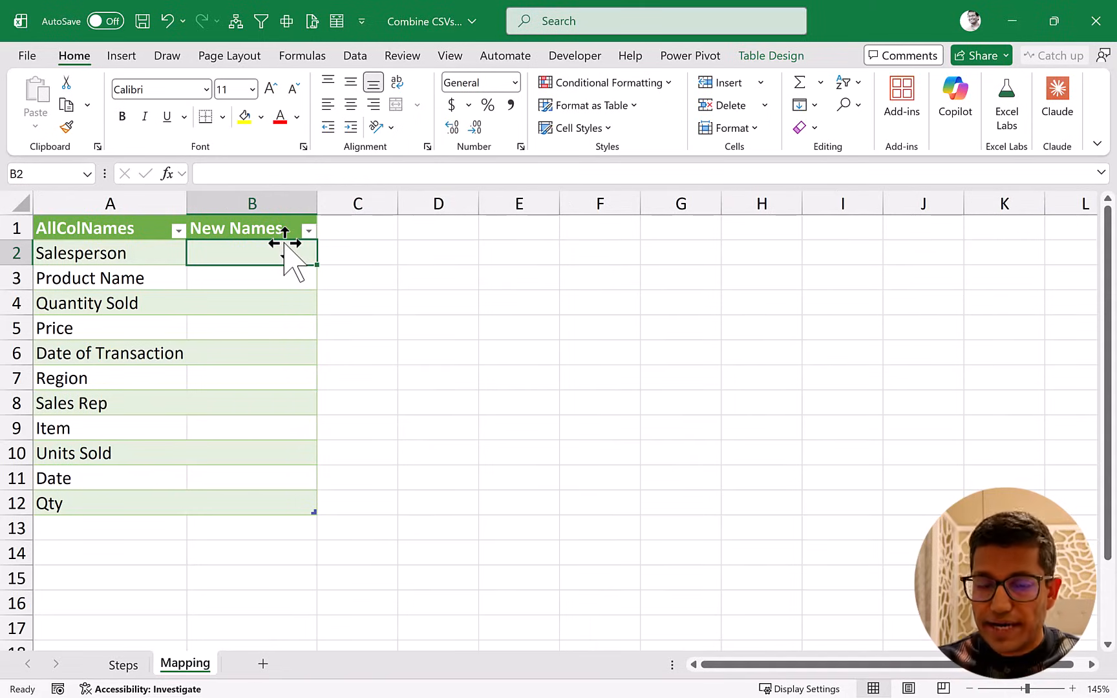
Enter Salesperson, copied from the original name, as the new name for both Salesperson and Sales Rep.
left_click(143, 253)
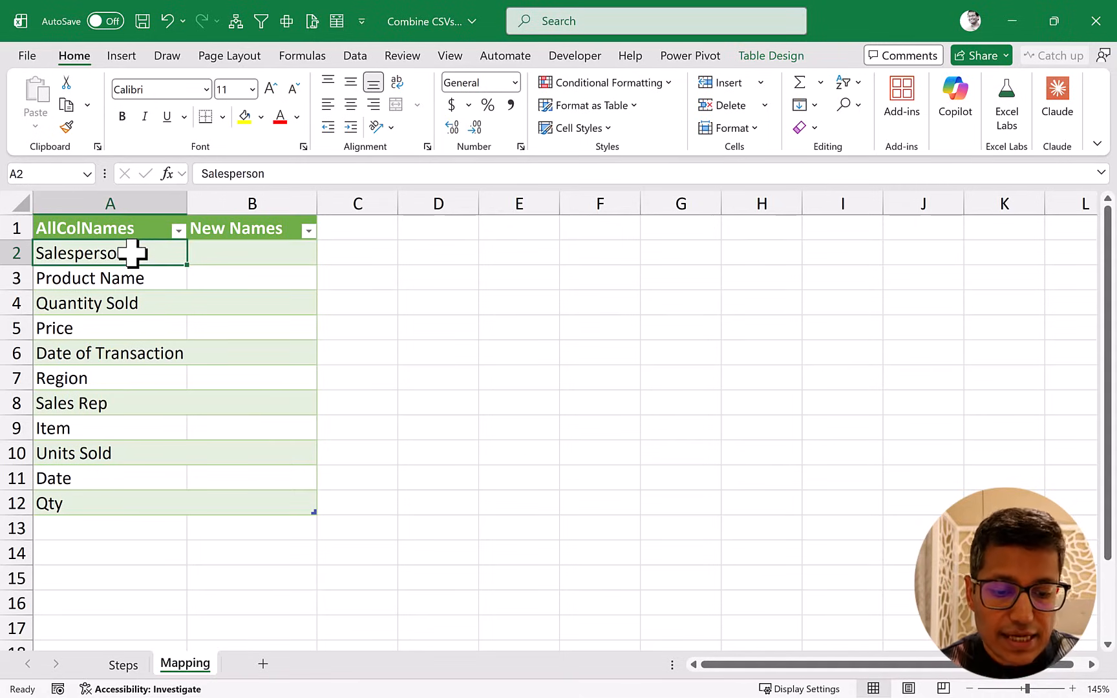
key("ctrl+c")
key("Right")
key("ctrl+v")
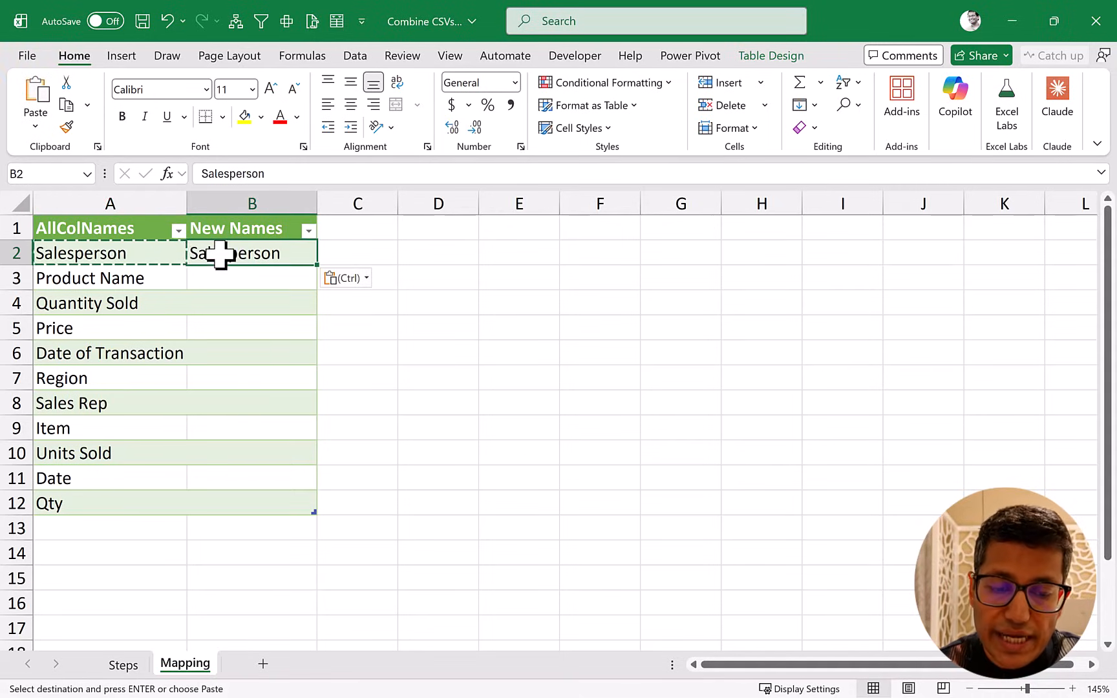
left_click(128, 406)
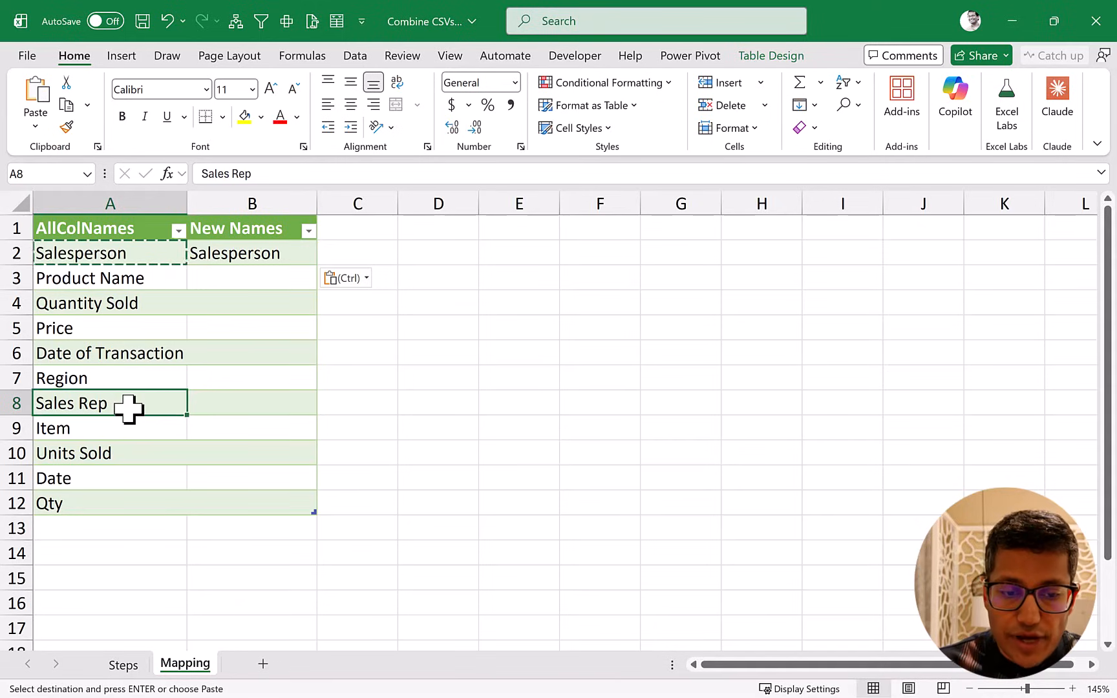
key("Right")
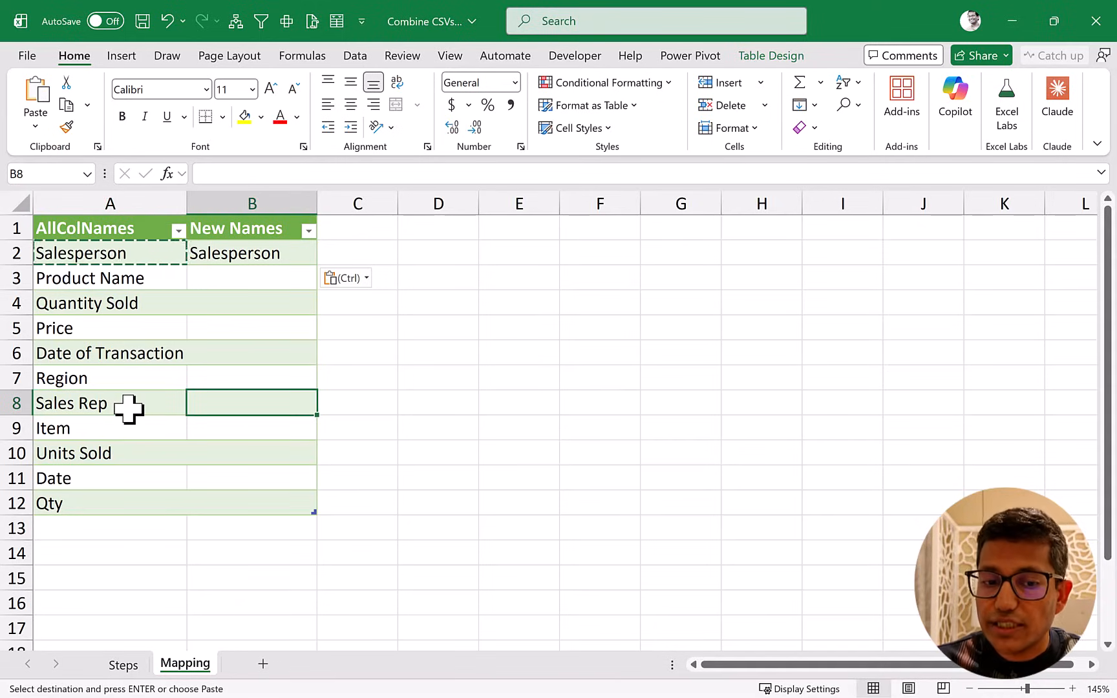
key("ctrl+v")
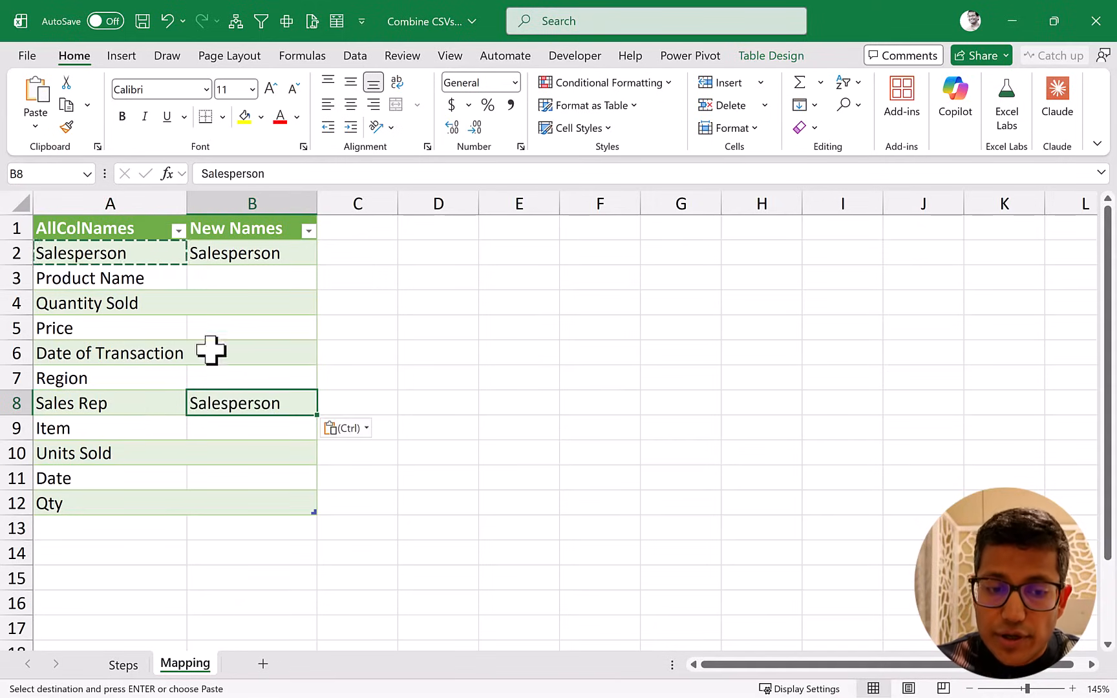
key("Escape")
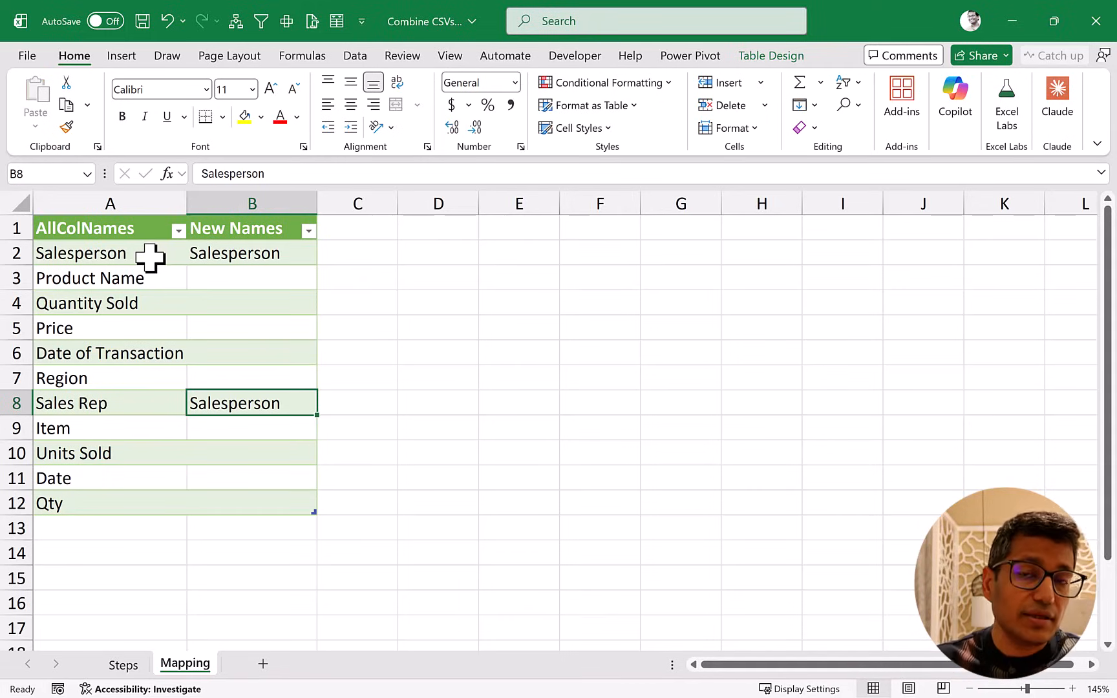
left_click(121, 254)
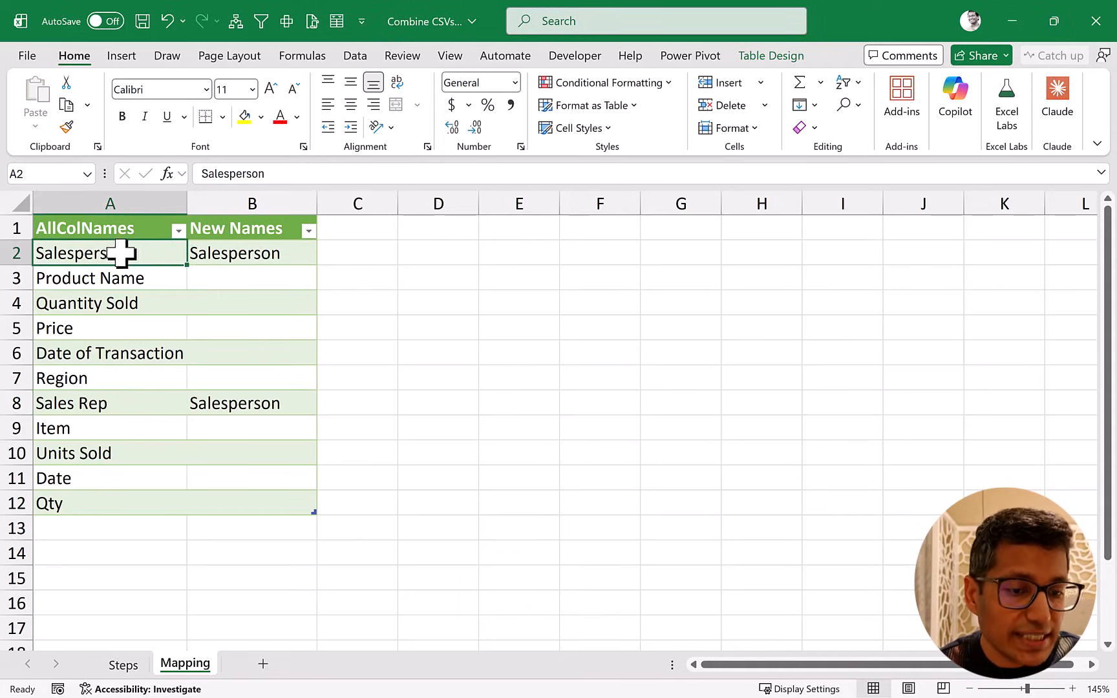
left_click(108, 401)
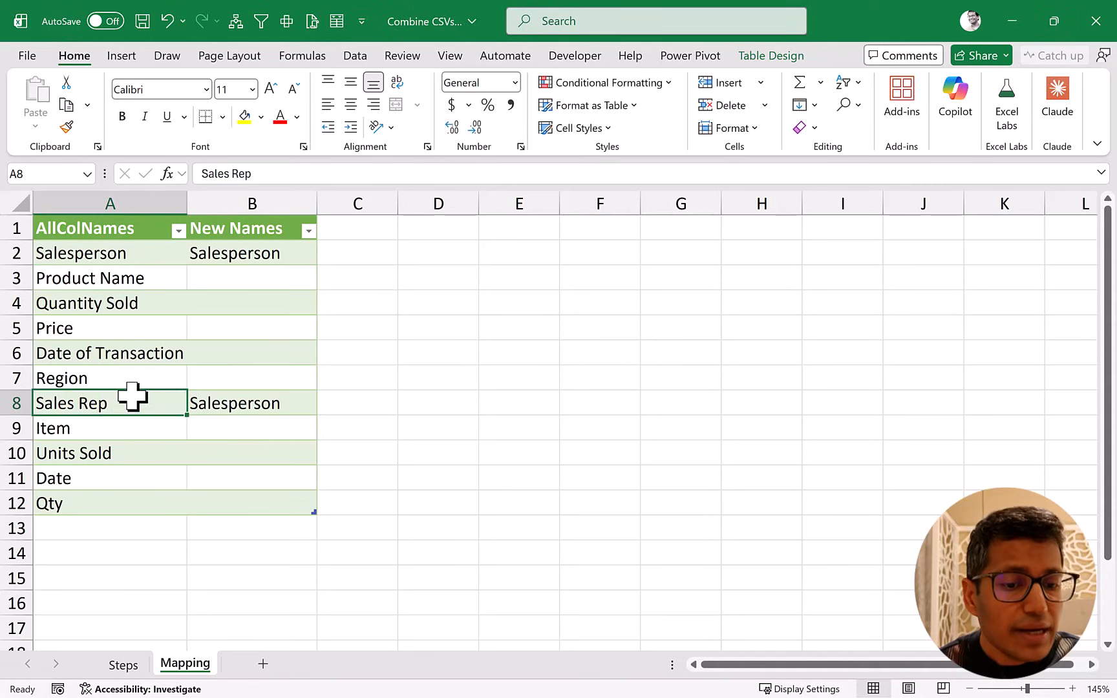
left_click(229, 253)
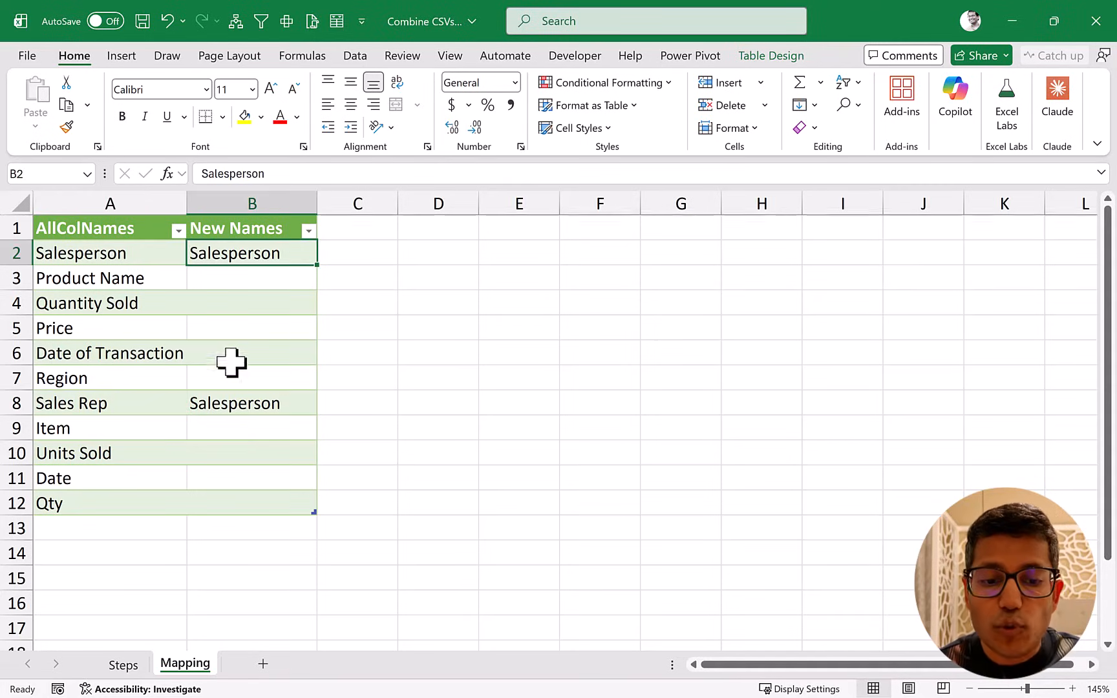
left_click(226, 402)
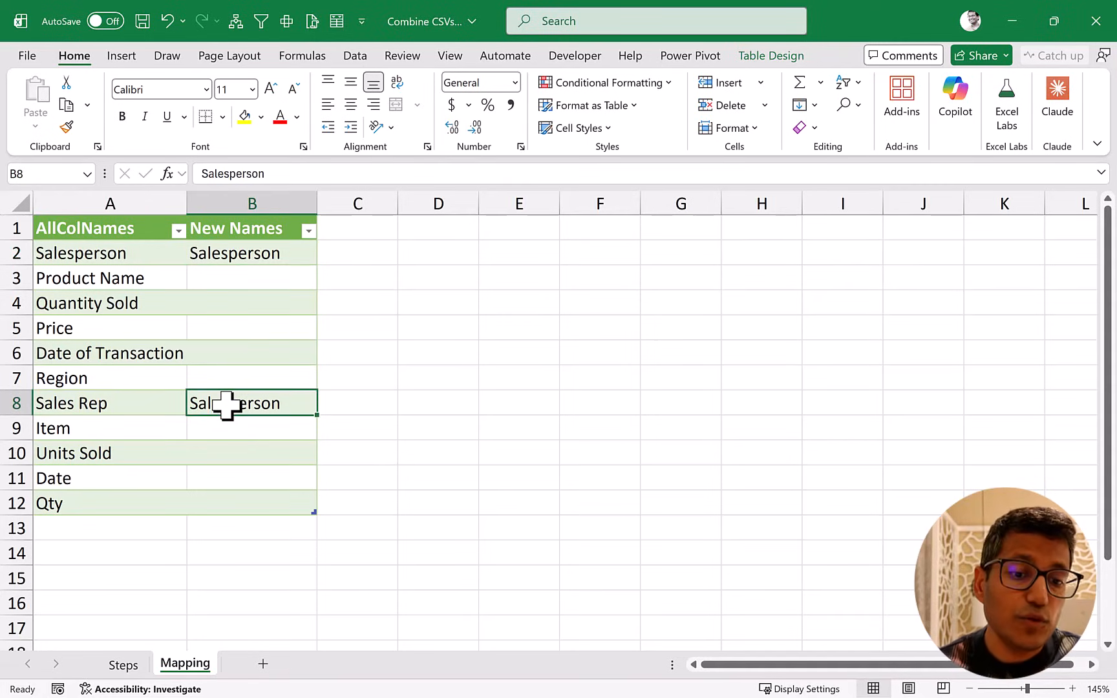
Enter Product Name, copied from the original name, as the new name for both Product Name and Item.
left_click(143, 279)
key("ctrl+c")
key("Right")
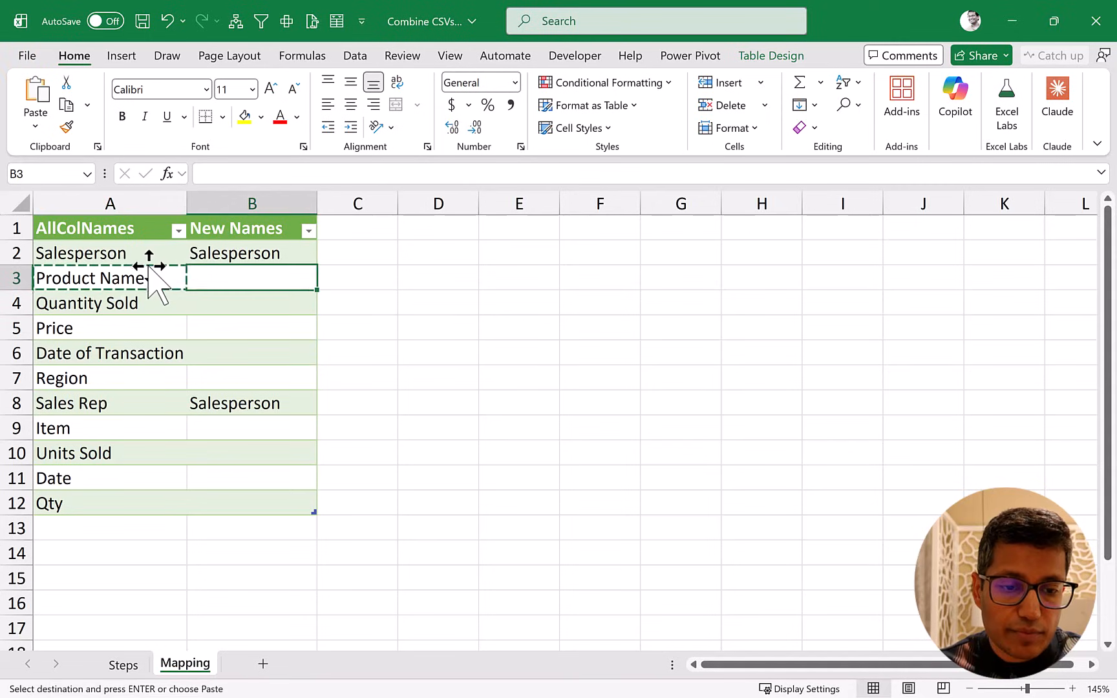
key("ctrl+v")
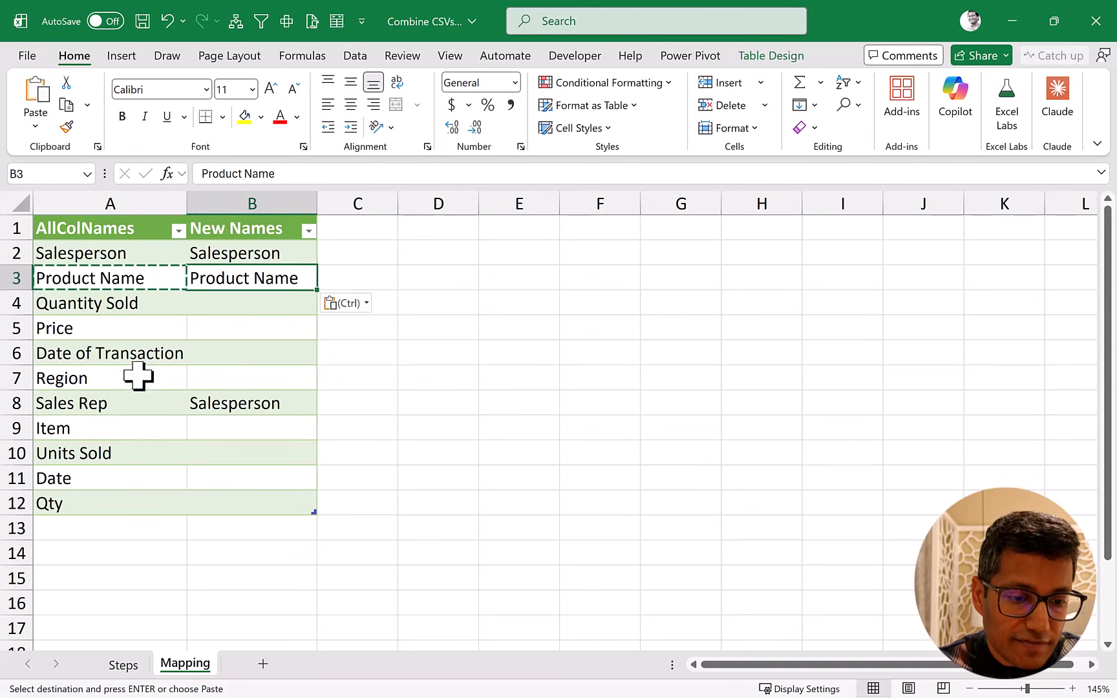
left_click(259, 428)
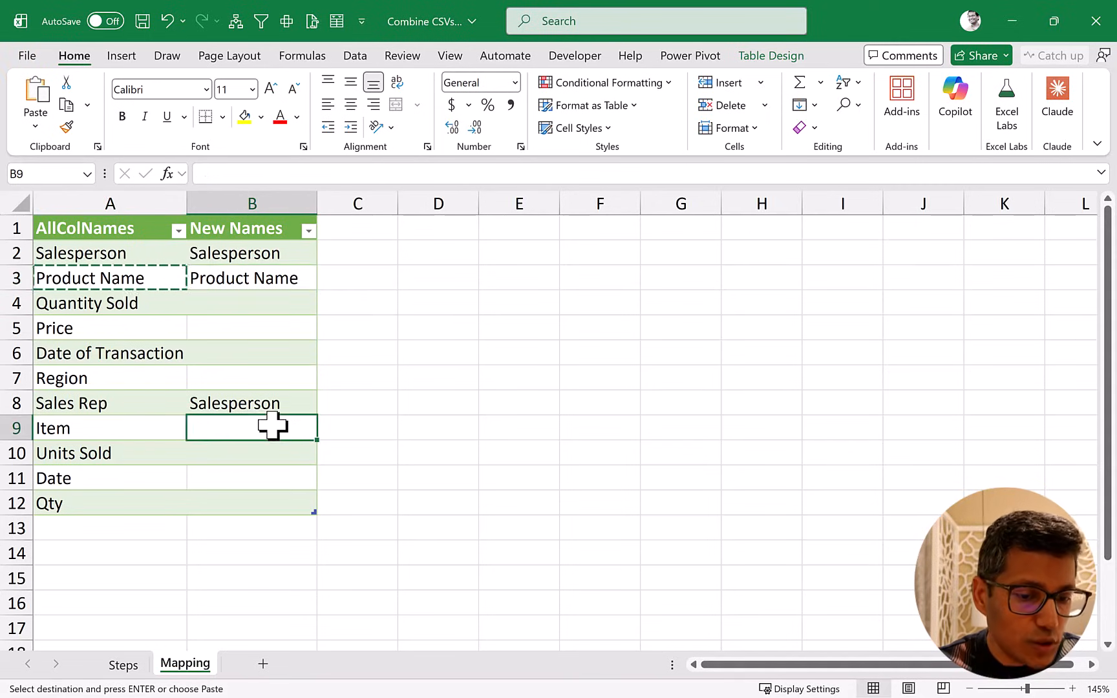
key("ctrl+v")
Enter Quantity Sold, copied from the original name, as the new name for Quantity Sold, Units Sold and Qty.
left_click(149, 302)
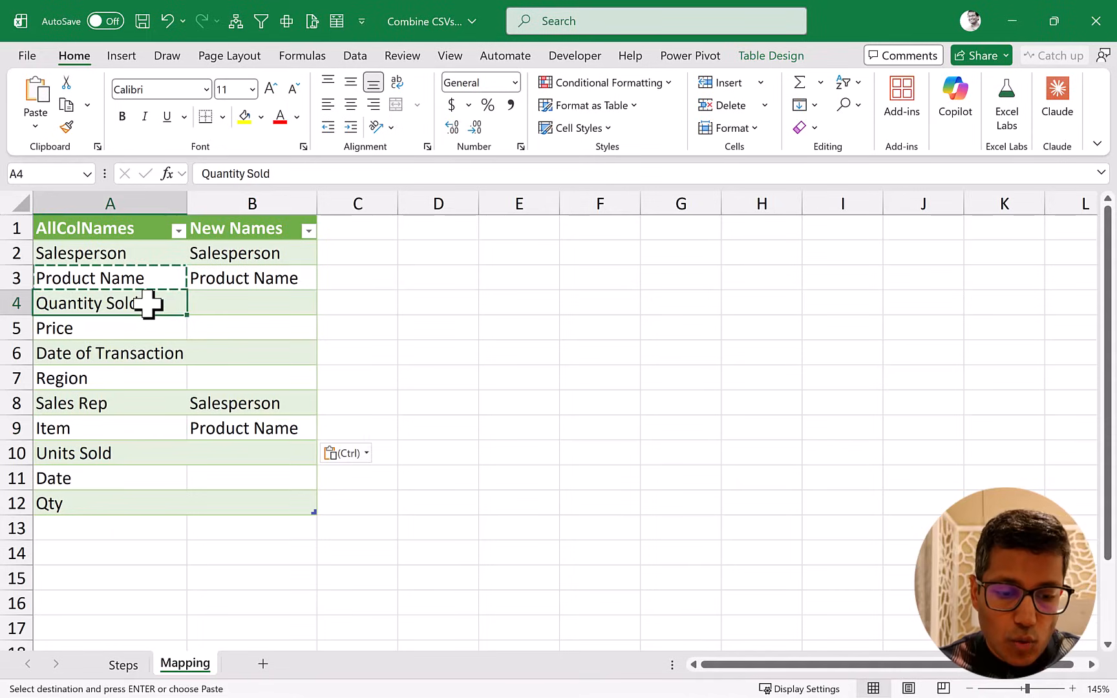
key("ctrl+c")
key("Right")
key("ctrl+v")
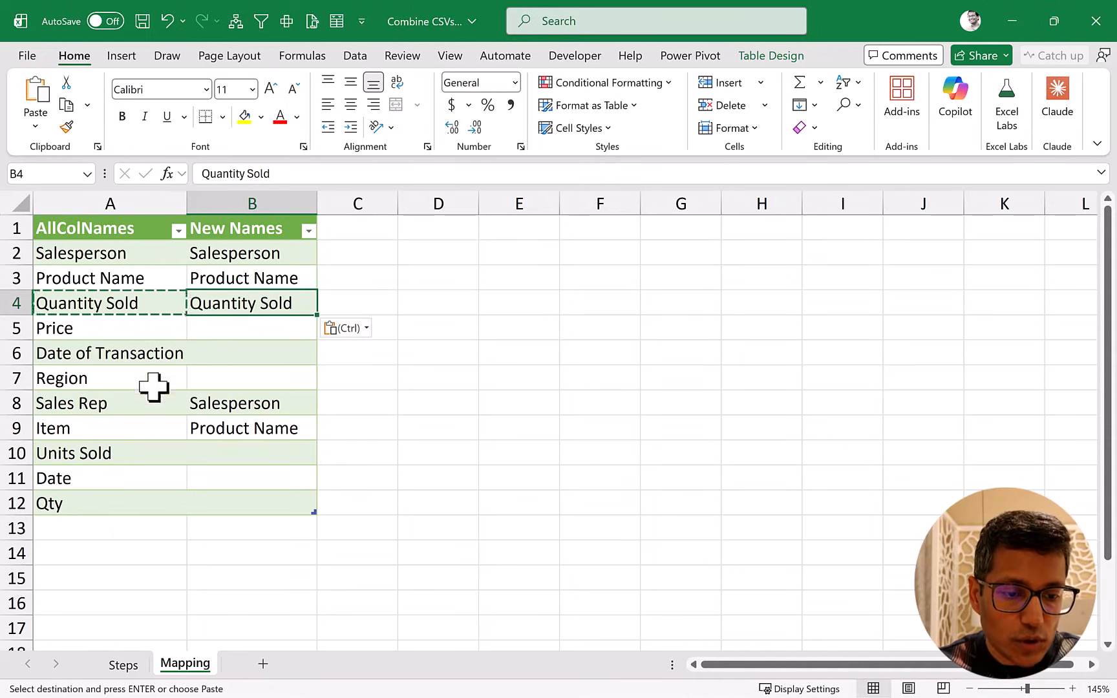
left_click(214, 454)
key("ctrl+v")
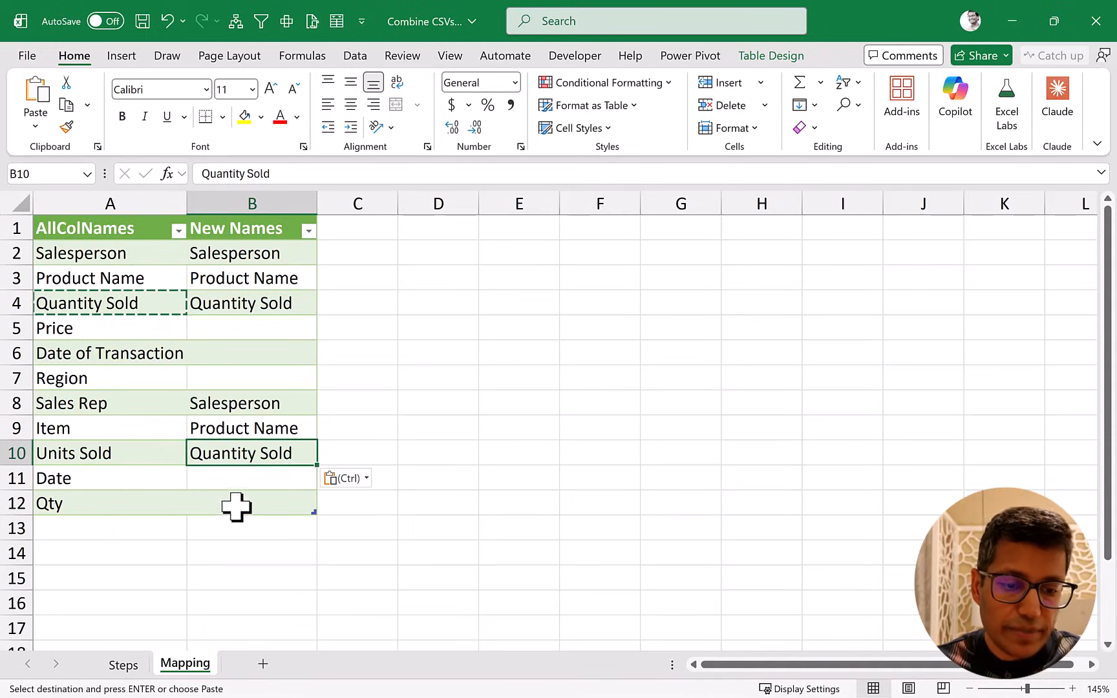
left_click(236, 505)
key("ctrl+v")
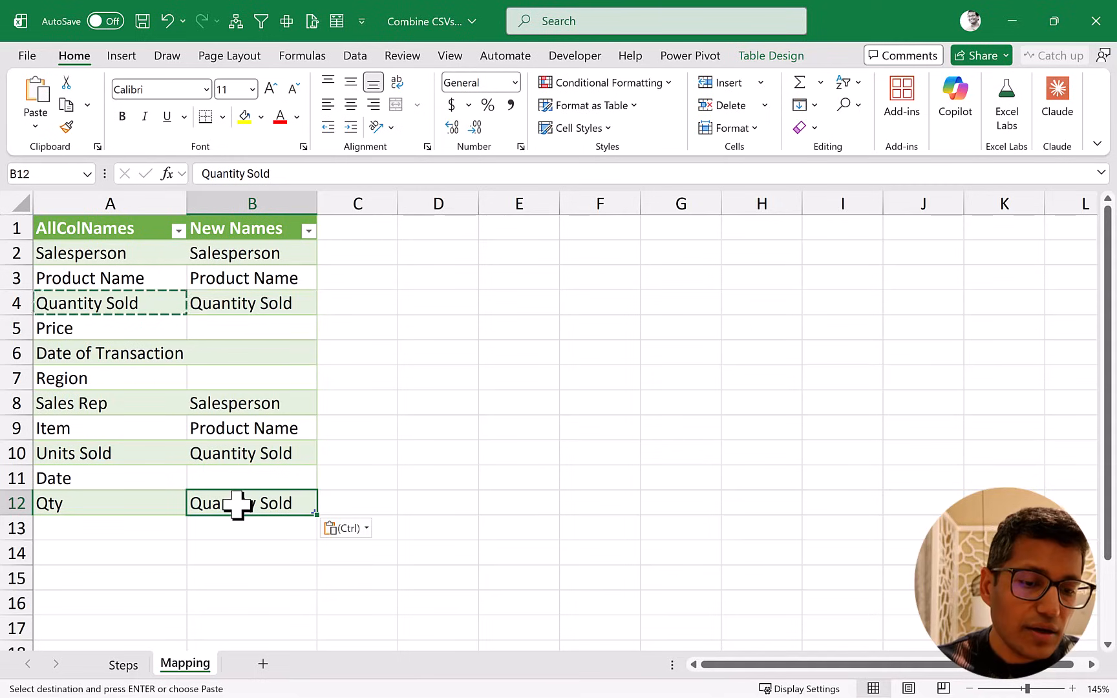
Copy Price into the New Names column as its own new name.
left_click(157, 328)
key("ctrl+c")
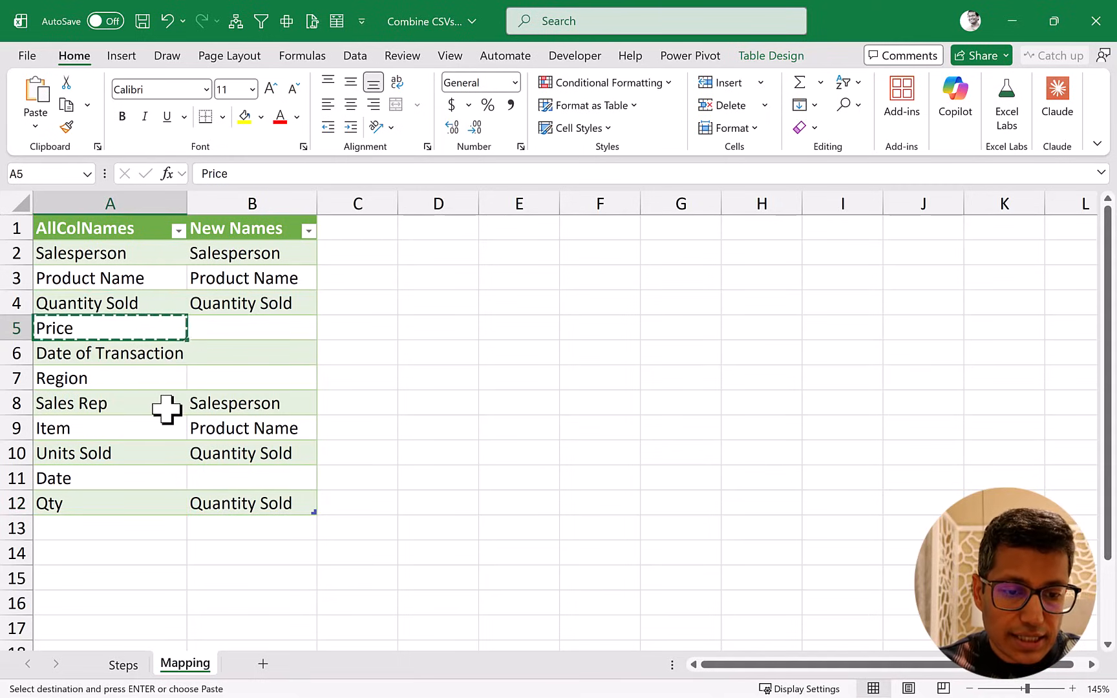
key("Right")
key("ctrl+v")
left_click(149, 355)
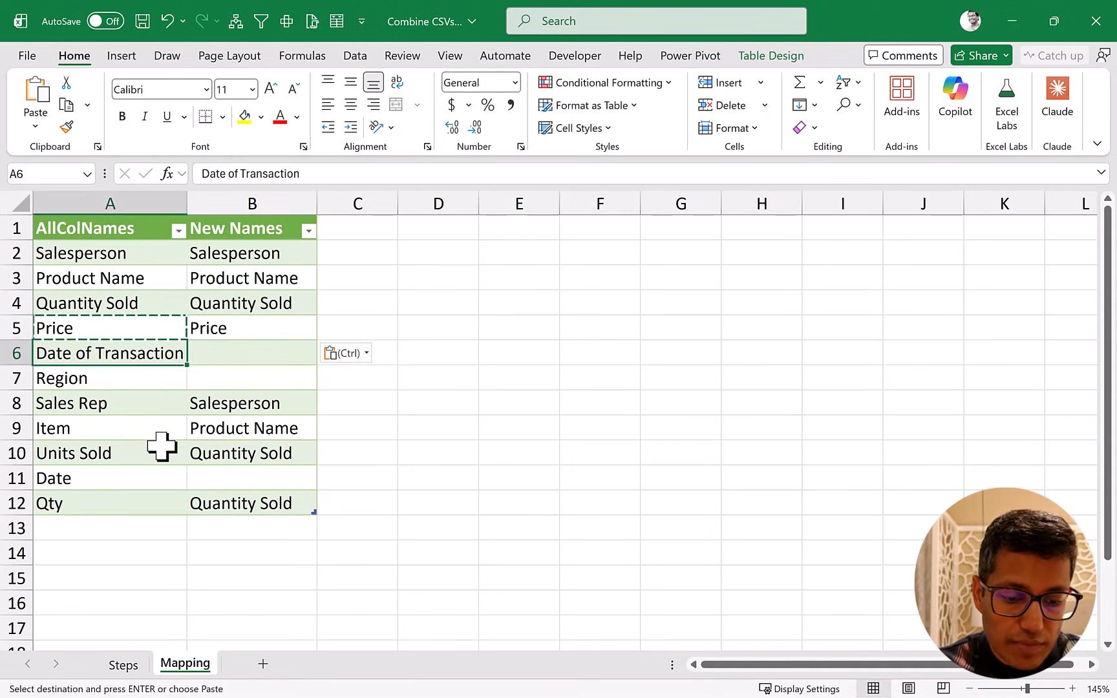
key("ctrl")
key("Up")
key("Escape")
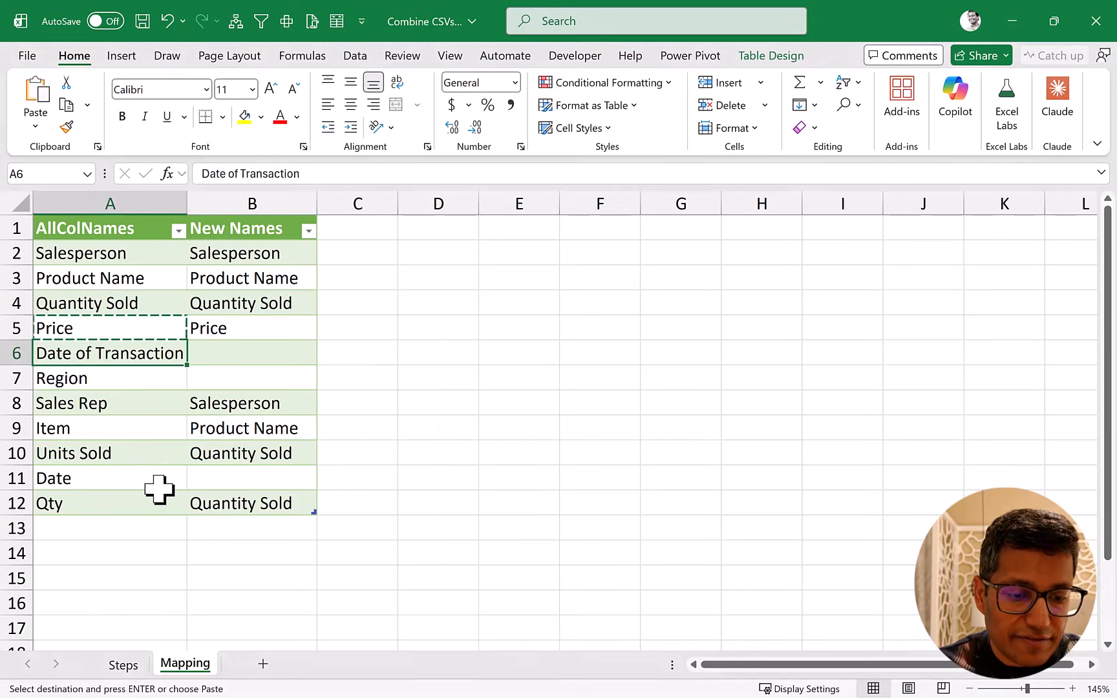
key("Escape")
Enter Date, copied from the original name, as the new name for both Date and Date of Transaction.
left_click(160, 477)
key("ctrl+c")
key("Right")
key("ctrl+v")
key("Up")
key("Up")
key("Up")
key("Up")
key("Up")
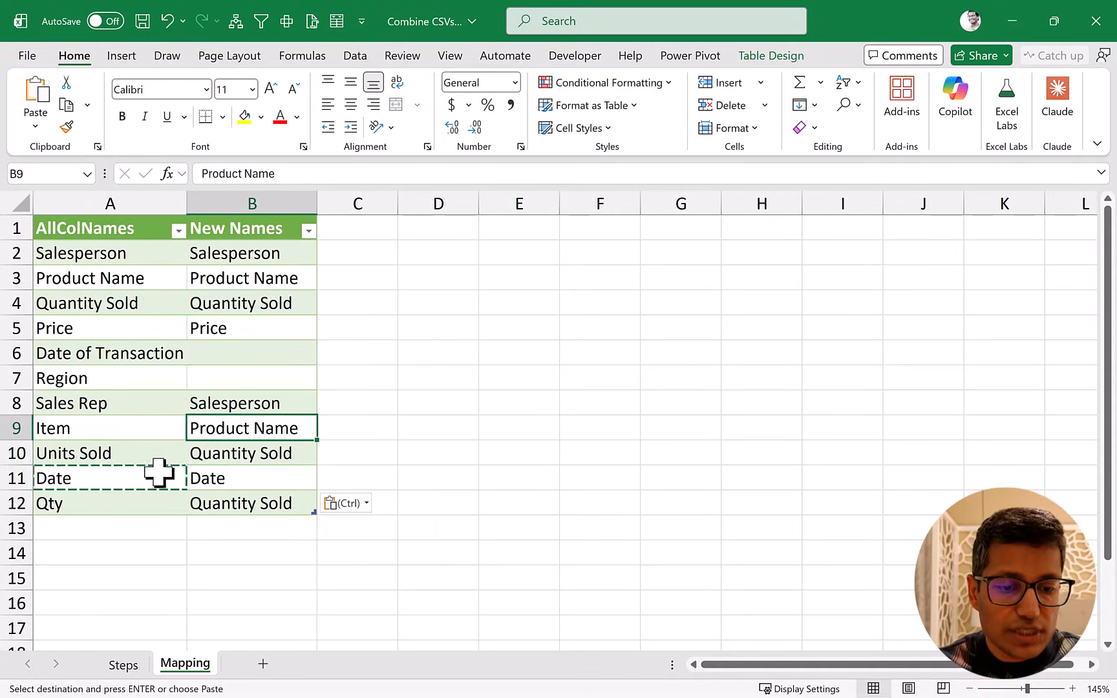
key("ctrl+v")
Copy Region into the New Names column as its own new name and clear the copy selection.
key("Down")
key("Left")
key("ctrl+c")
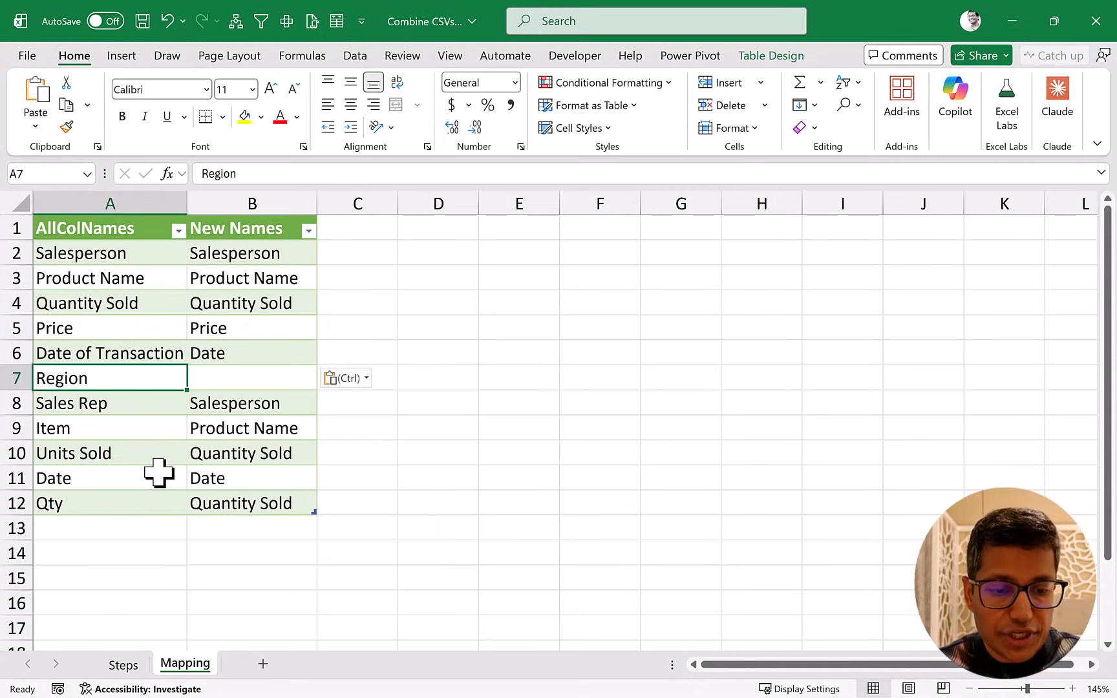
key("Right")
key("ctrl+v")
key("Escape")
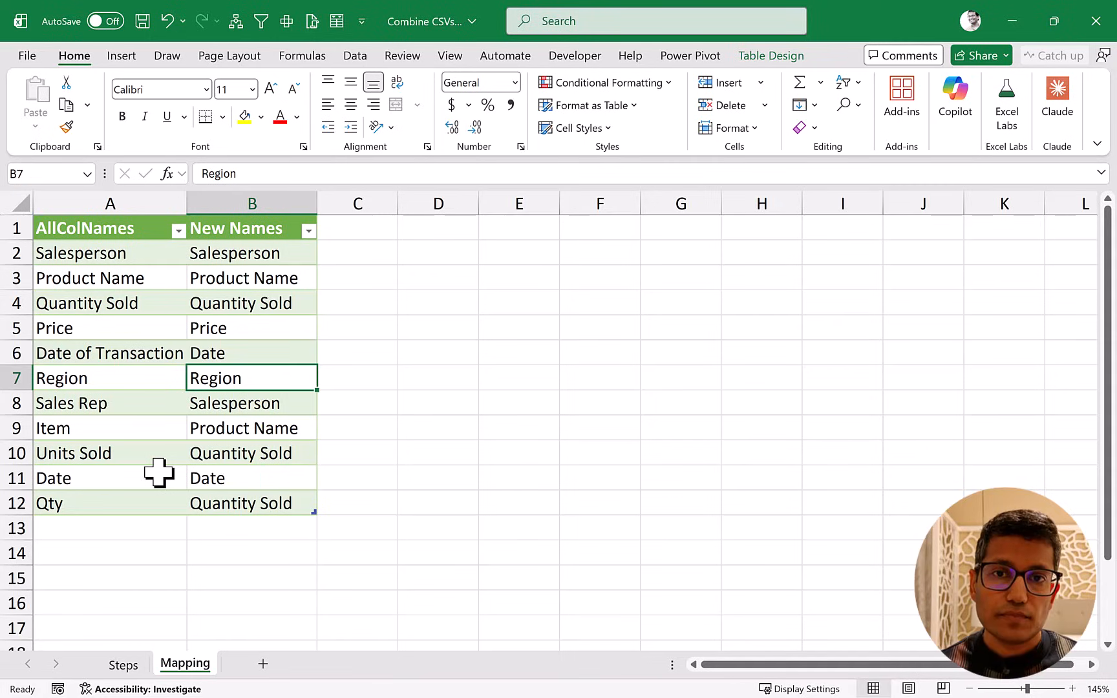
Load the two-column mapping table into Power Query and rename the new query as MappingTable.
left_click(150, 301)
right_click(150, 302)
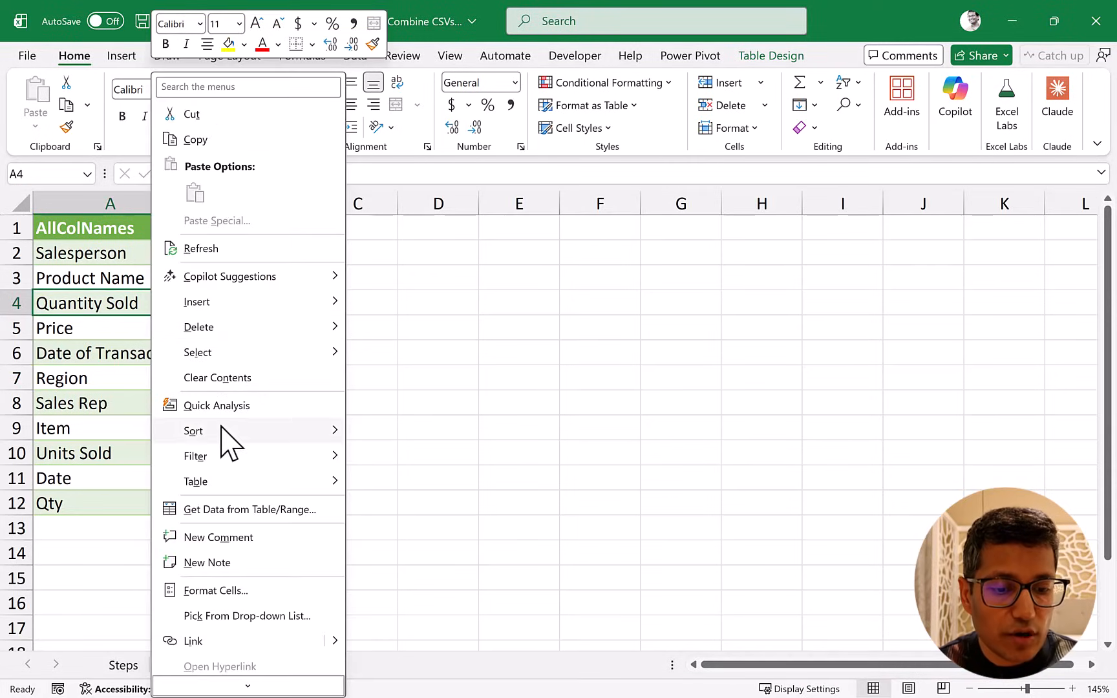
left_click(233, 511)
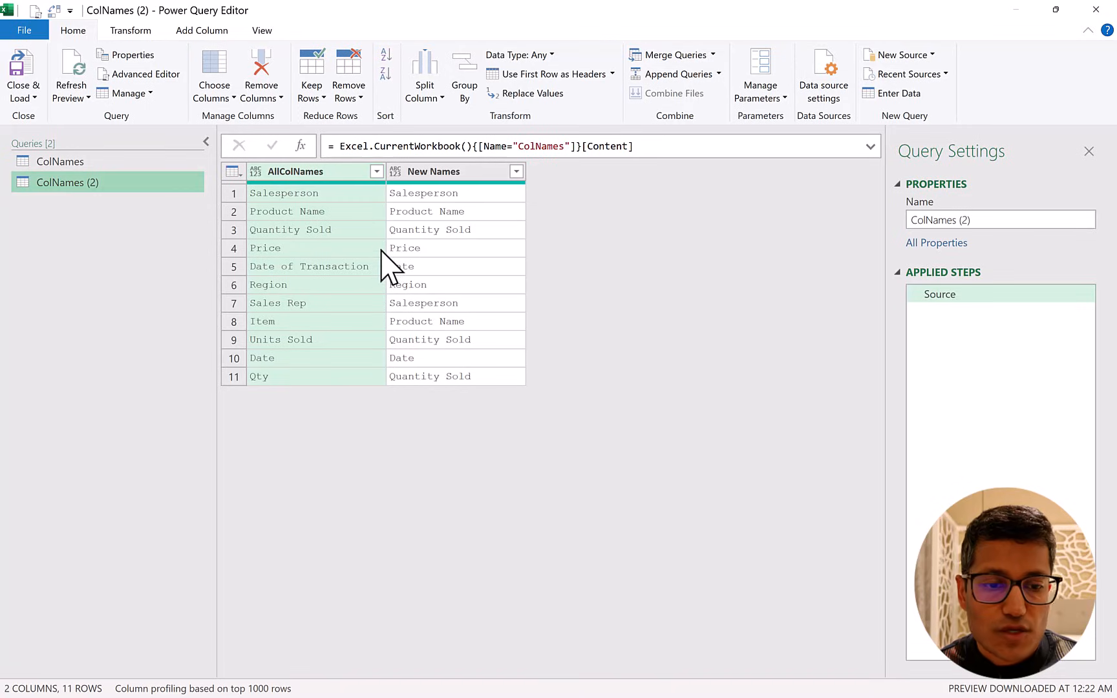
right_click(100, 185)
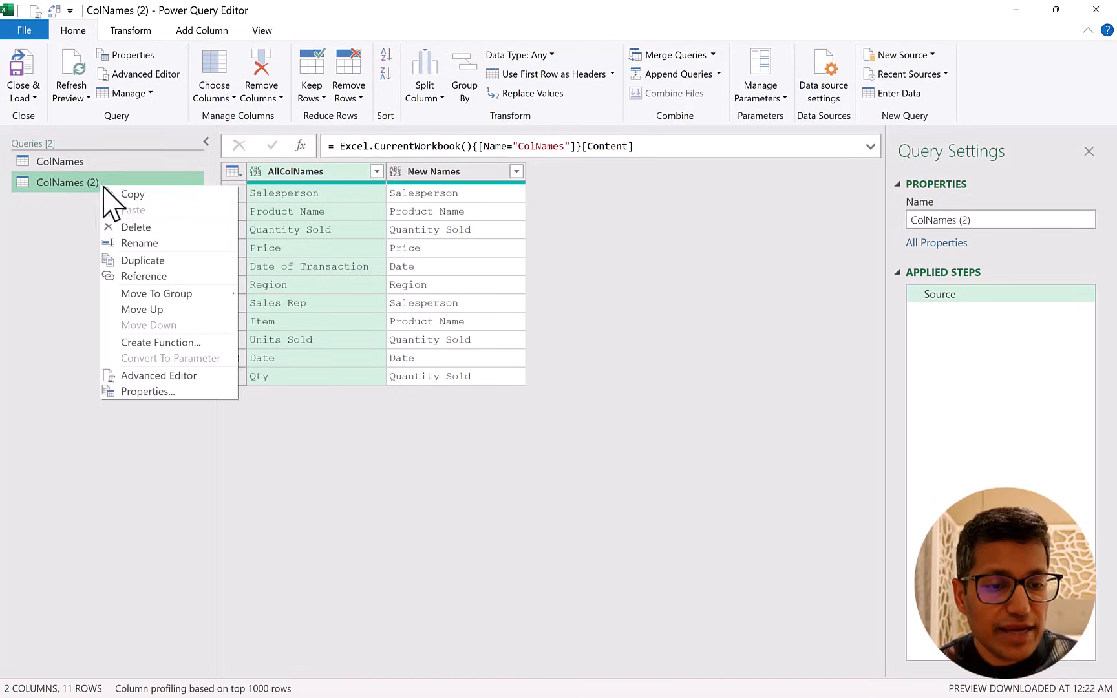
left_click(142, 240)
type("MappingTable")
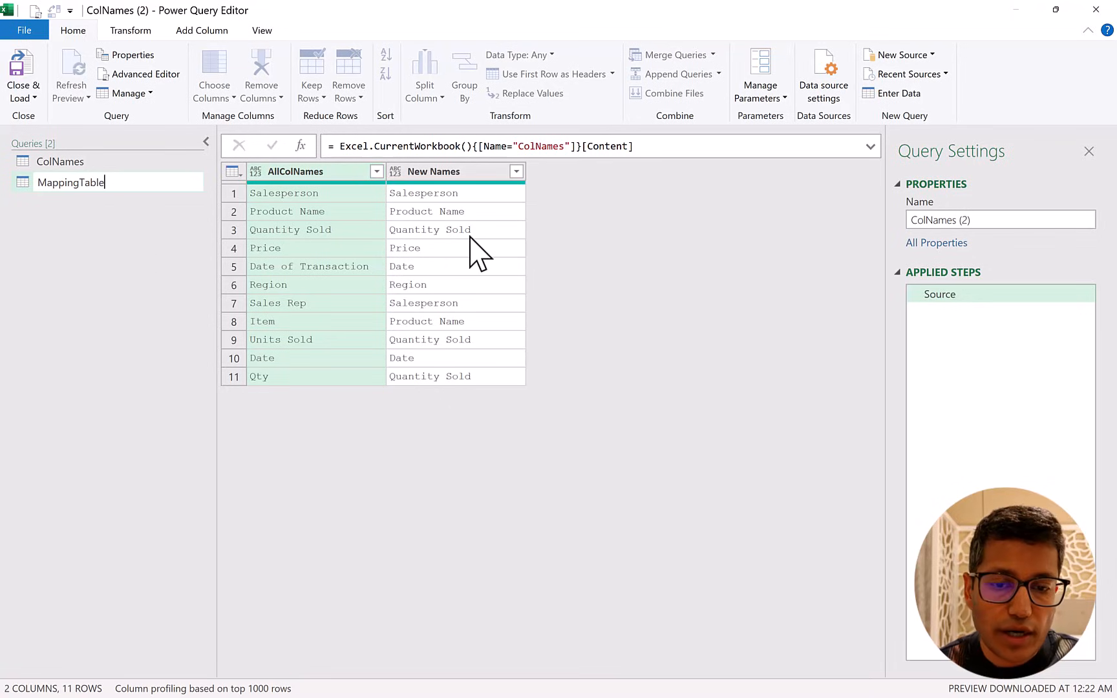
key("Return")
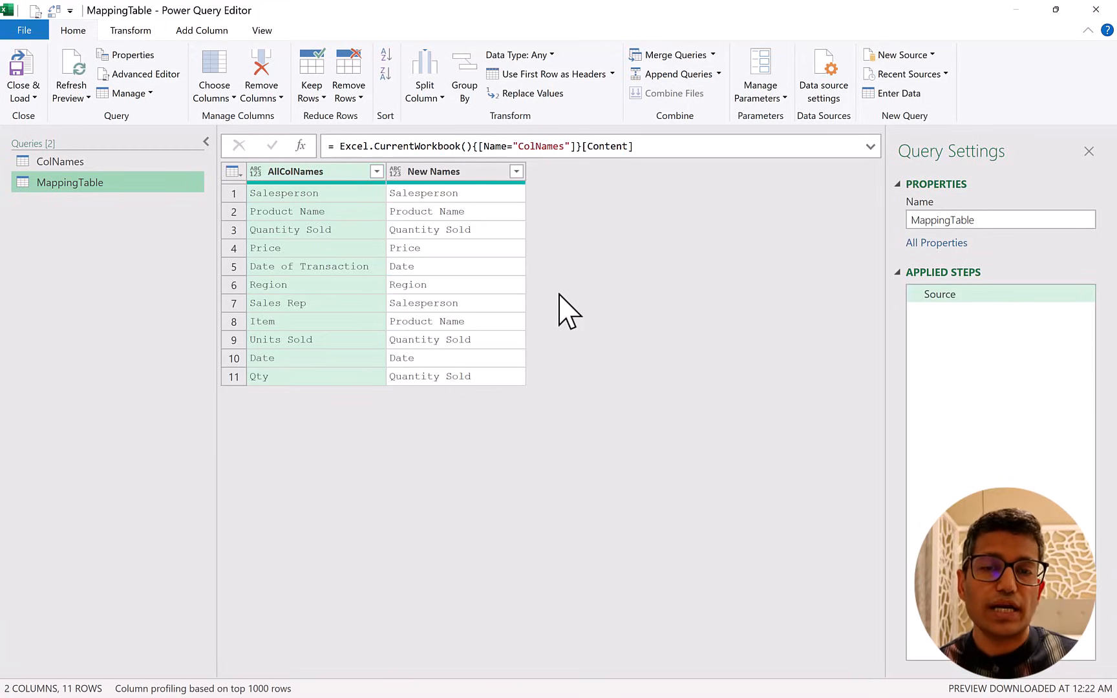
Add a custom step to MappingTable with the formula = Table.ToRows(Source) to turn each table row into a list.
left_click(301, 147)
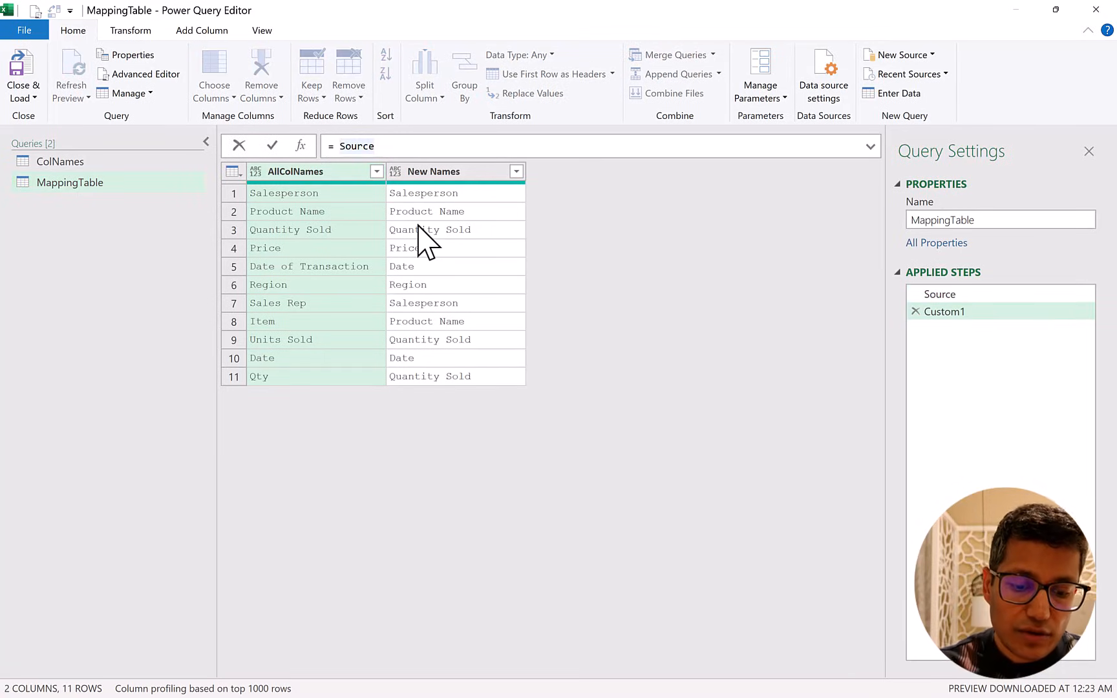
type("Table")
type(".ToRows")
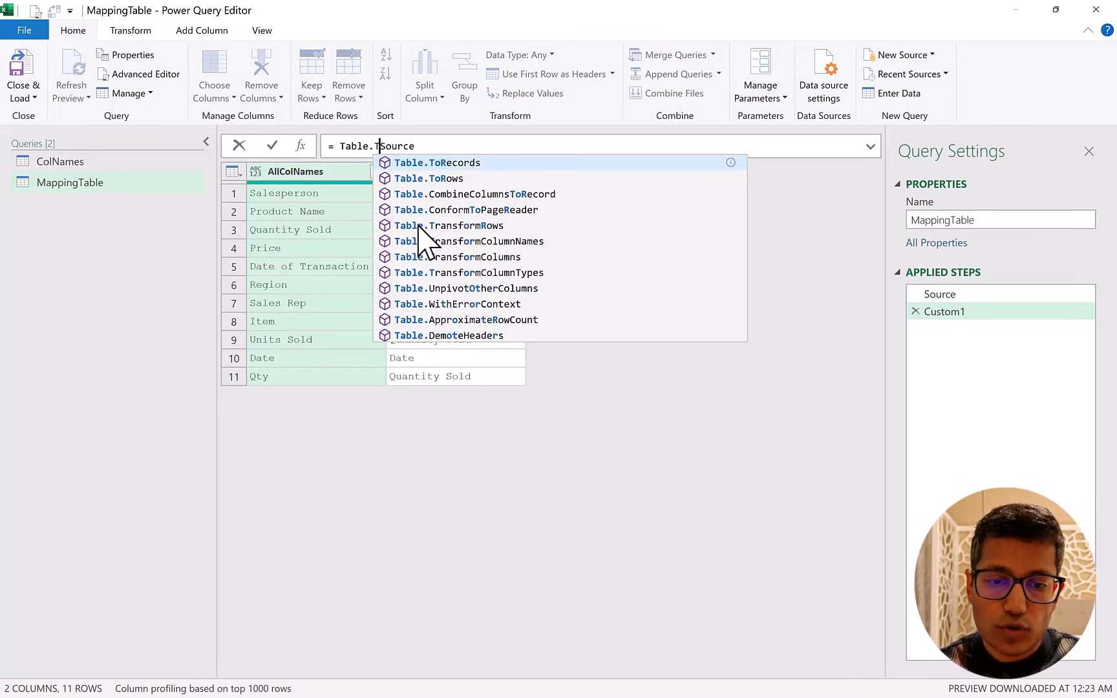
type("(")
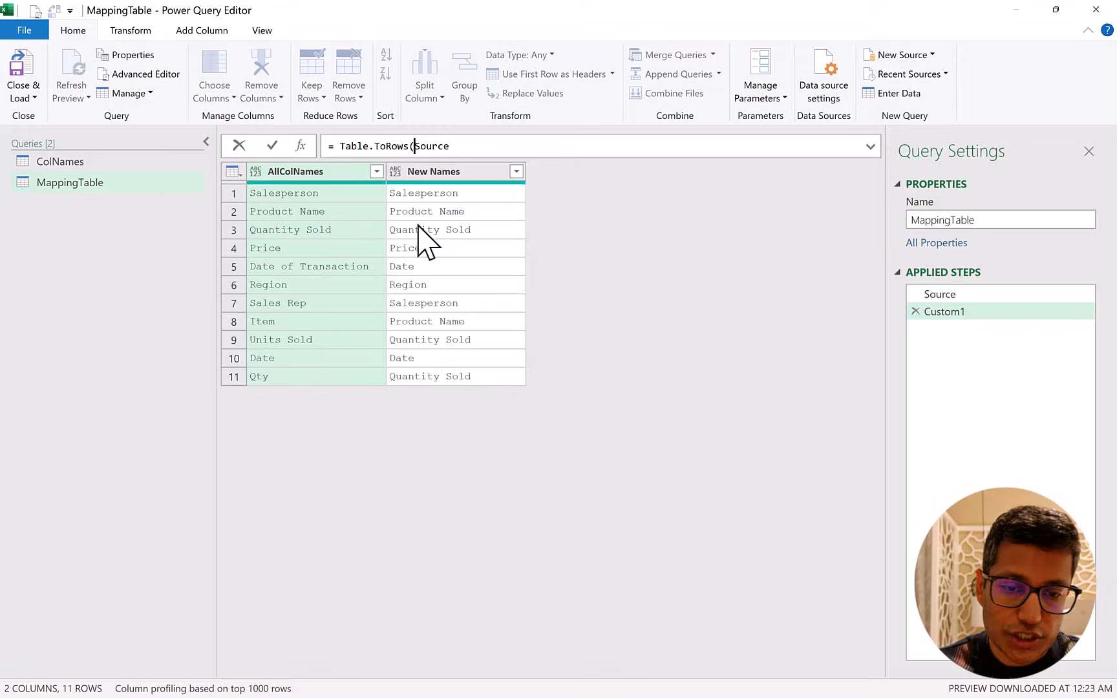
left_click(473, 147)
type(")")
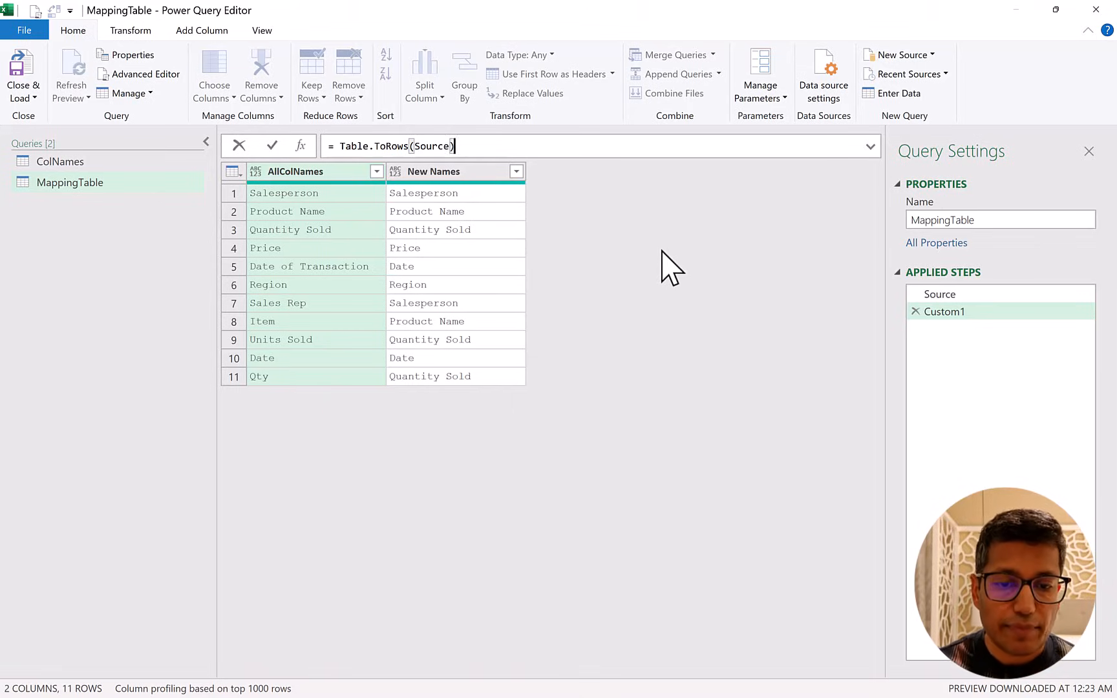
key("Return")
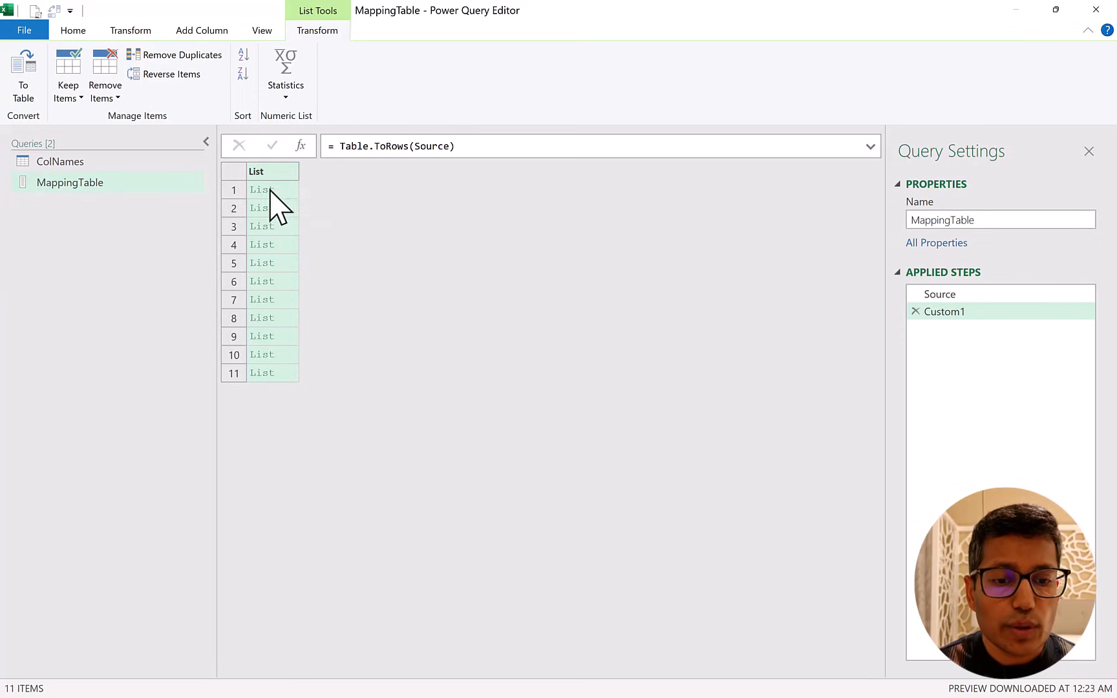
Compare the Source step's old and new name pairs with the contents of the first five lists in the Custom1 step.
left_click(933, 295)
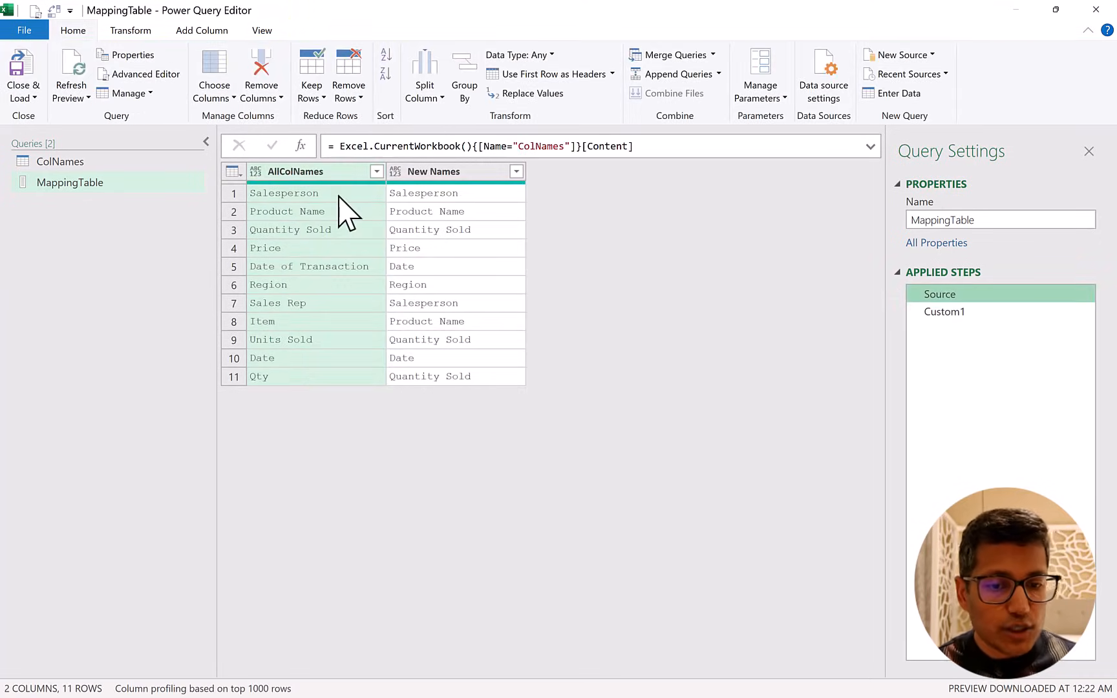
left_click(374, 194)
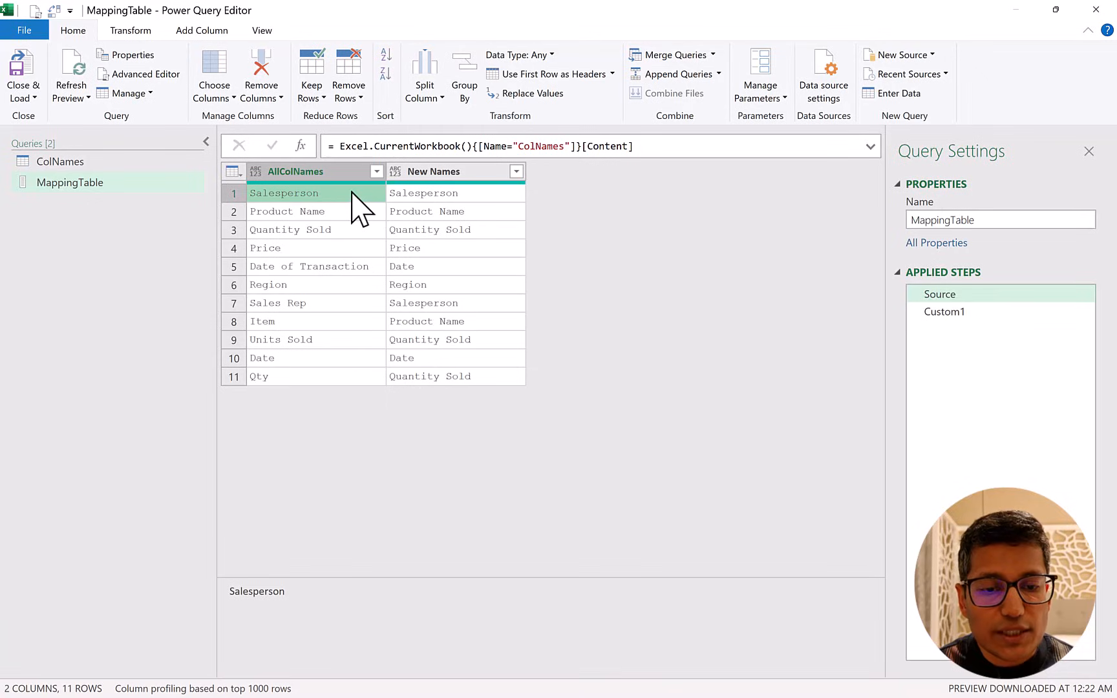
left_click(419, 193)
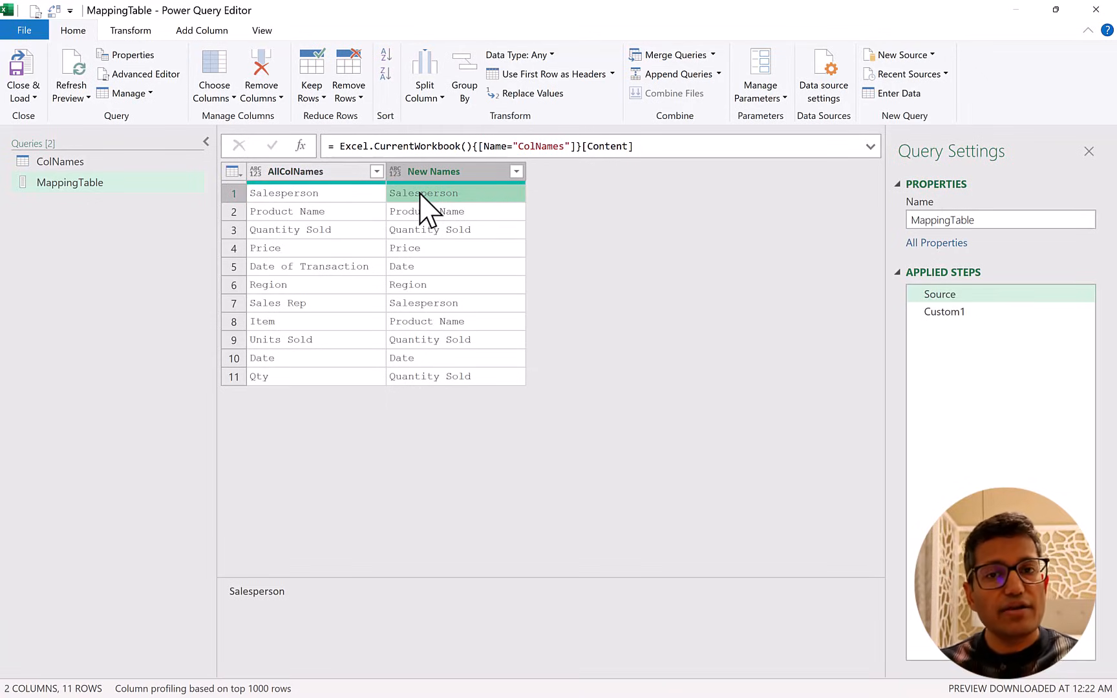
left_click(943, 312)
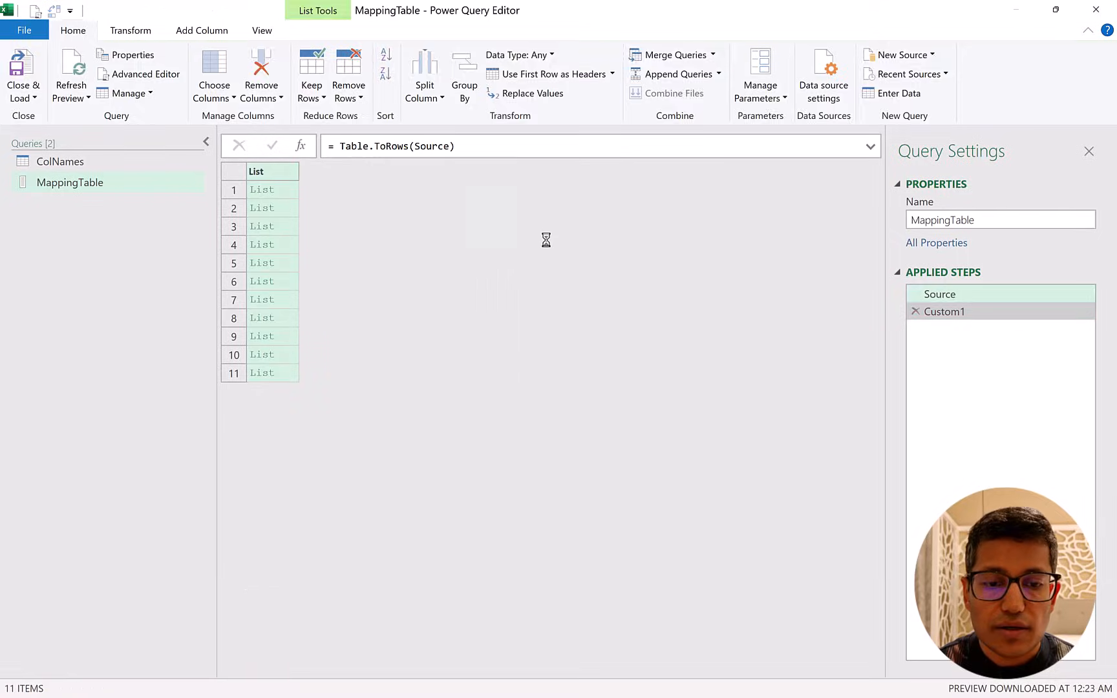
left_click(288, 192)
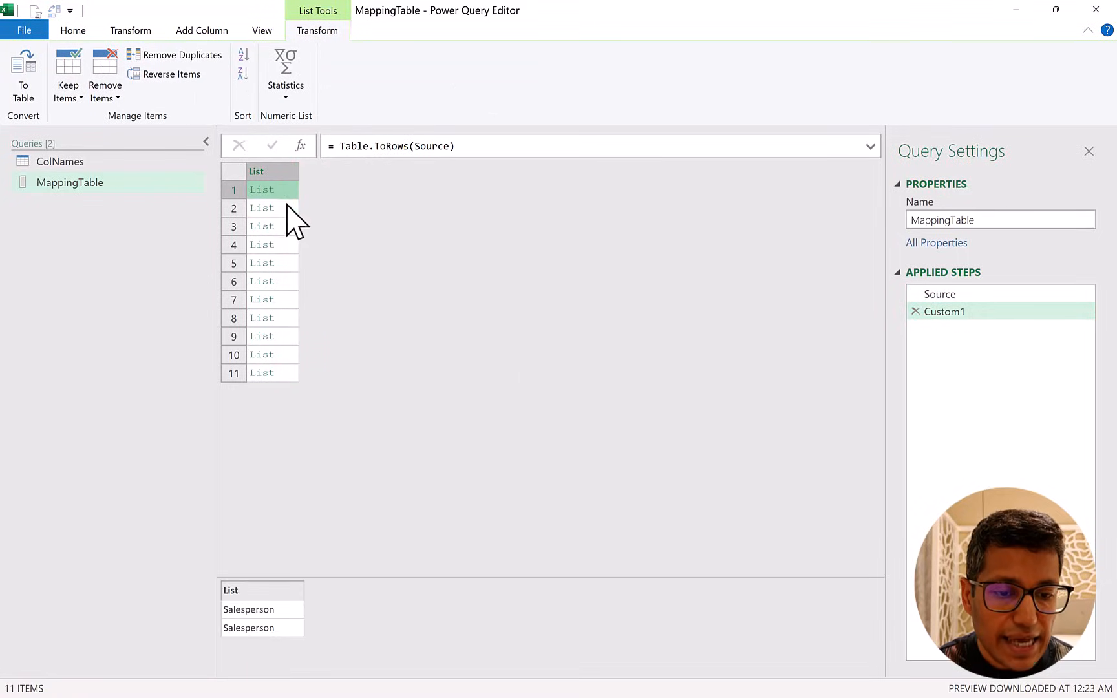
left_click(288, 209)
left_click(287, 226)
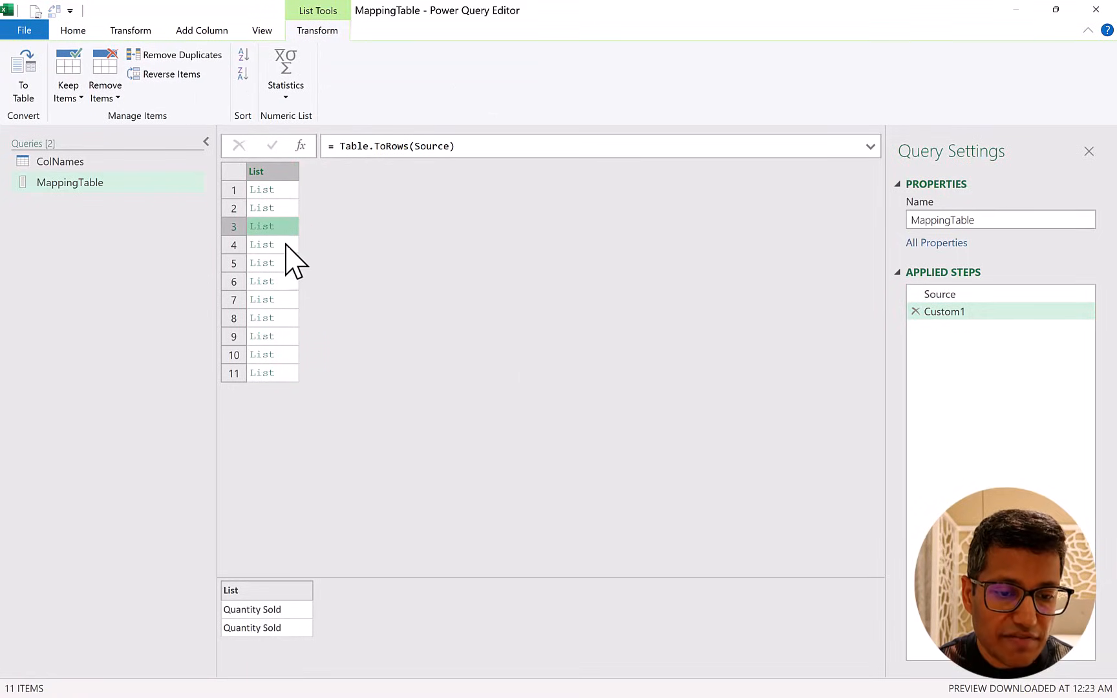
left_click(286, 244)
left_click(285, 263)
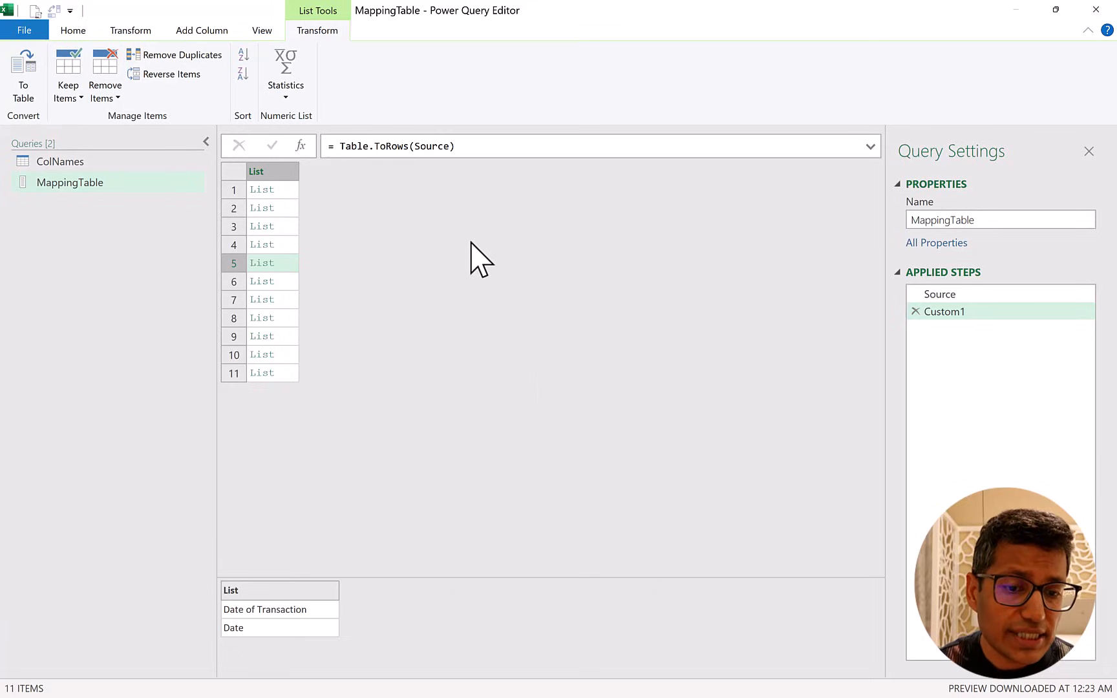
left_click(281, 172)
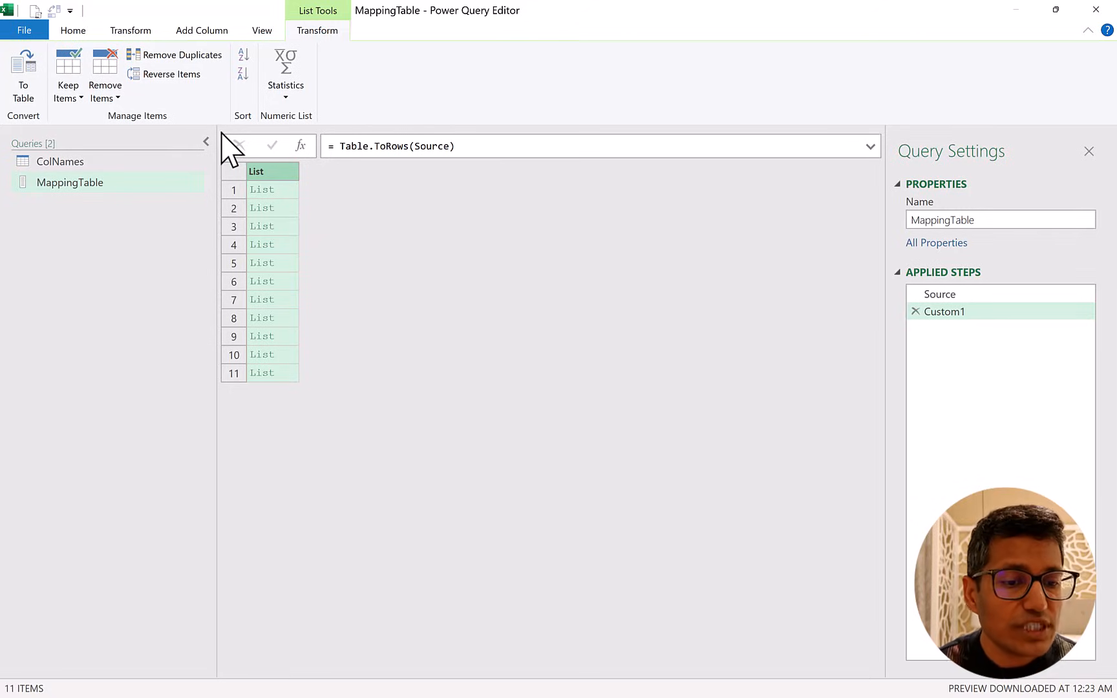
Close the query editor and load MappingTable as Only Create Connection.
left_click(36, 34)
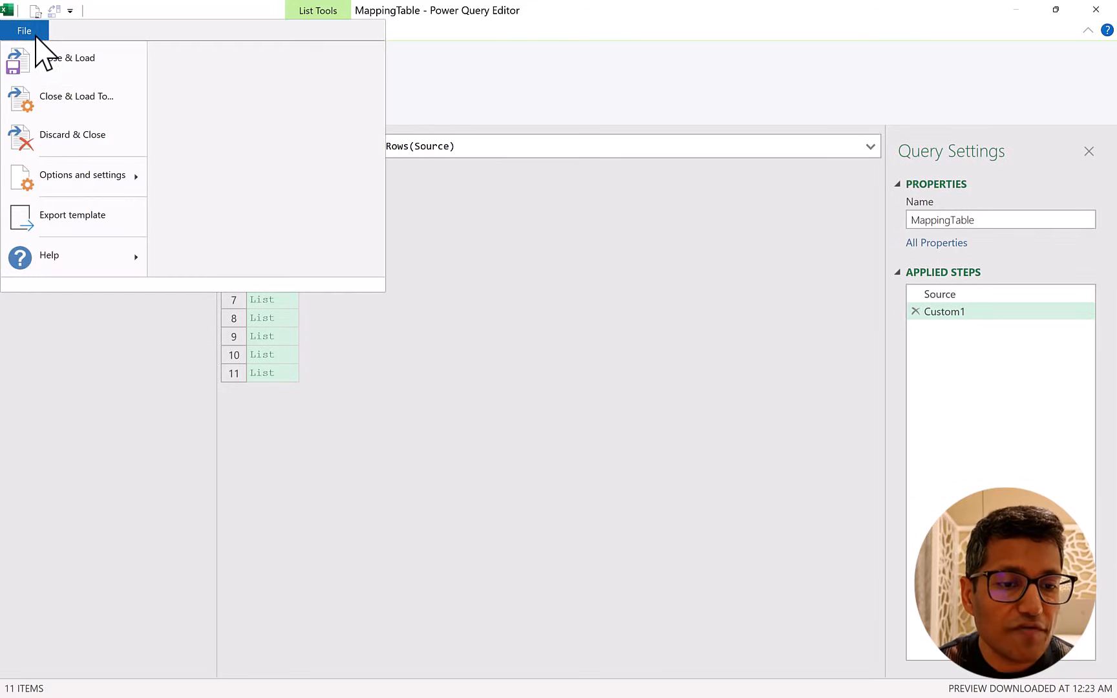
left_click(64, 102)
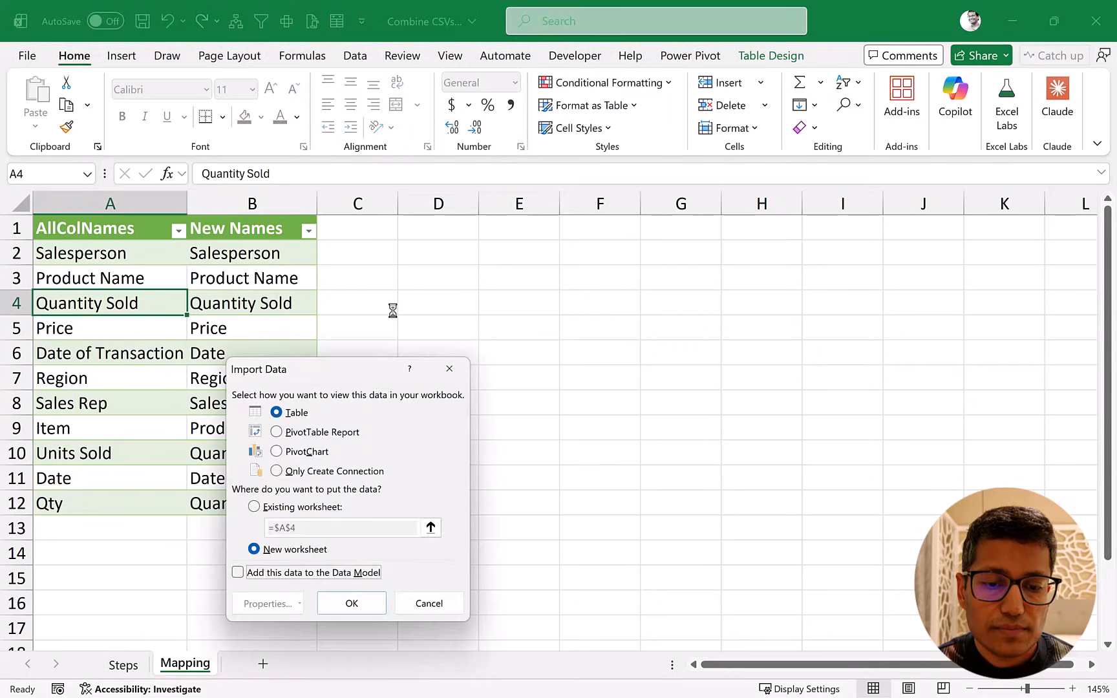
left_click(315, 470)
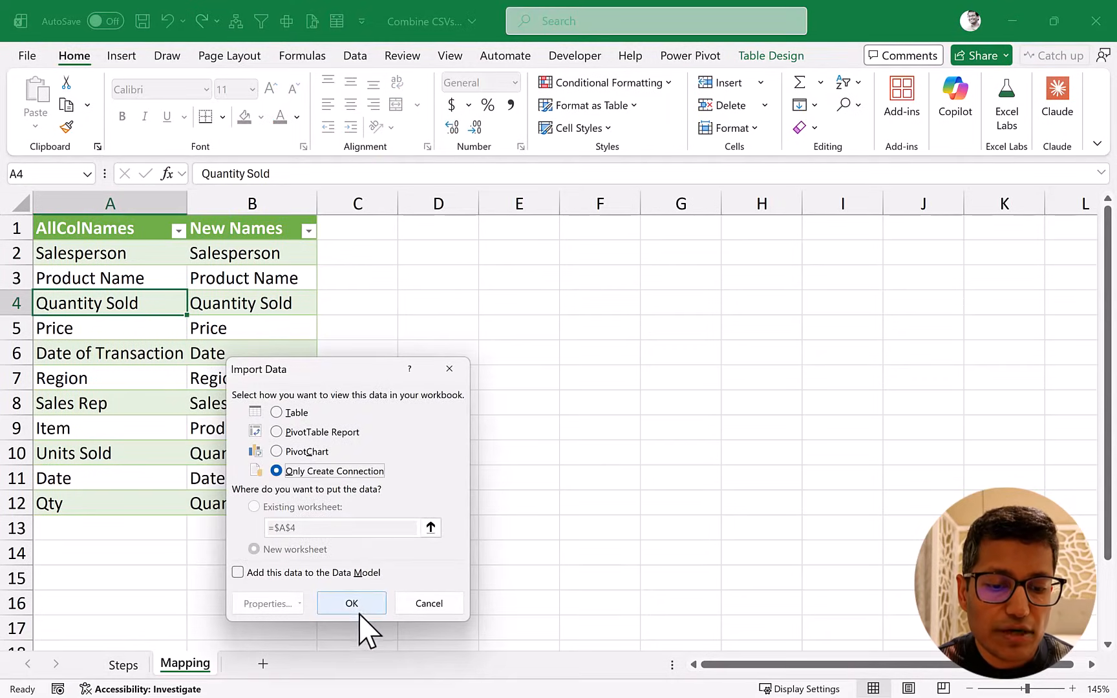
key("Return")
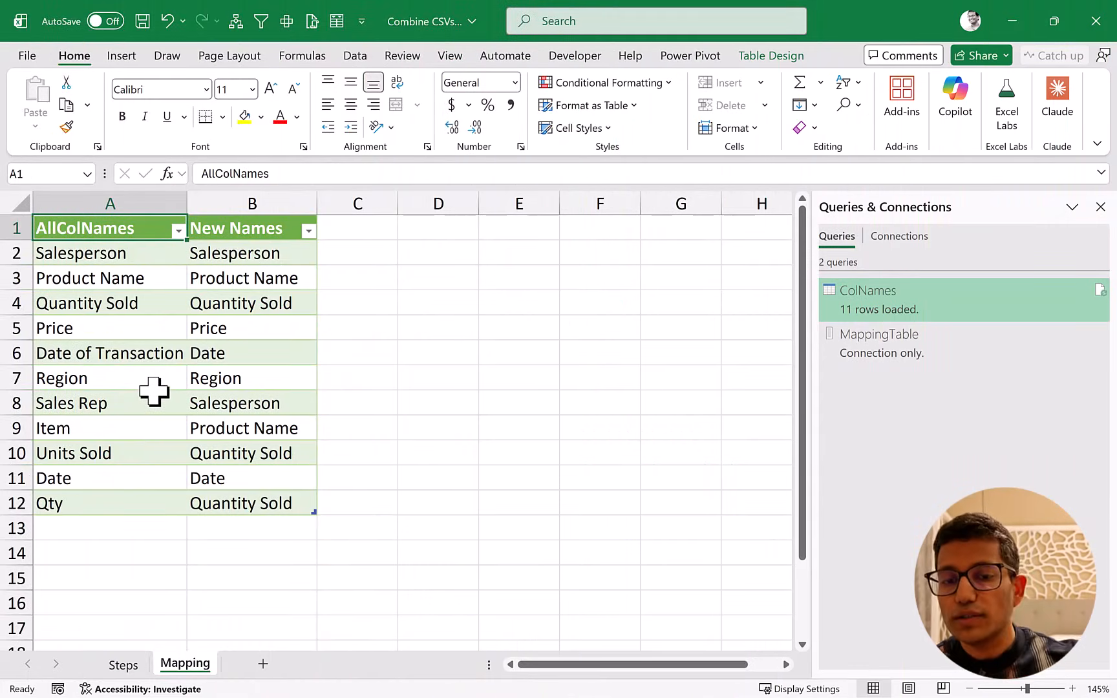
Get data from the Data Files folder in Downloads and open its file list in Power Query for transformation.
left_click(355, 57)
left_click(38, 123)
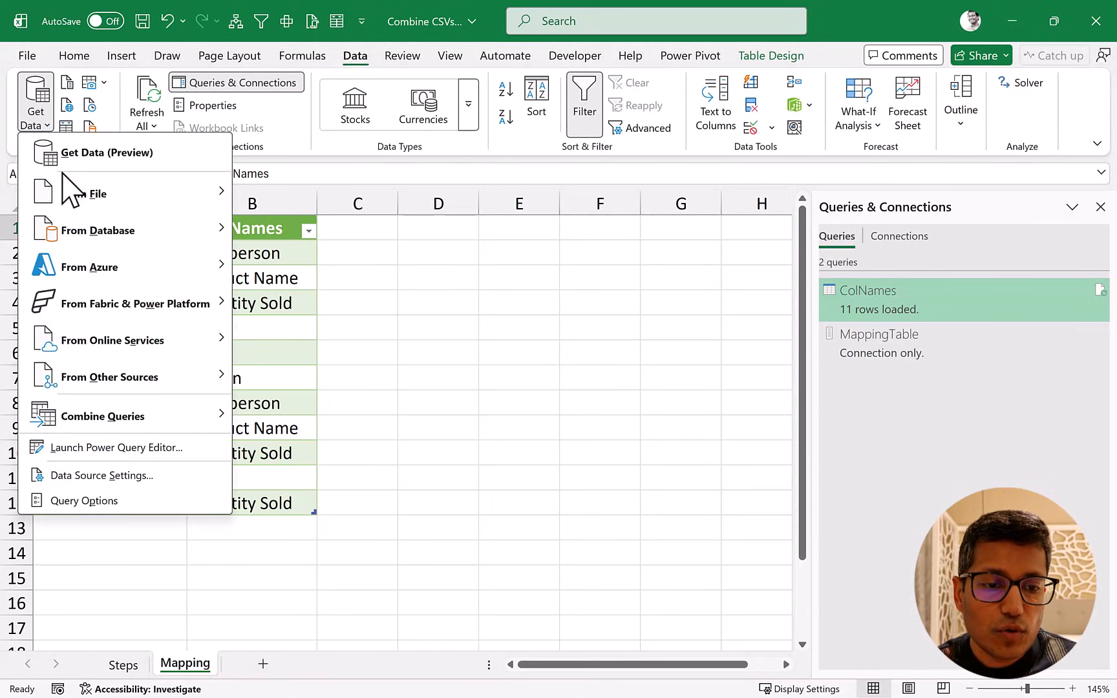
mouse_move(77, 191)
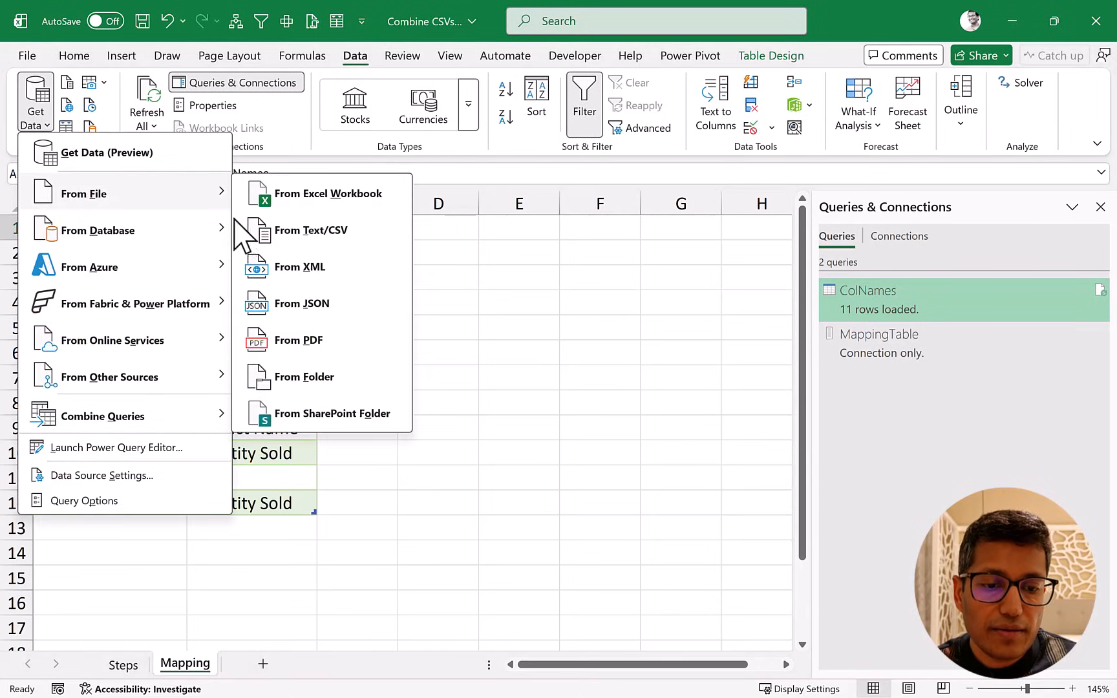
left_click(311, 380)
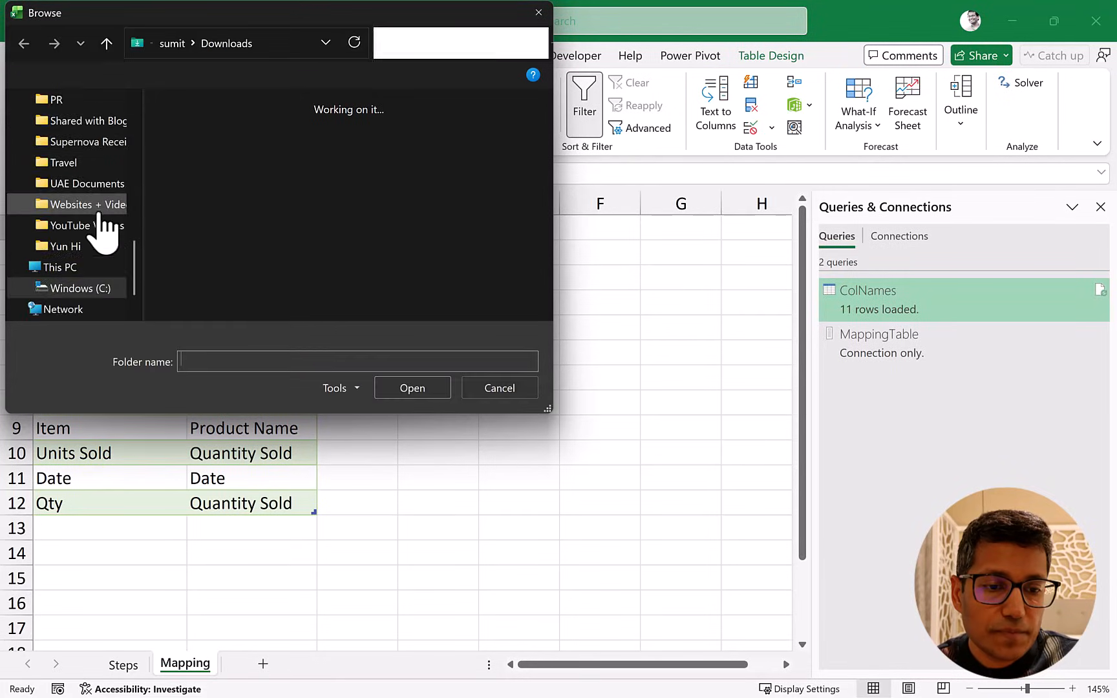
scroll(101, 223, "up", 8)
left_click(75, 189)
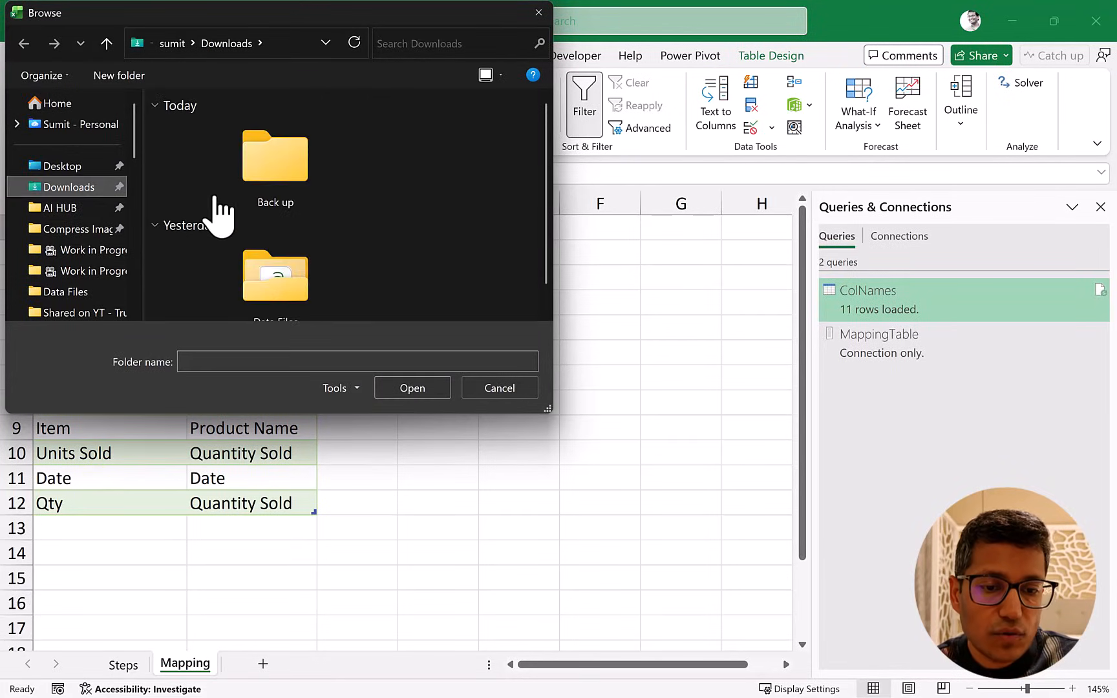
left_click(270, 273)
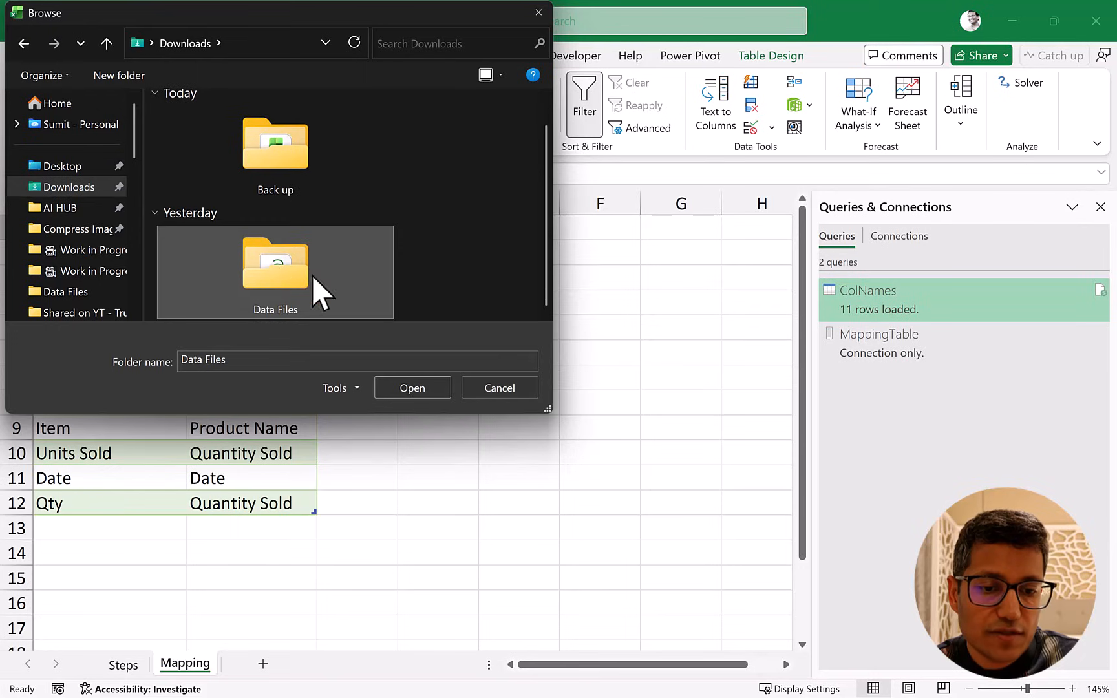
left_click(408, 388)
left_click(409, 388)
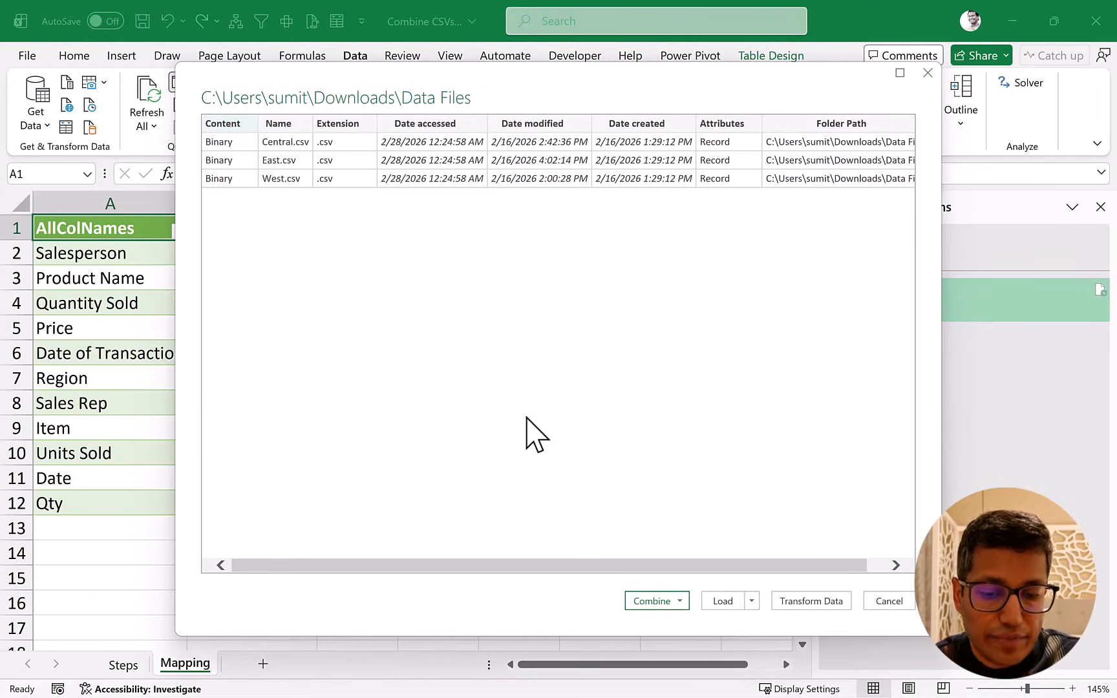
left_click(810, 601)
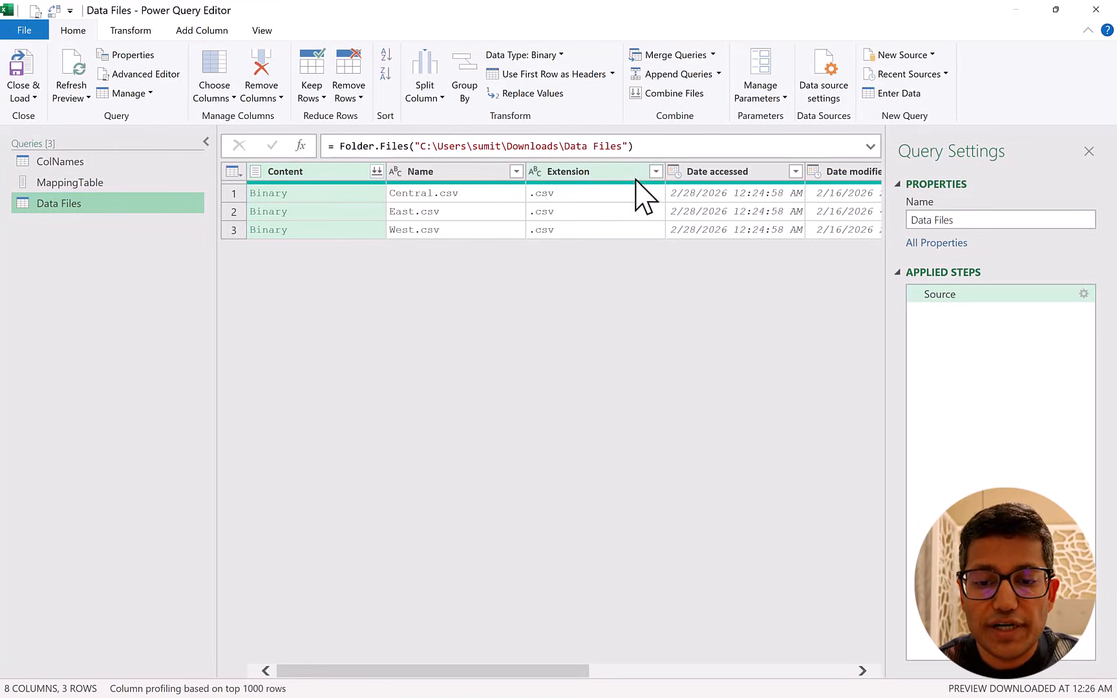
Filter the Extension column to rows that begin with .csv, and remove every column except Content.
left_click(655, 171)
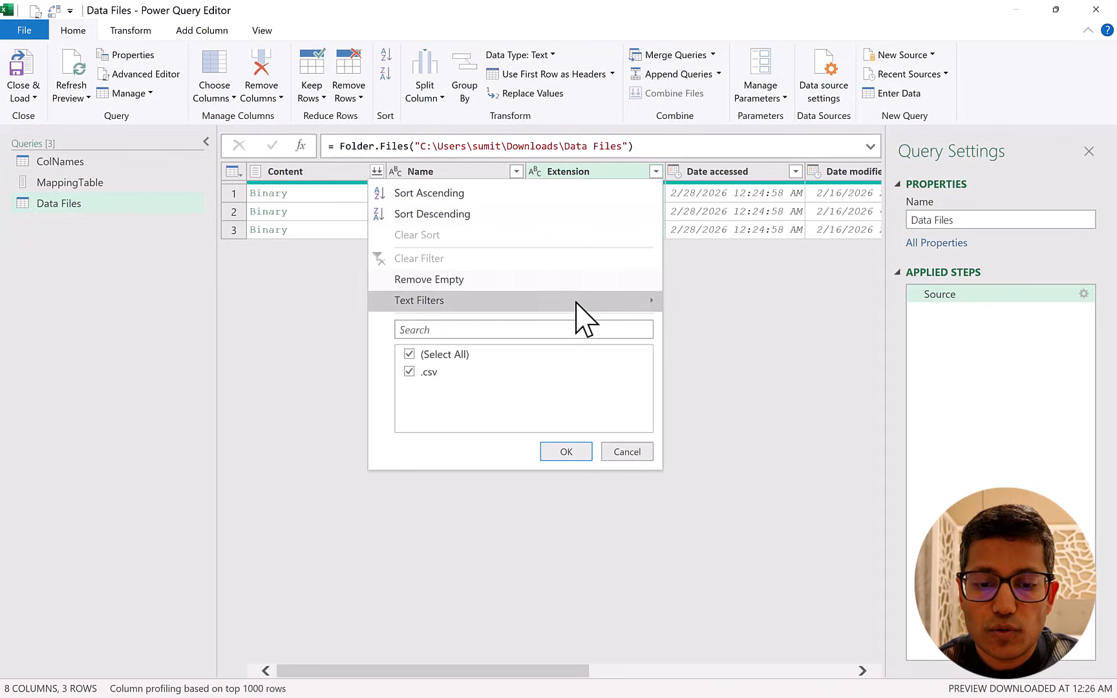
mouse_move(611, 301)
left_click(721, 351)
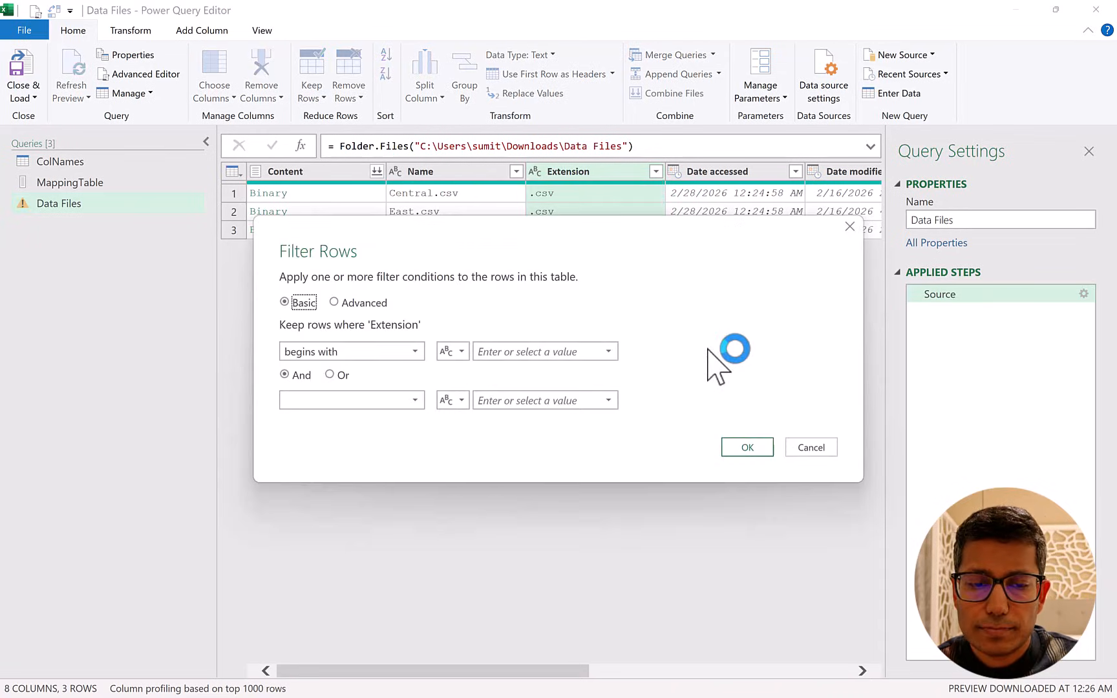
left_click(577, 357)
type(".csv")
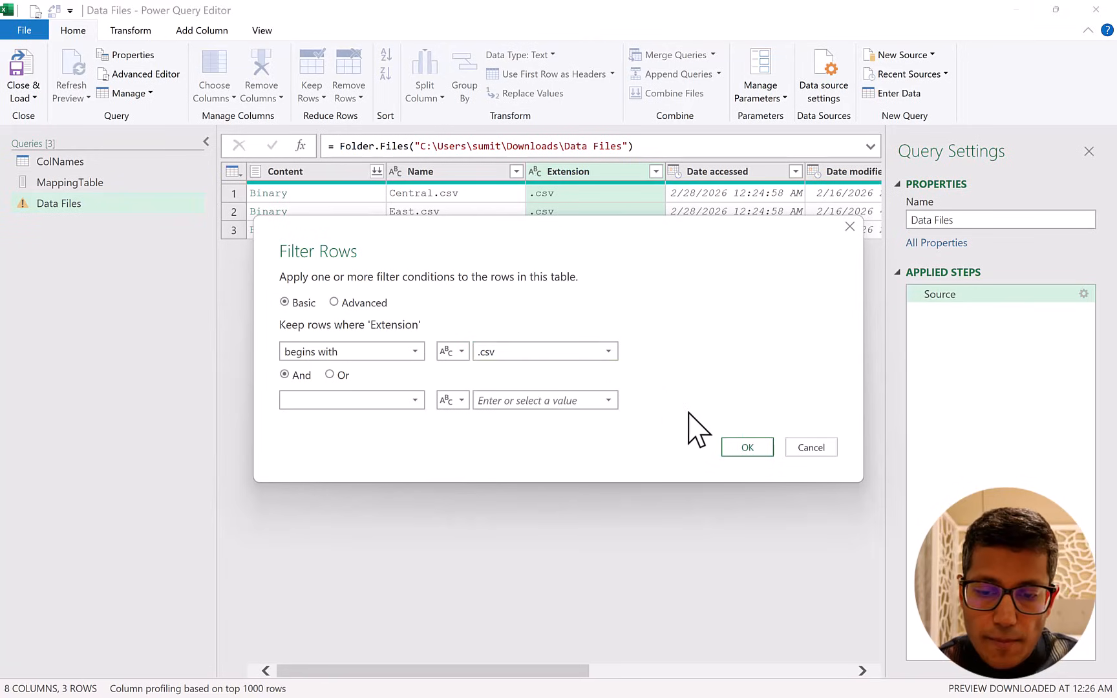
left_click(748, 447)
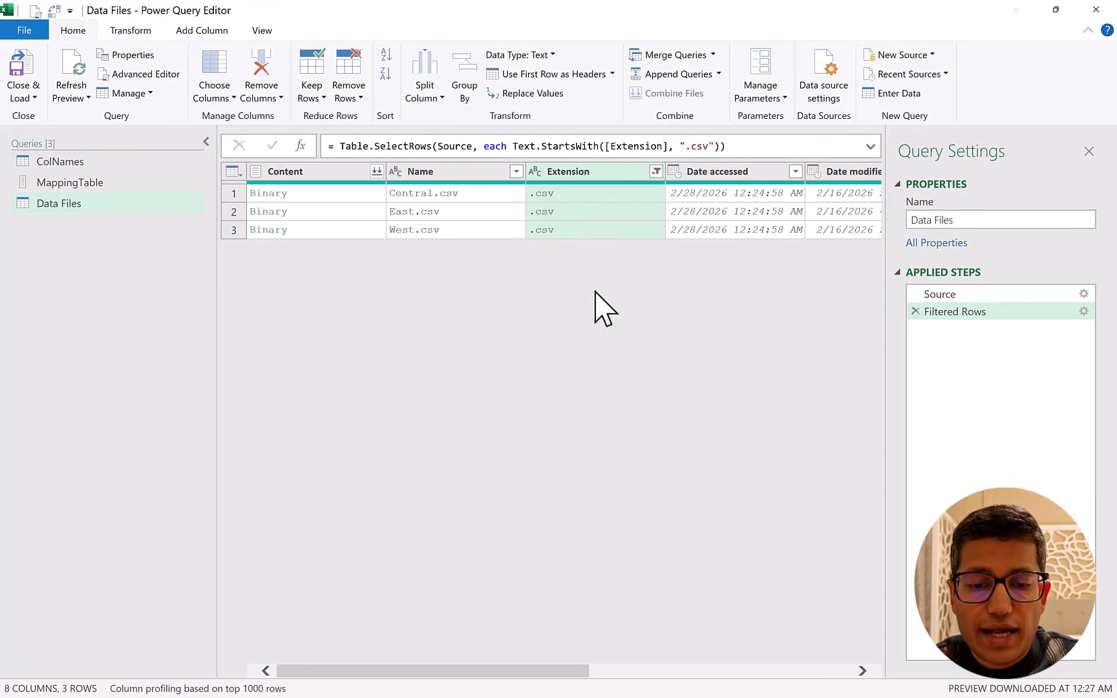
right_click(327, 172)
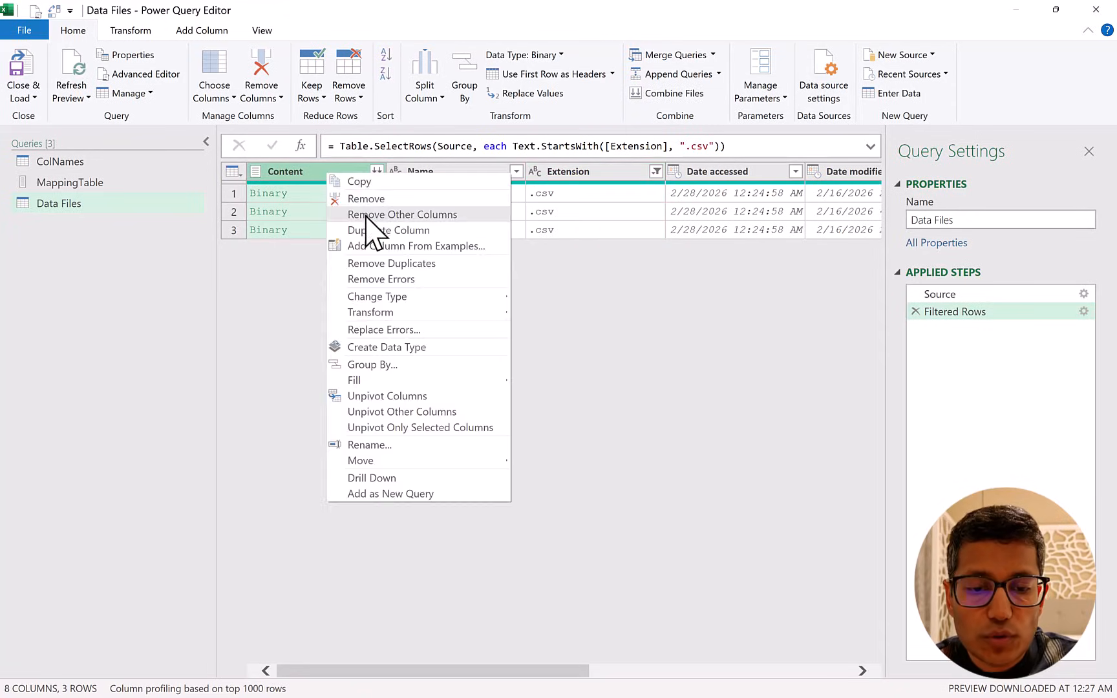
left_click(365, 214)
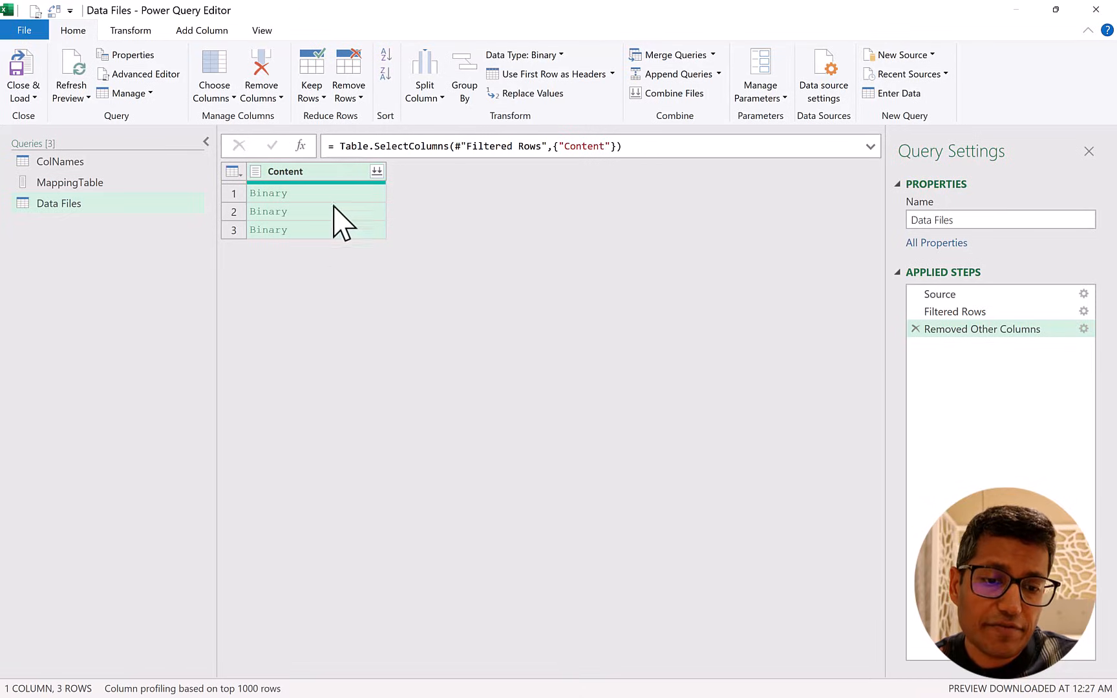
Add a custom column with the formula Csv.Document([Content]) and preview the first row's table.
left_click(194, 33)
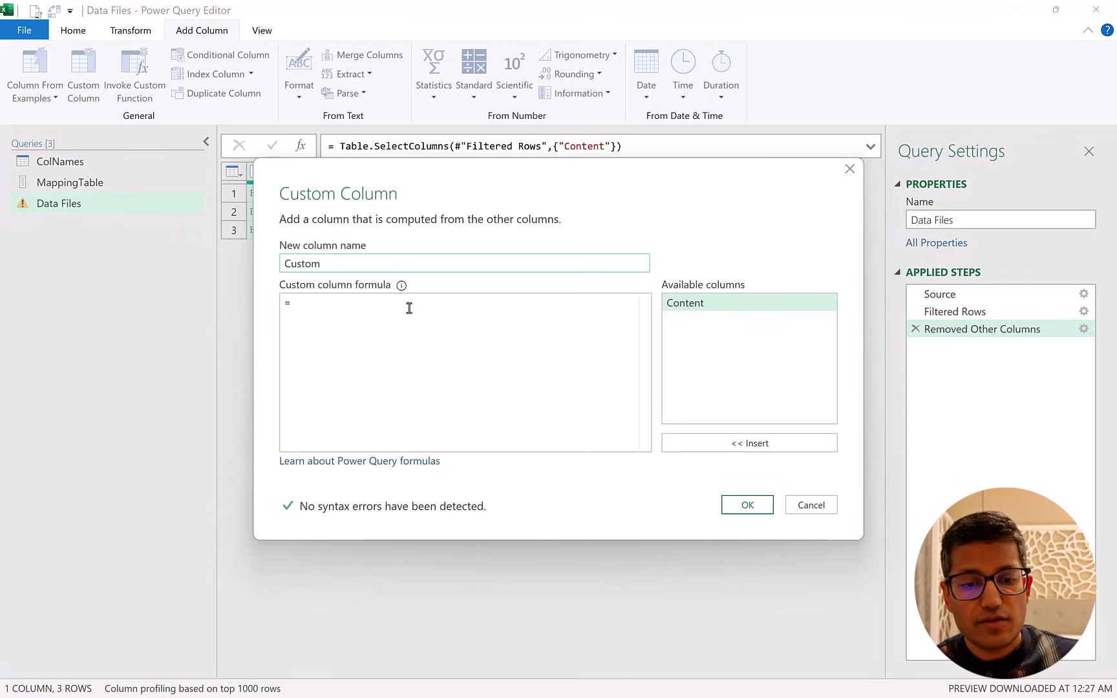
left_click(410, 308)
type(".")
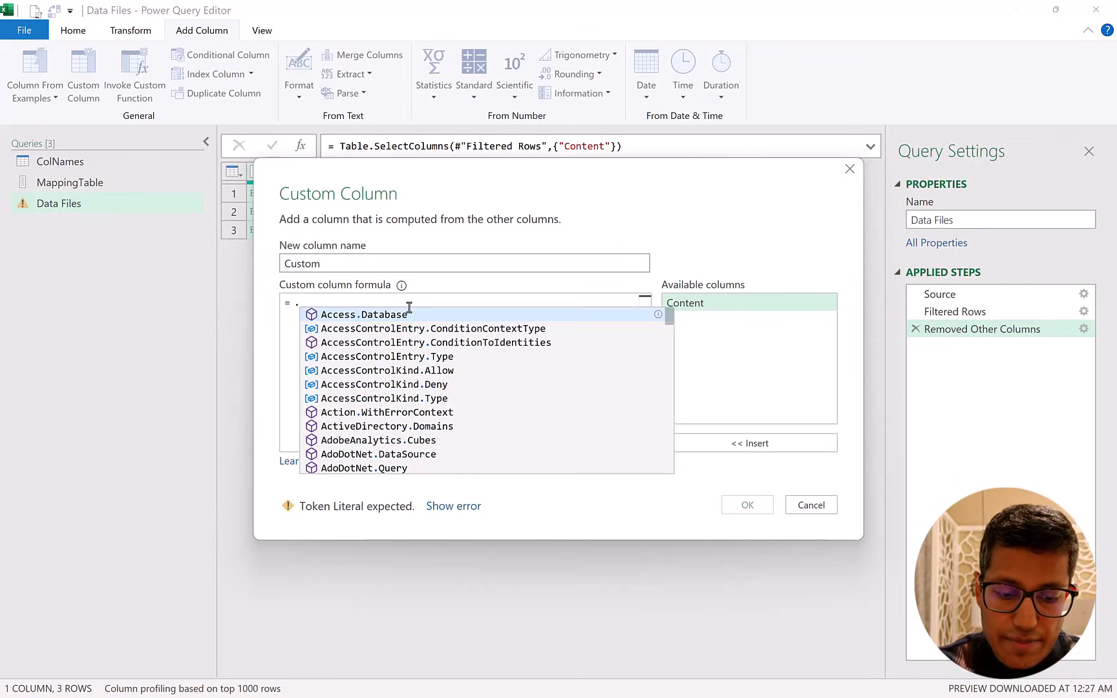
type("doc")
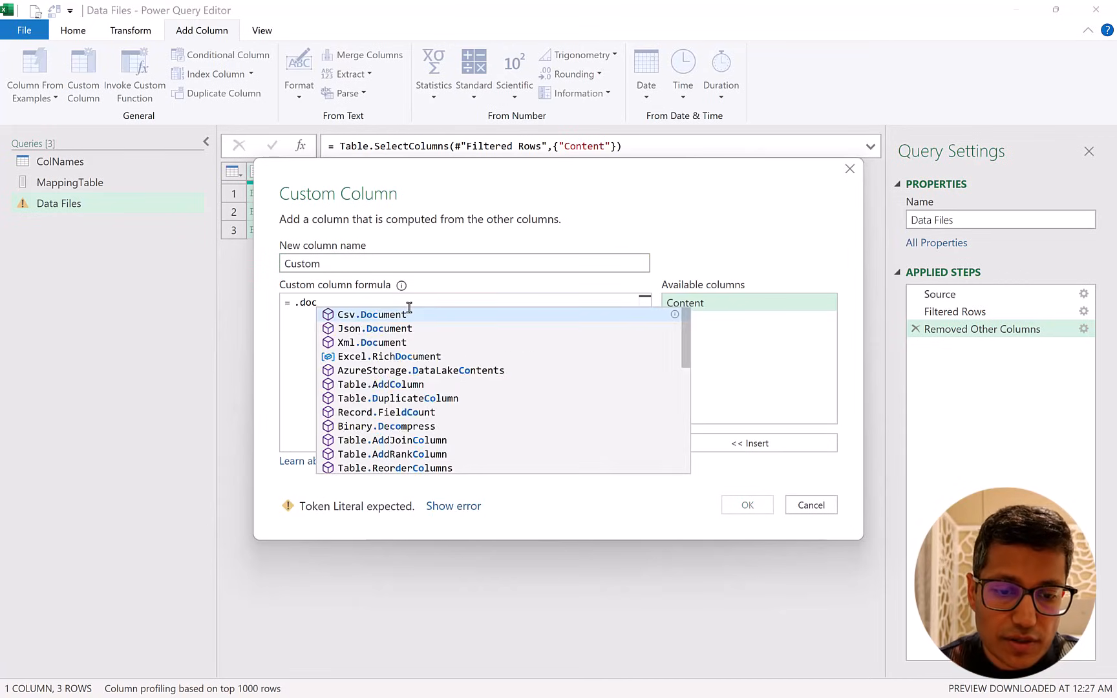
key("Tab")
type("(")
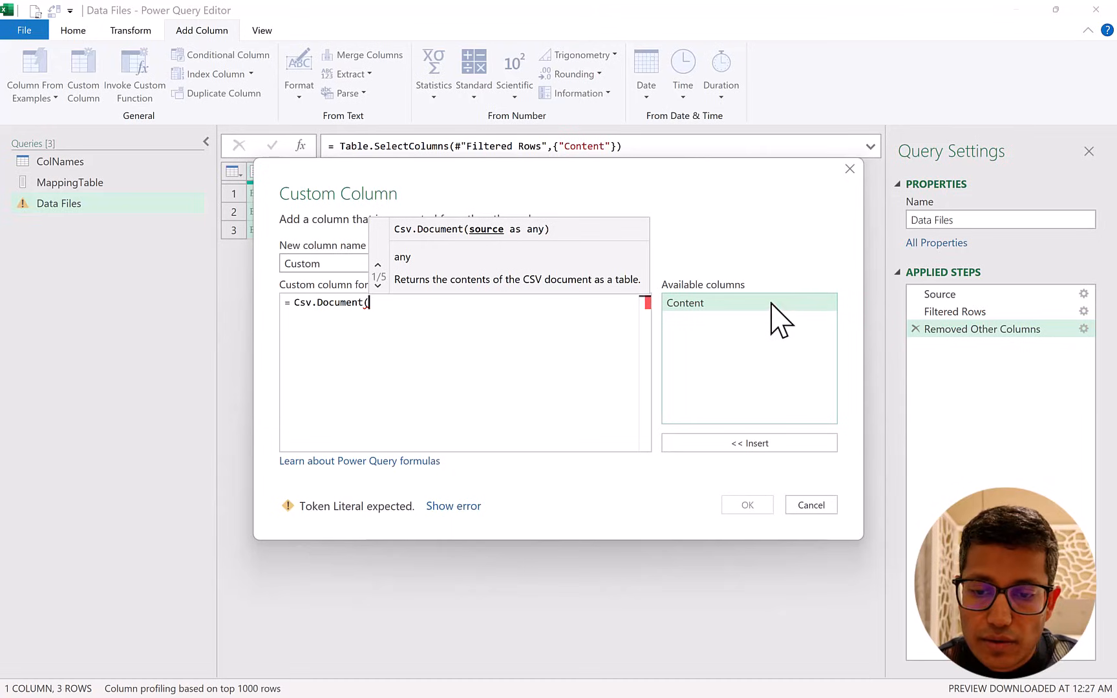
double_click(772, 305)
type(")")
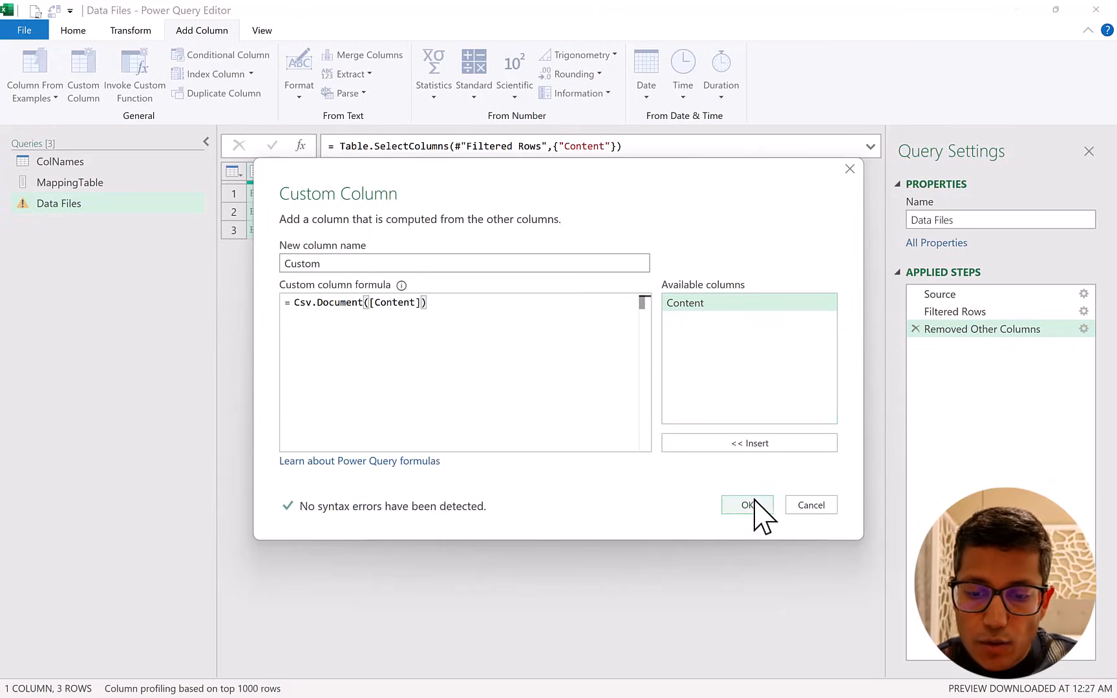
left_click(750, 506)
left_click(477, 194)
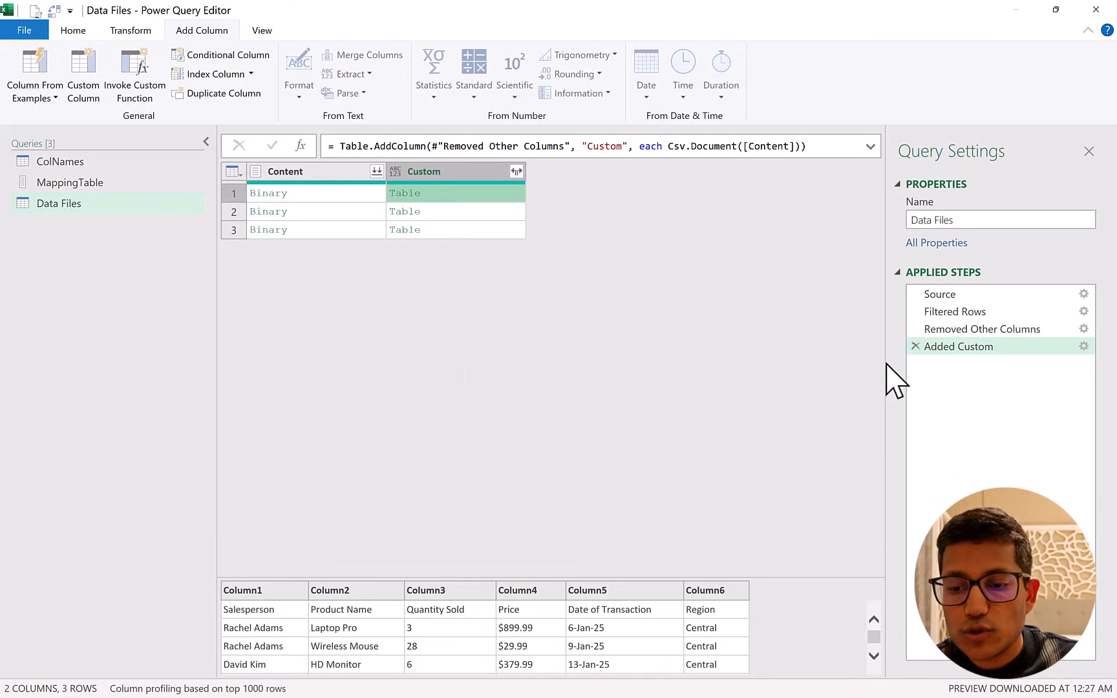
Edit the custom column formula to Table.PromoteHeaders(Csv.Document([Content])) and preview the nested tables in all three rows.
left_click(1086, 345)
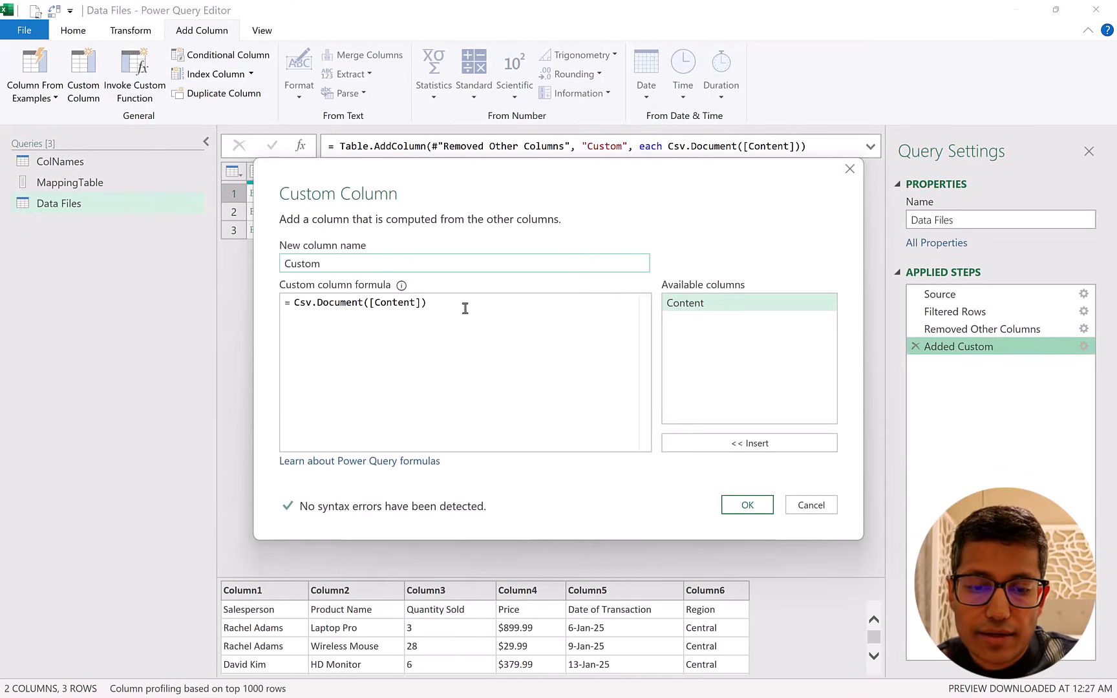
left_click(468, 305)
key("Left")
key("Left")
key("Left")
key("Left")
key("Left")
key("Left")
key("Left")
key("Left")
key("Left")
key("Left")
key("Left")
key("Left")
key("Left")
key("Left")
key("Left")
key("Left")
key("Left")
key("Left")
key("Left")
key("Left")
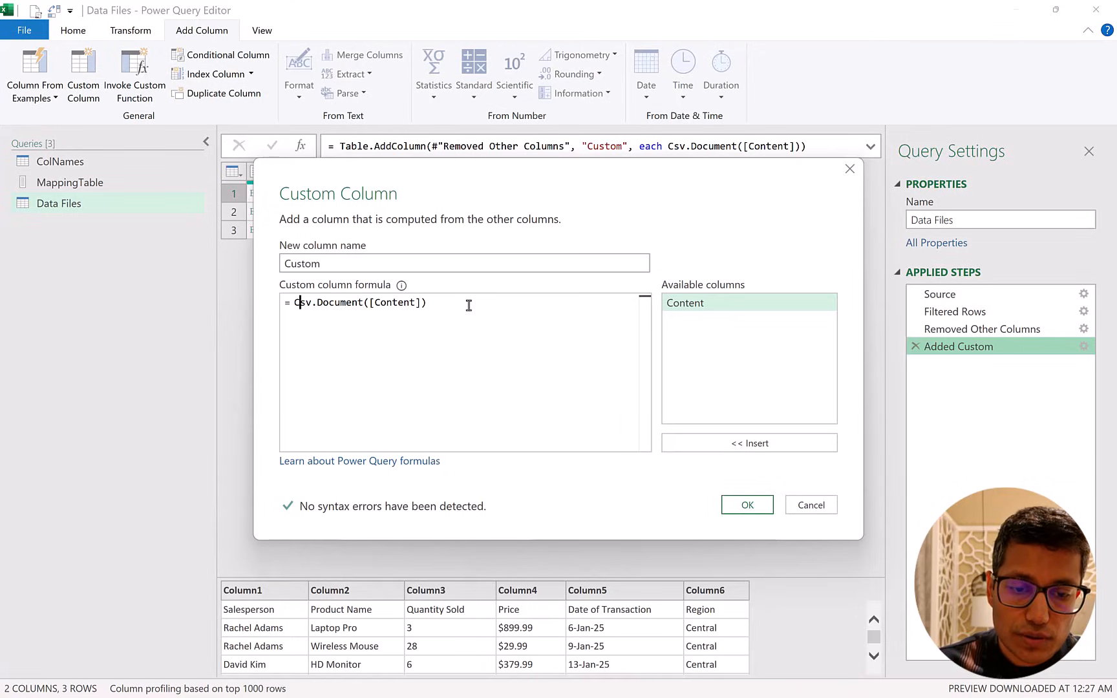
key("Left")
type(".promo")
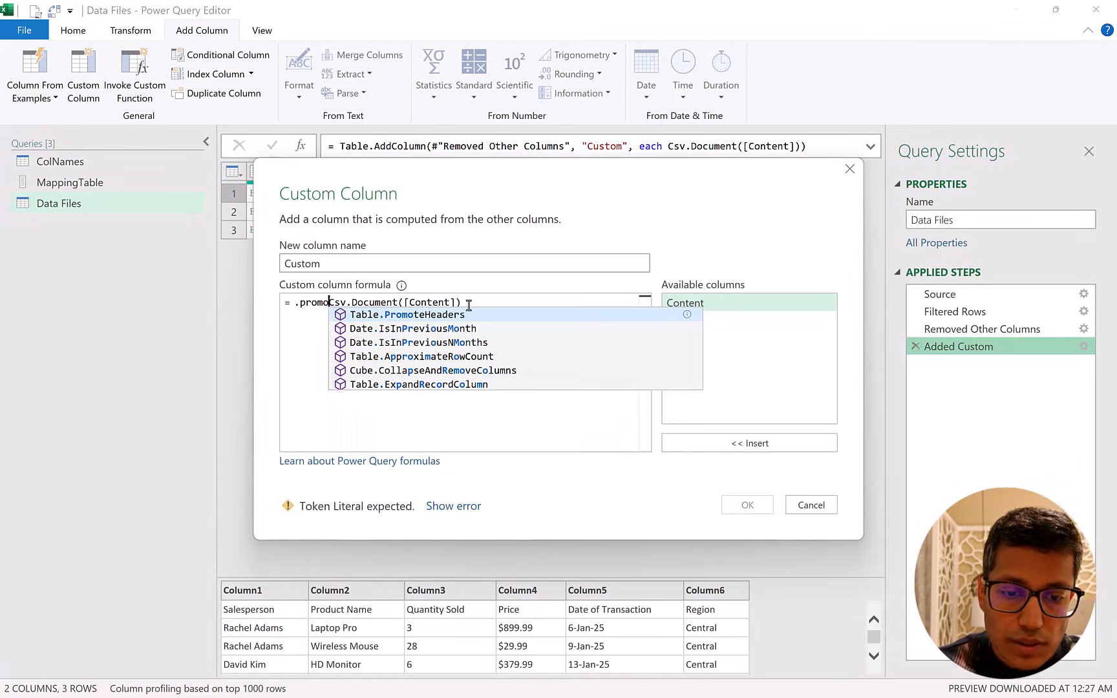
key("Tab")
type("(")
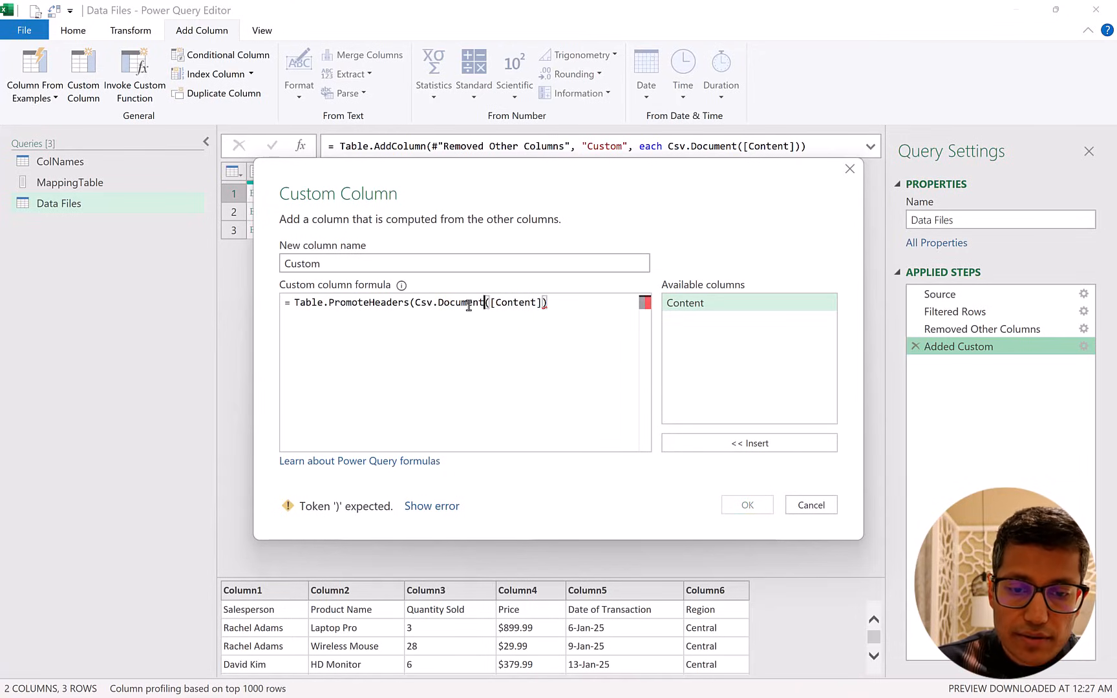
key("End")
type(")")
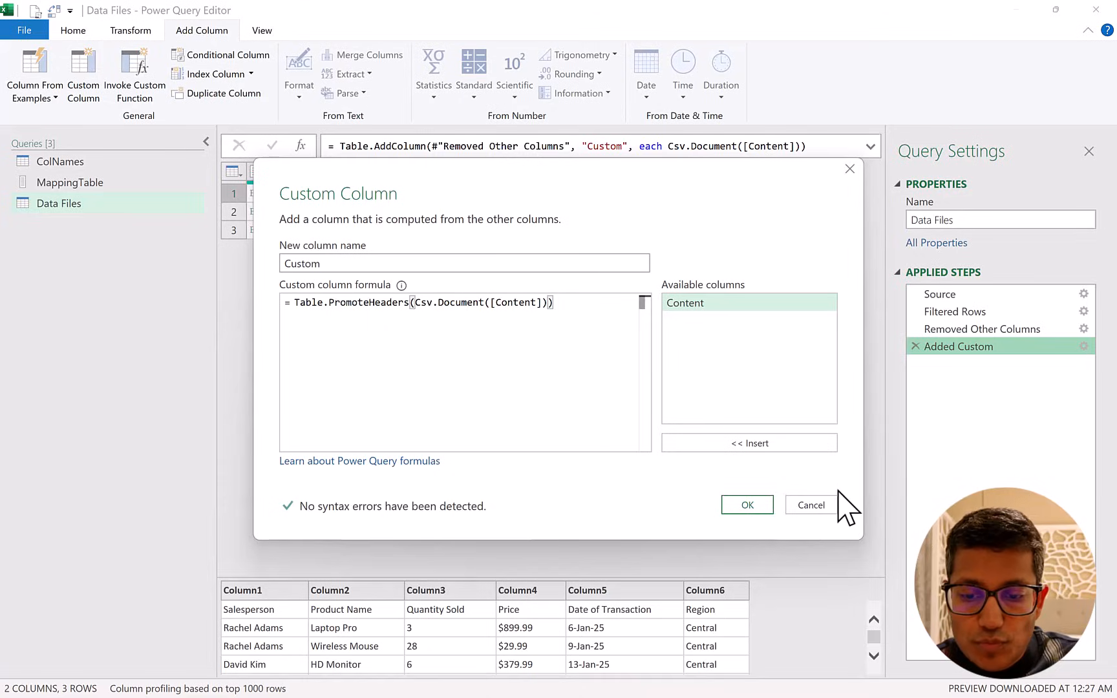
left_click(750, 505)
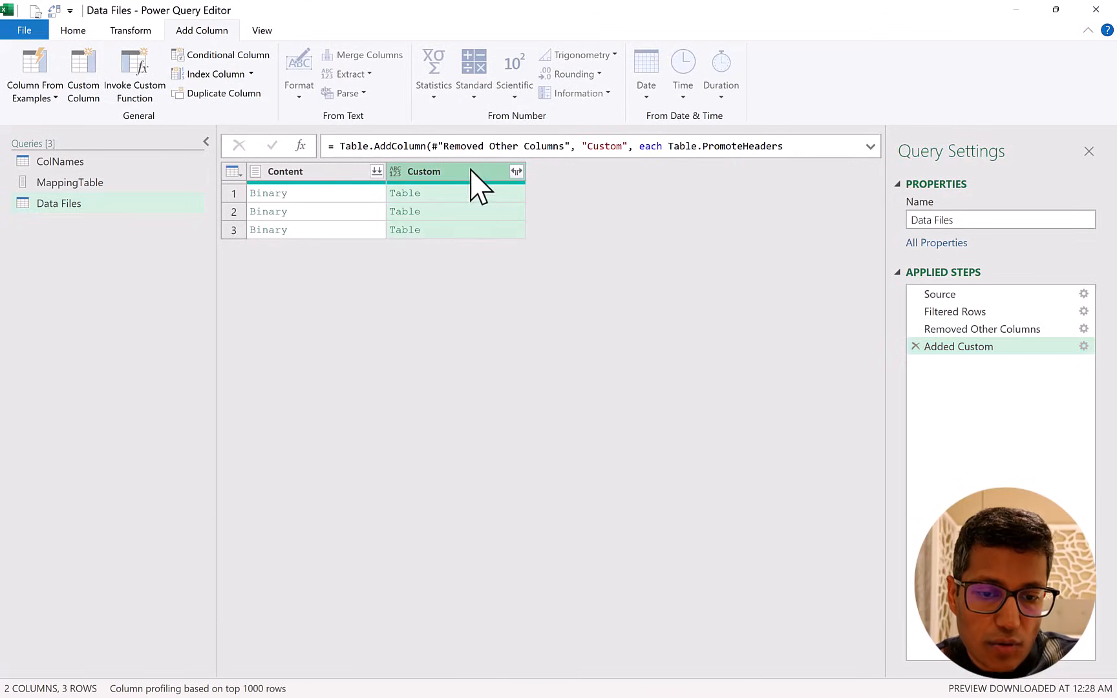
left_click(478, 193)
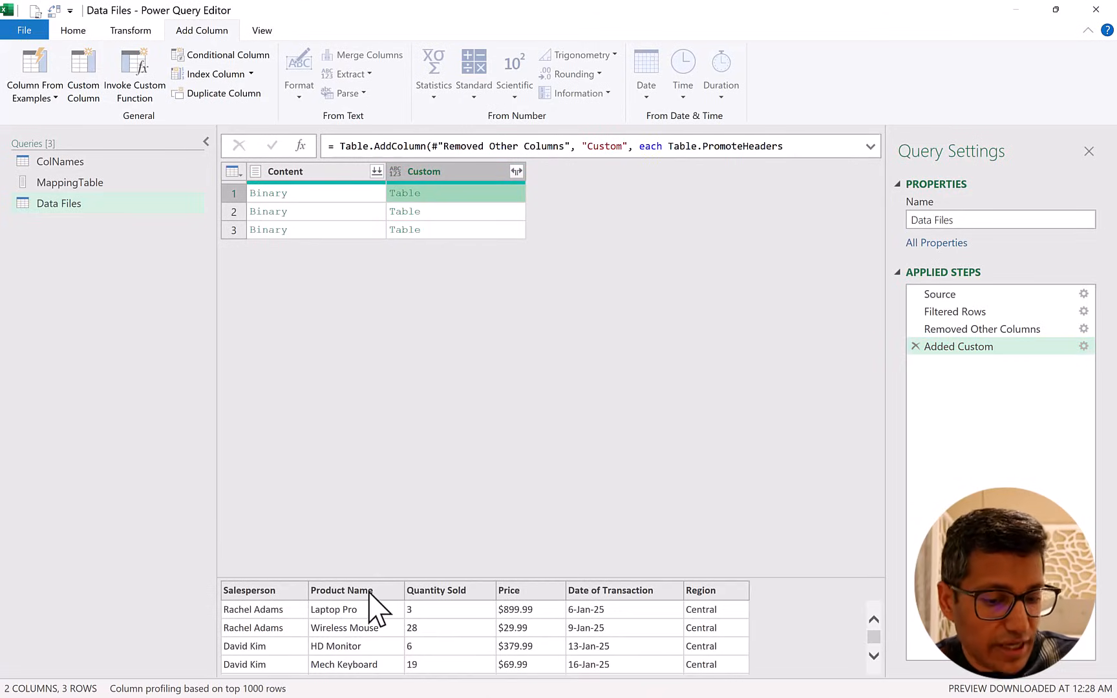
left_click(480, 213)
left_click(478, 229)
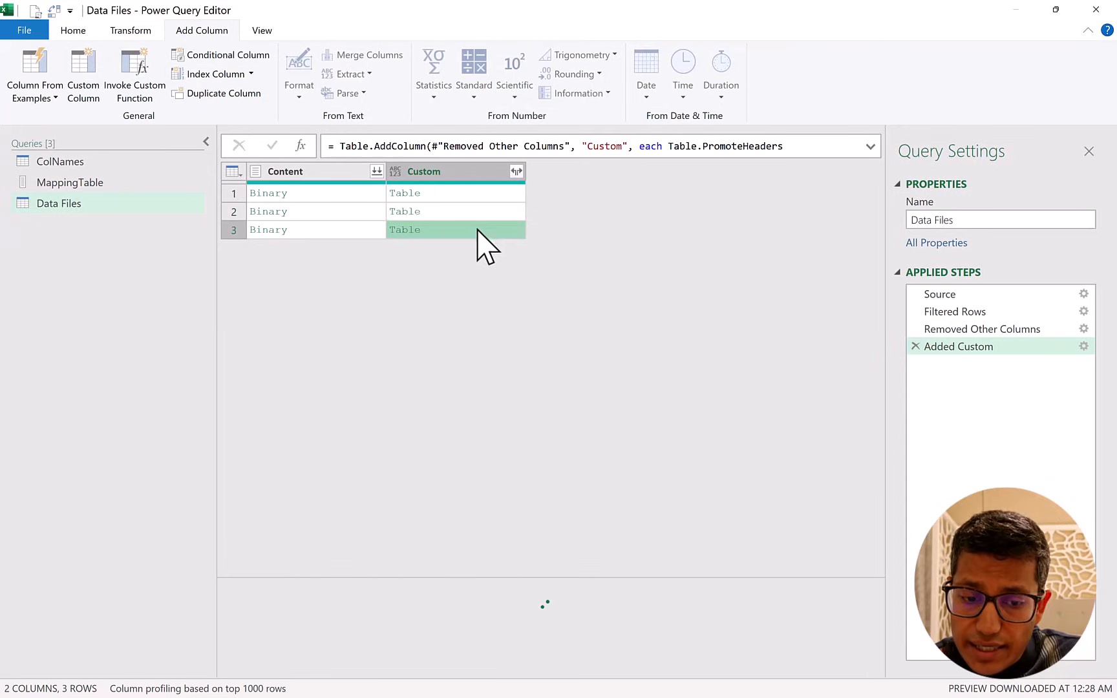
left_click(485, 194)
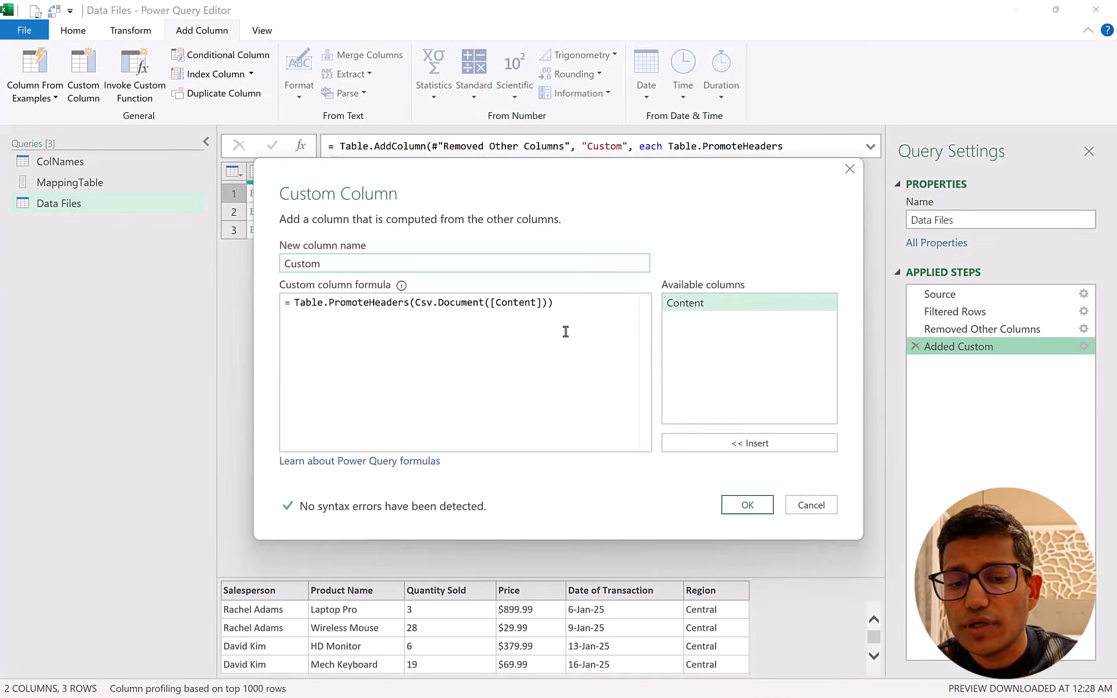
Insert Table.RenameColumns( at the start of the custom column formula so the promoted-headers table is its first argument.
left_click(294, 304)
type(".ren")
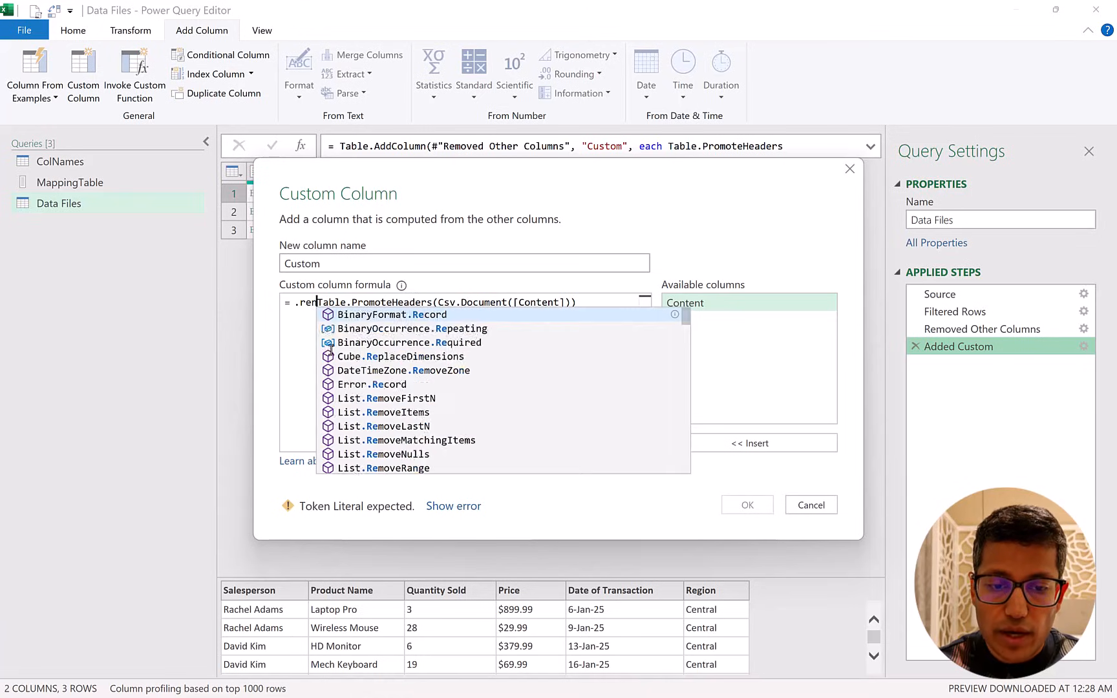
type("am")
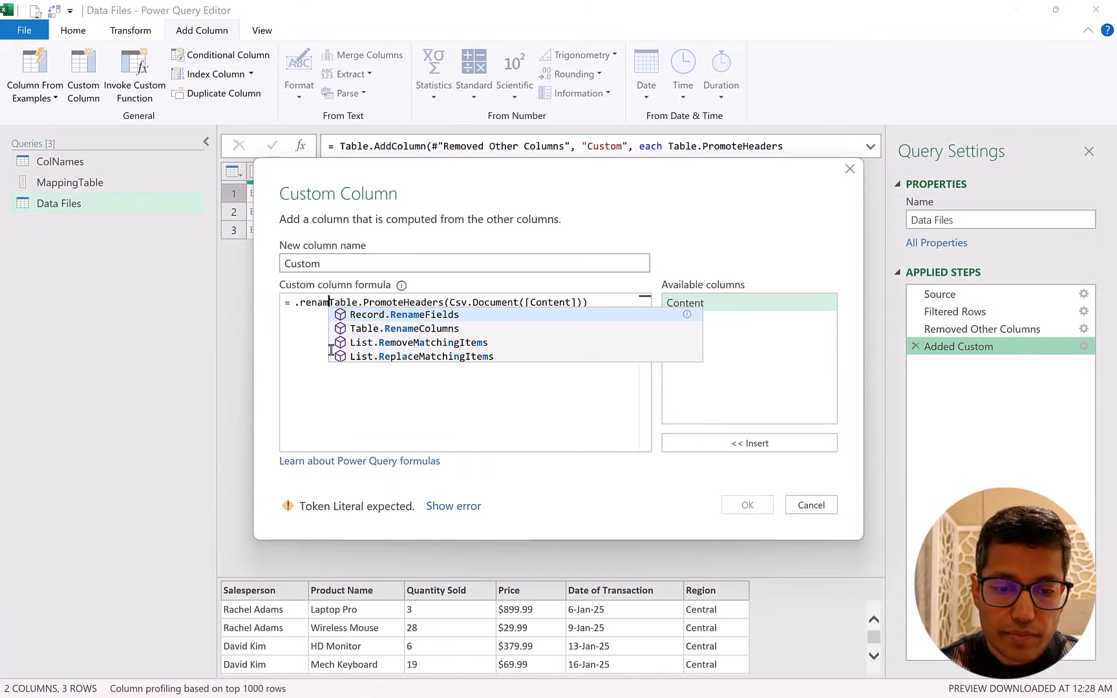
key("Down")
key("Tab")
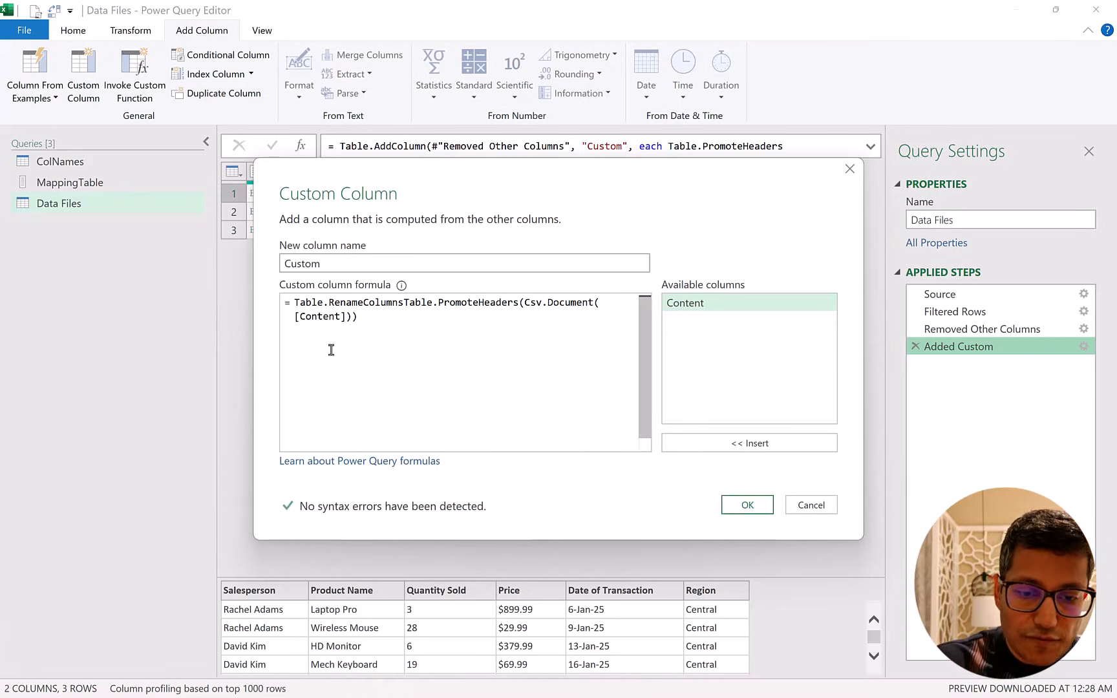
type("(")
left_click(368, 325)
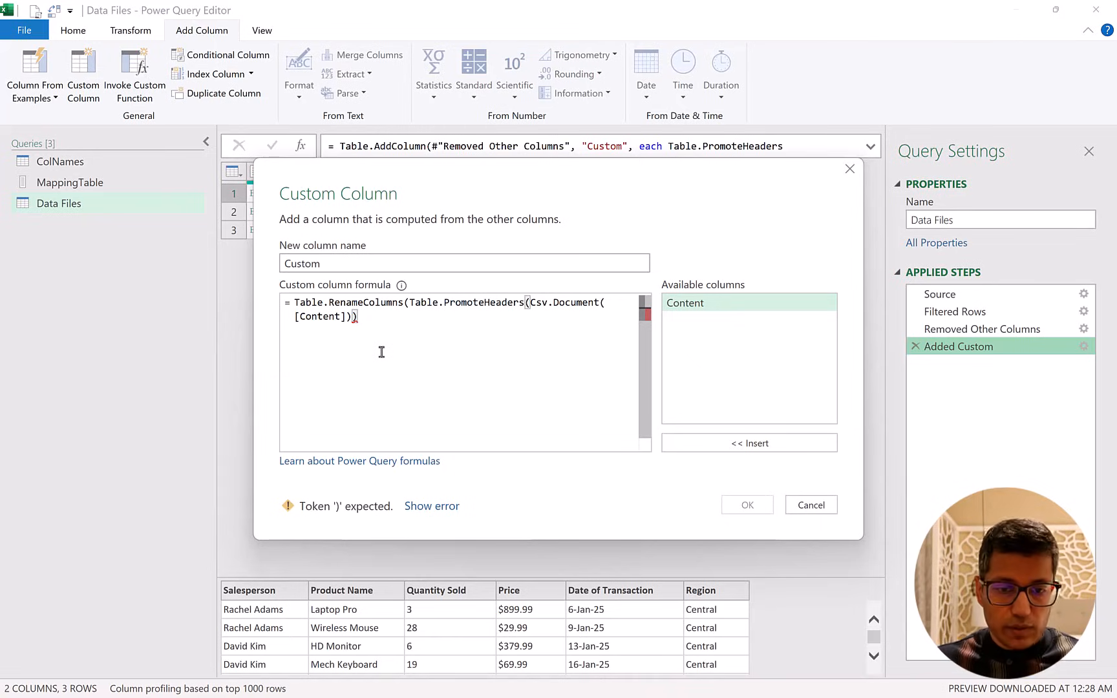
left_click(408, 303)
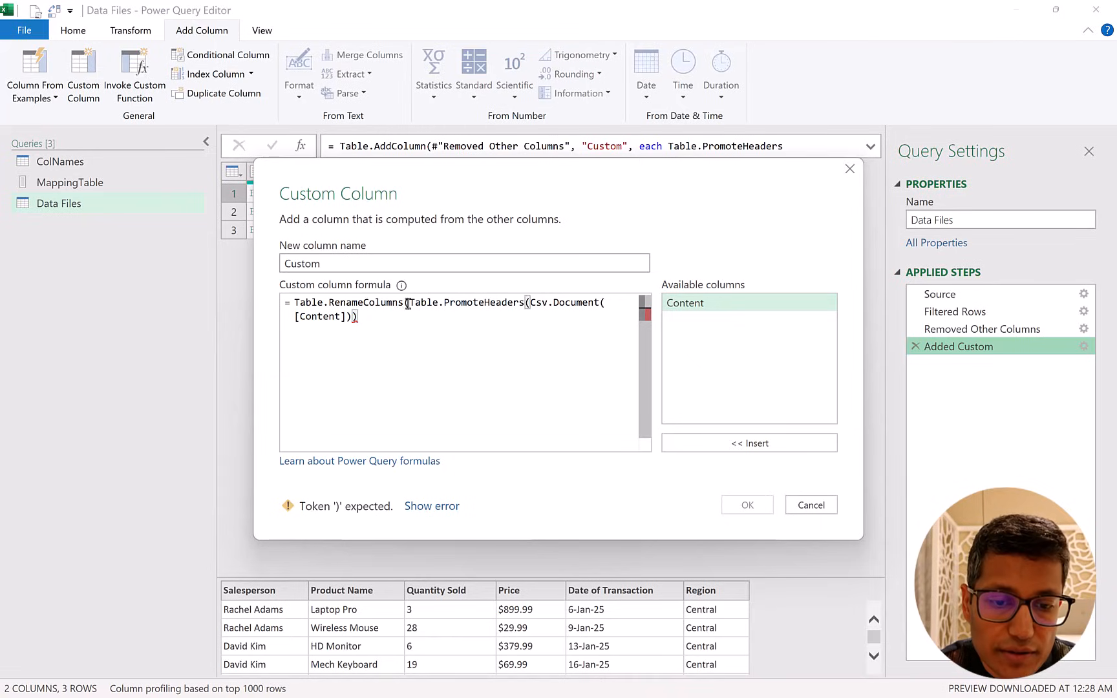
left_click(360, 317, "shift")
left_click(363, 316)
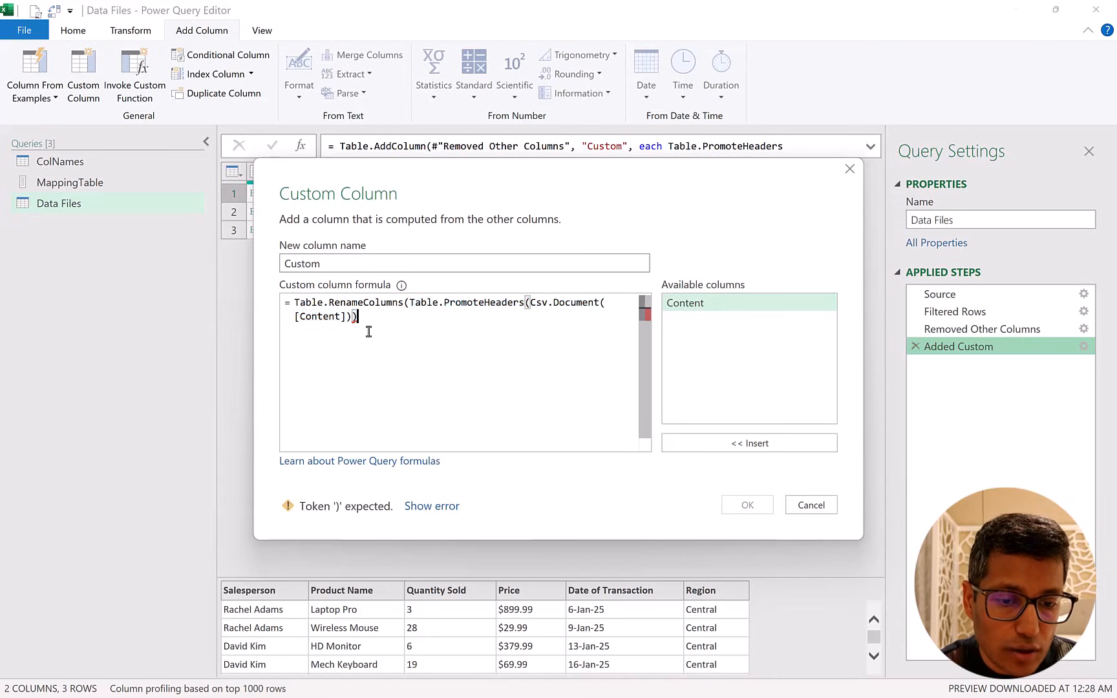
Complete the Table.RenameColumns call with MappingTable as the renames and MissingField.Ignore for missing fields, and apply the formula.
type(",")
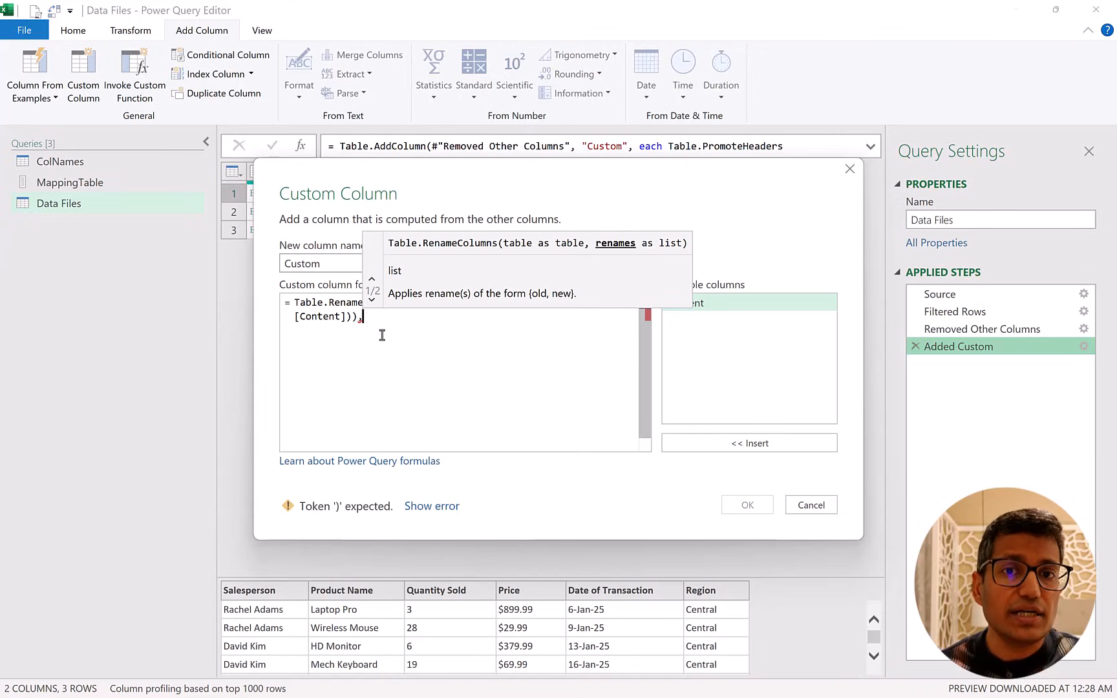
type("Map")
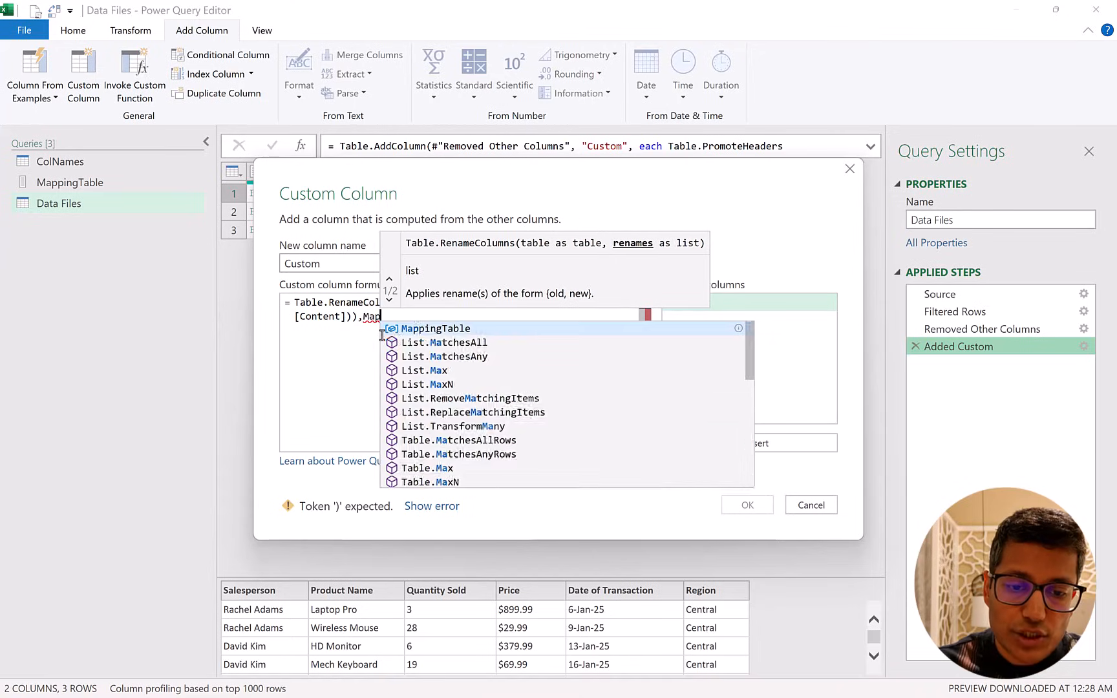
type("pingTable,")
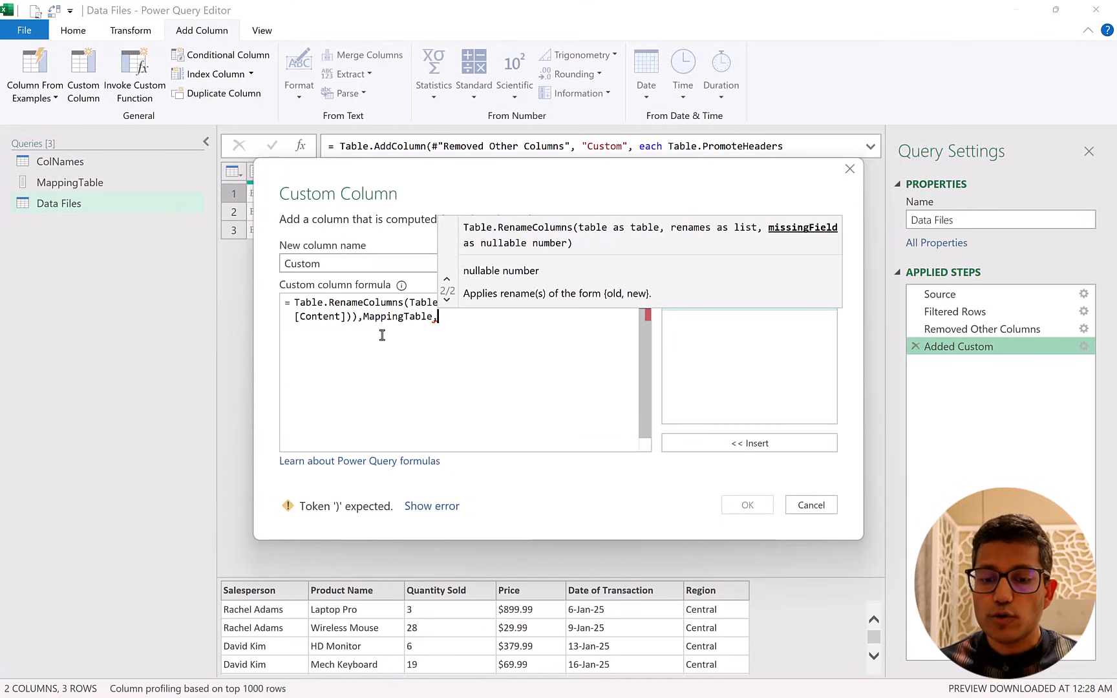
type("miss")
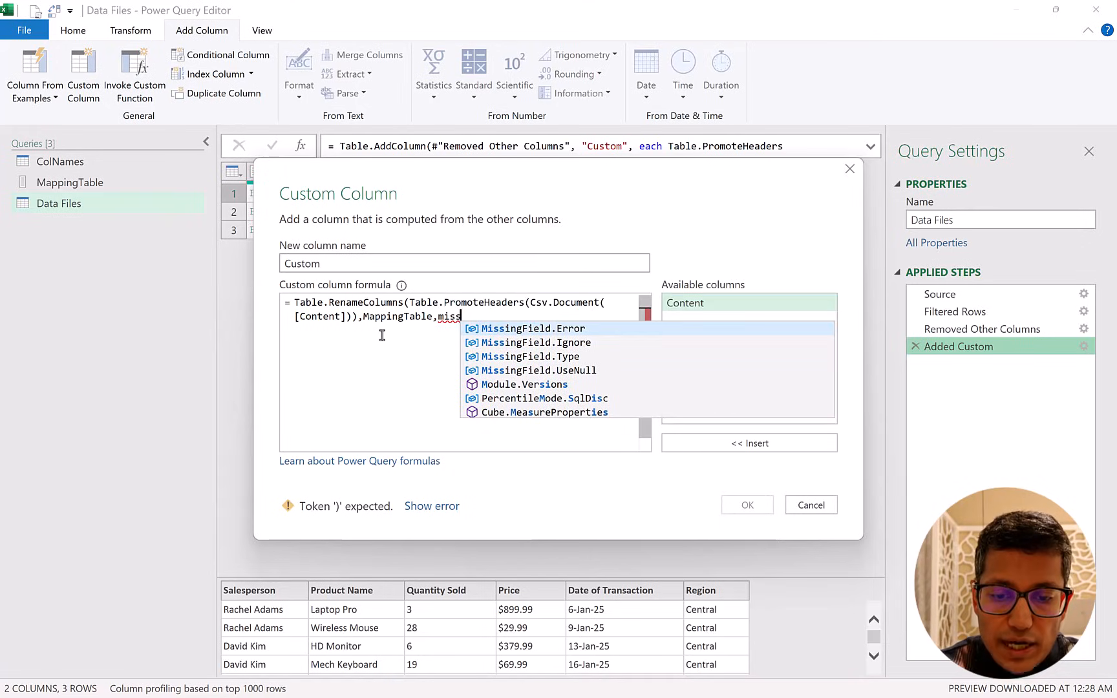
key("Down")
key("Down")
key("Up")
key("Tab")
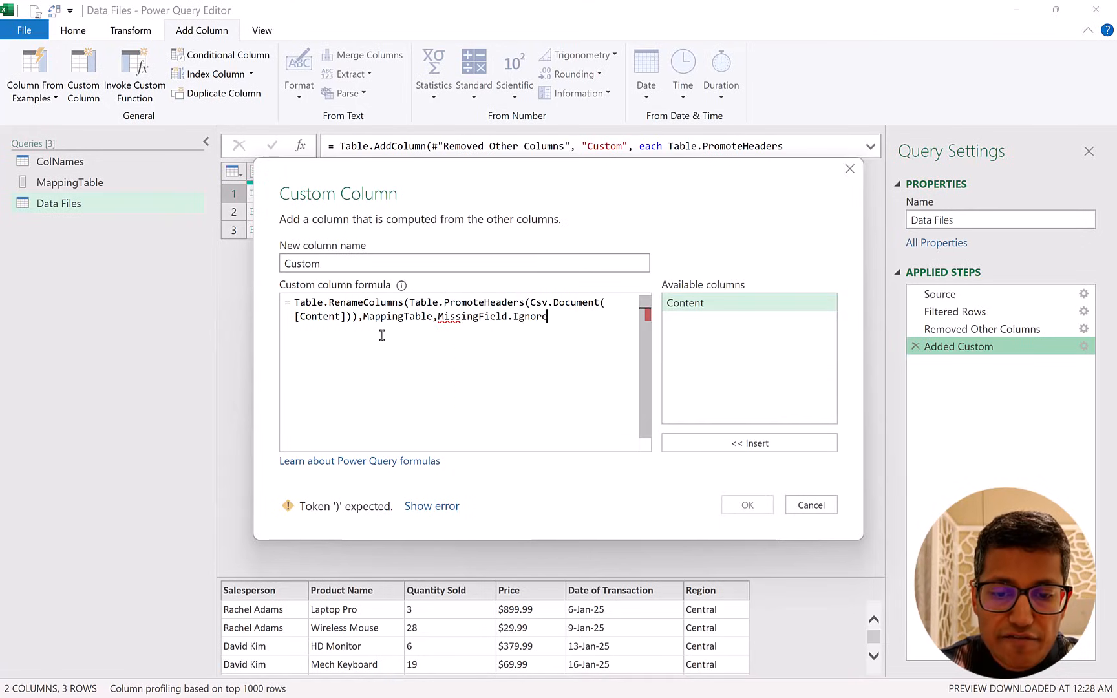
type(")")
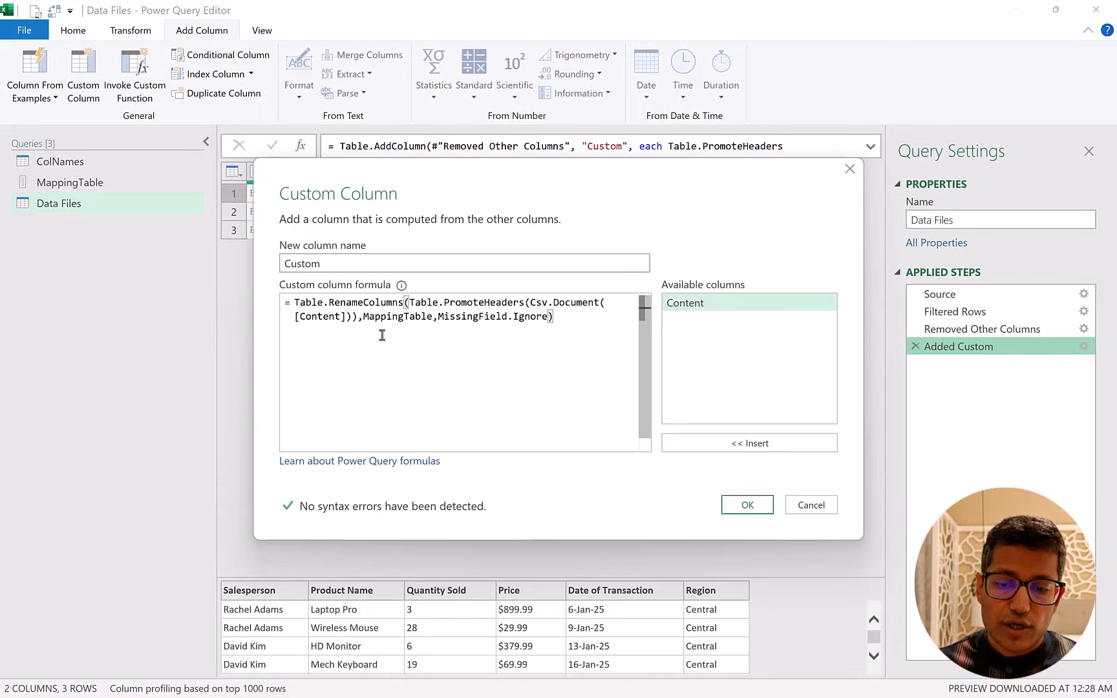
left_click(747, 505)
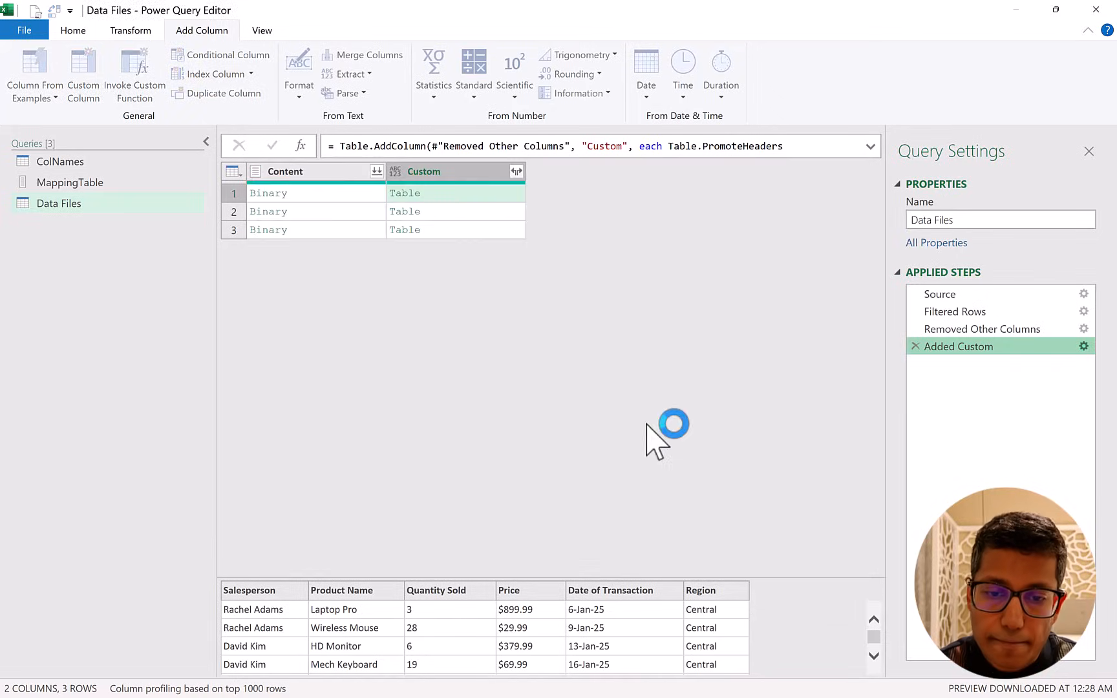
Preview the renamed headers in each row's nested table, and remove the Content column.
left_click(503, 200)
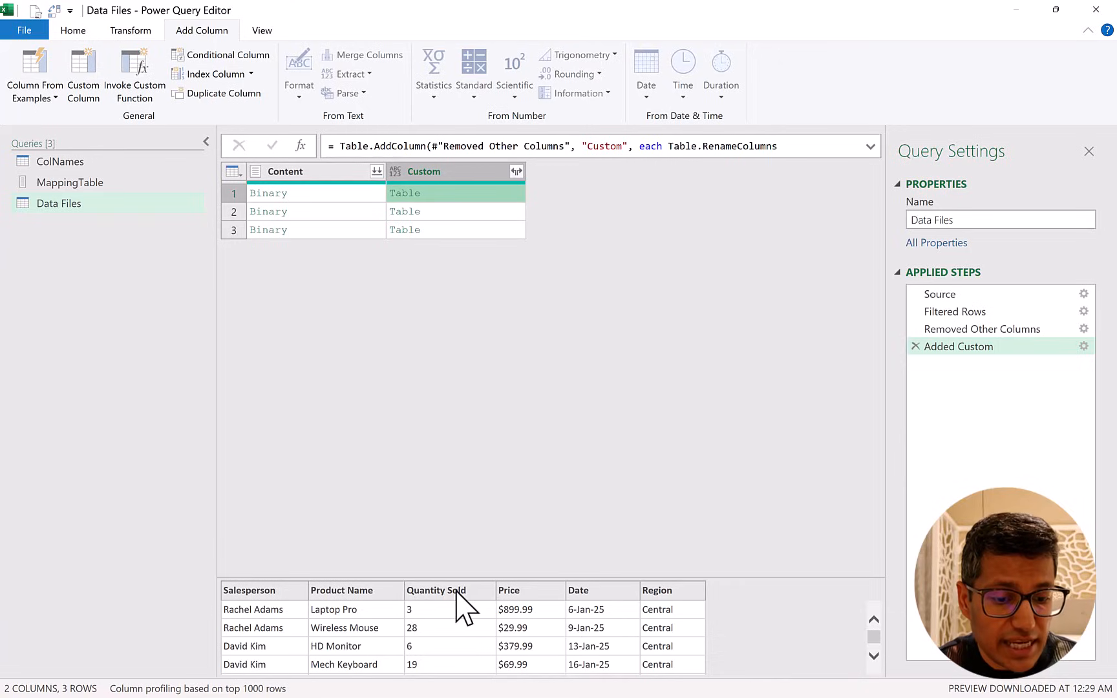
left_click(499, 212)
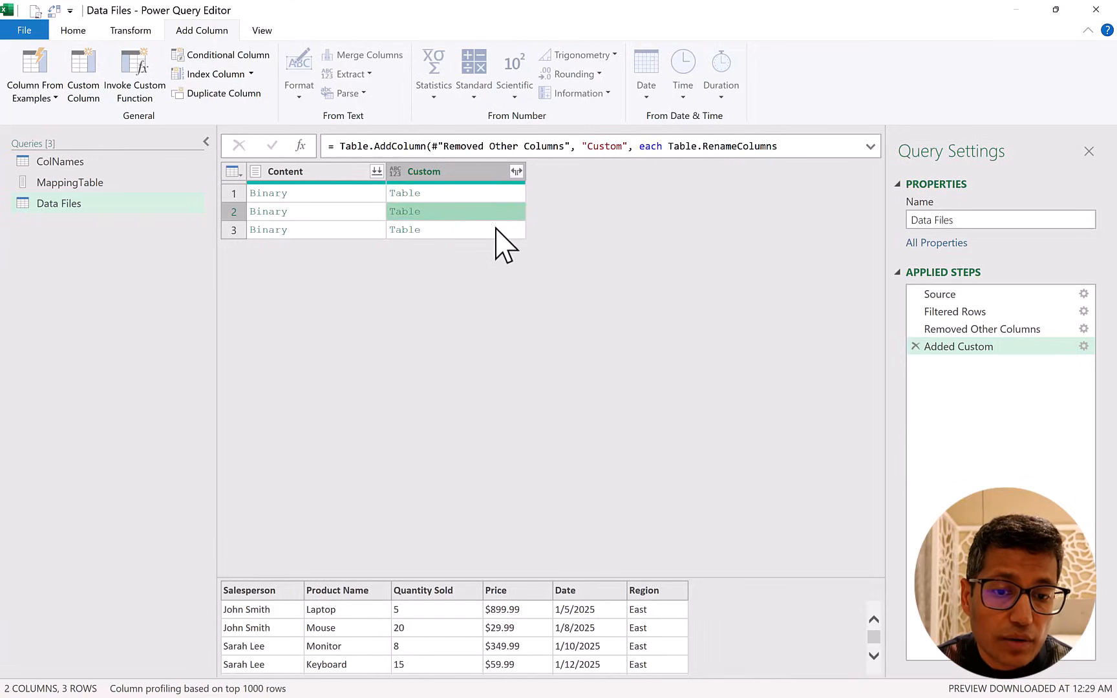
left_click(497, 230)
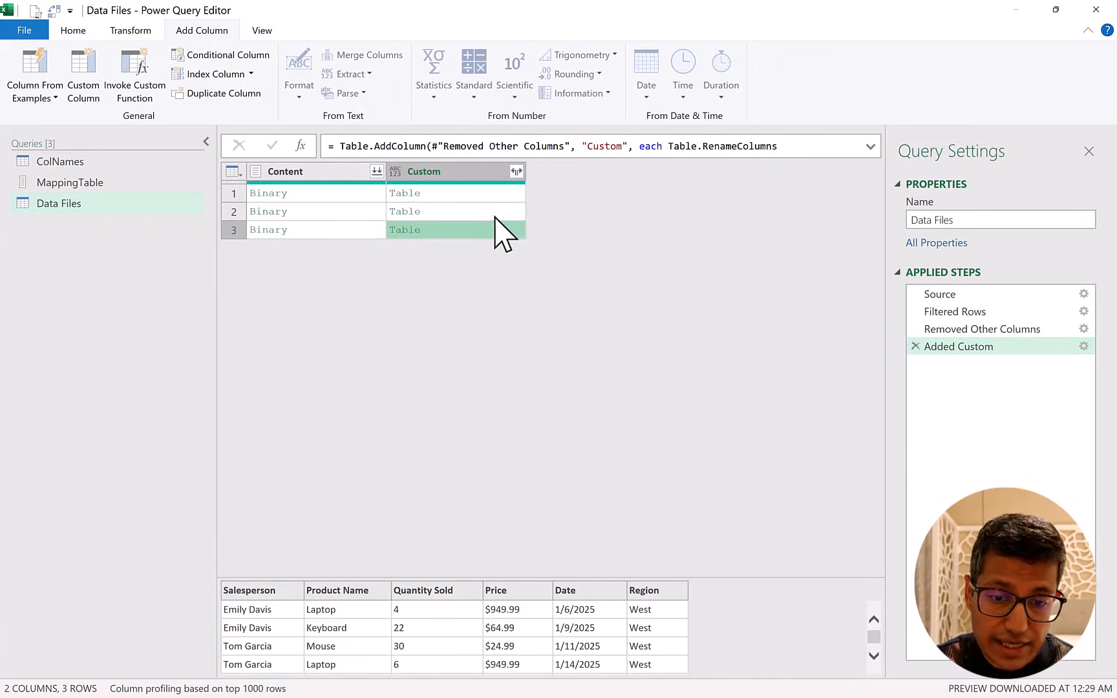
left_click(495, 211)
left_click(494, 194)
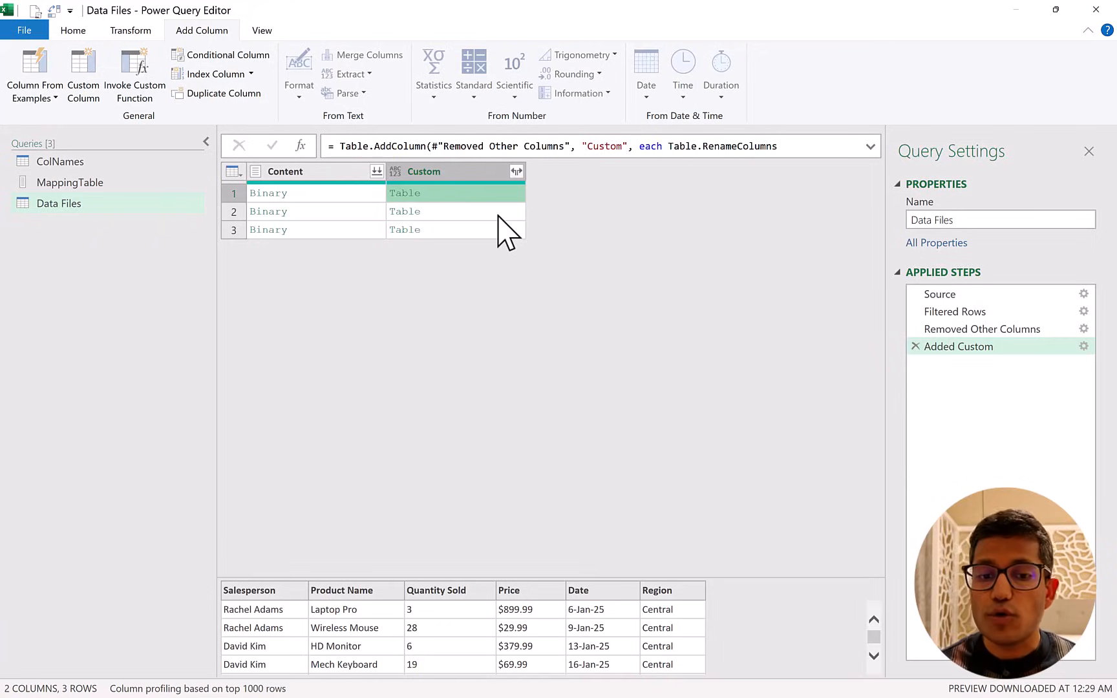
right_click(336, 170)
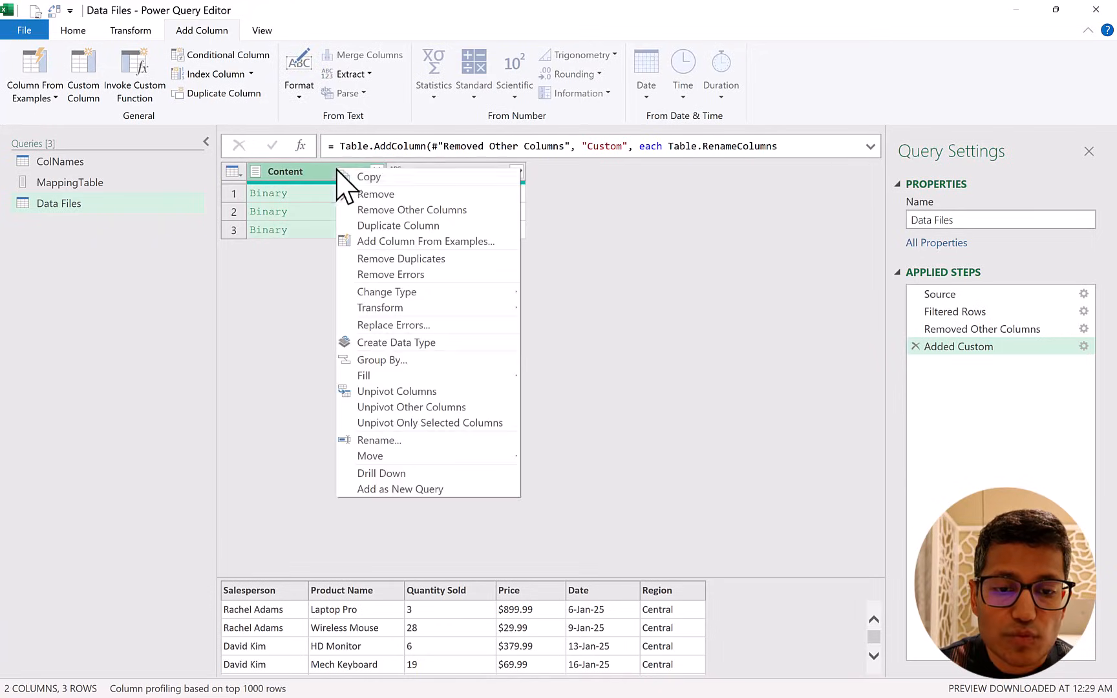
left_click(374, 194)
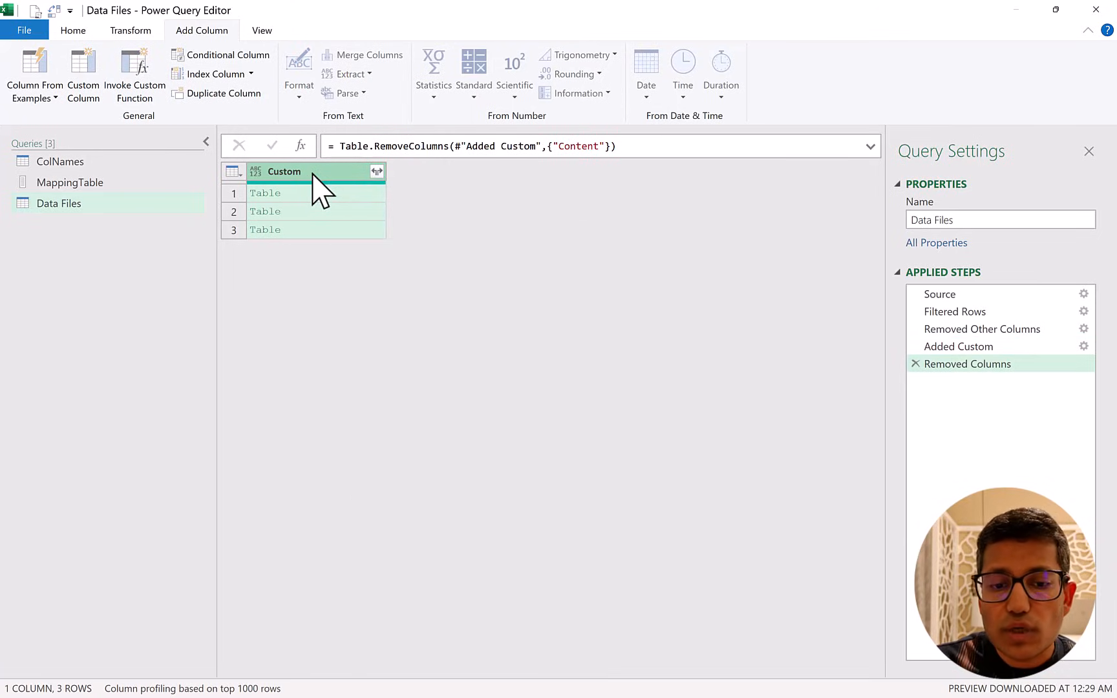
Drill down into the Custom column and wrap its list reference in Table.Combine() to append the nested tables.
right_click(313, 173)
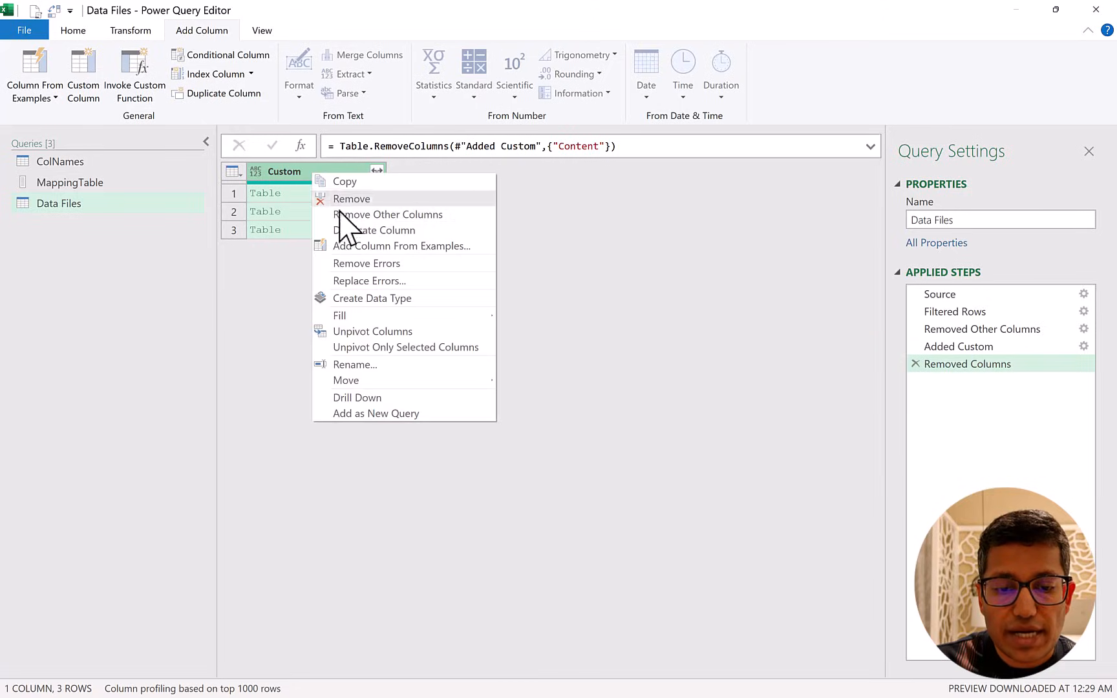
left_click(377, 399)
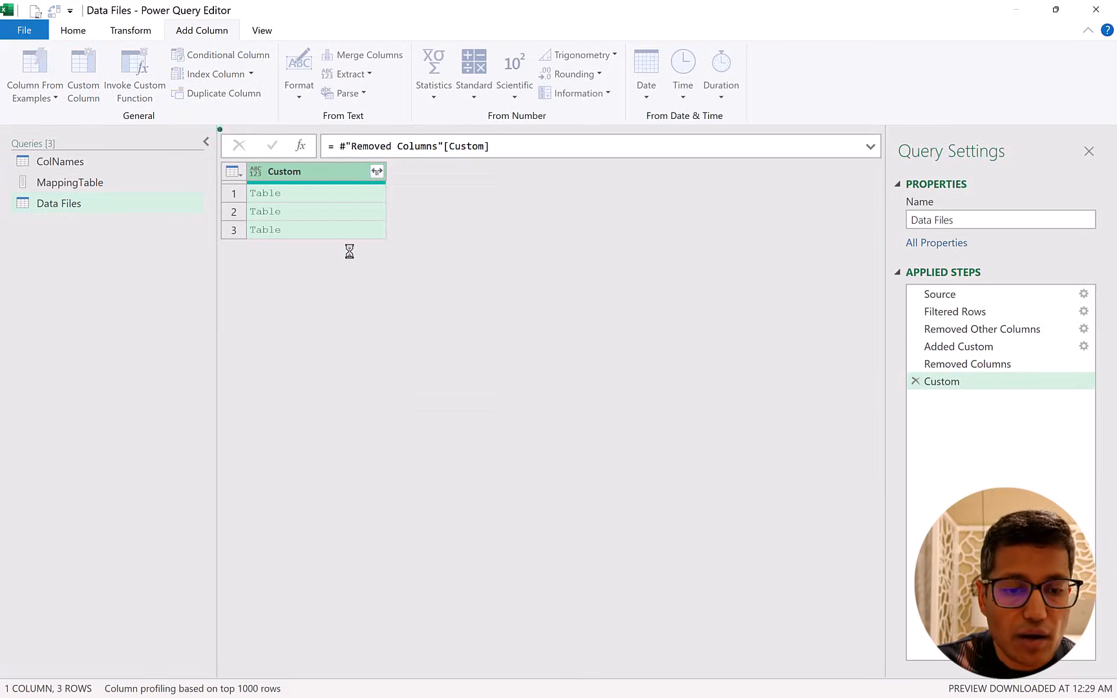
left_click(338, 147)
type("Table")
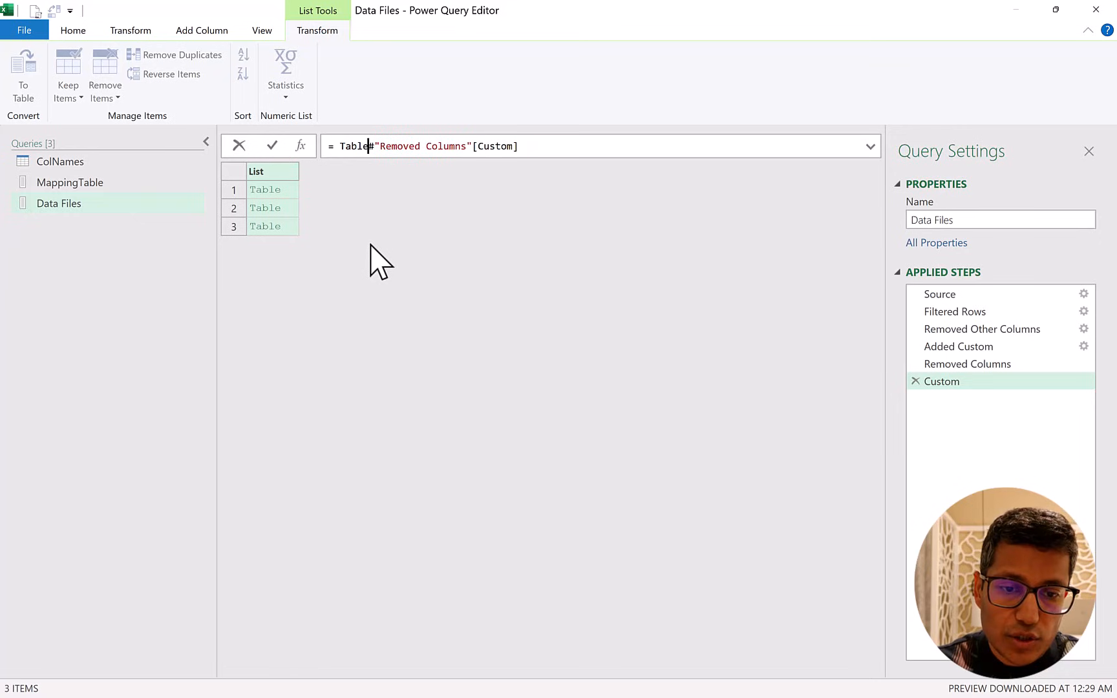
type(".Cmbin")
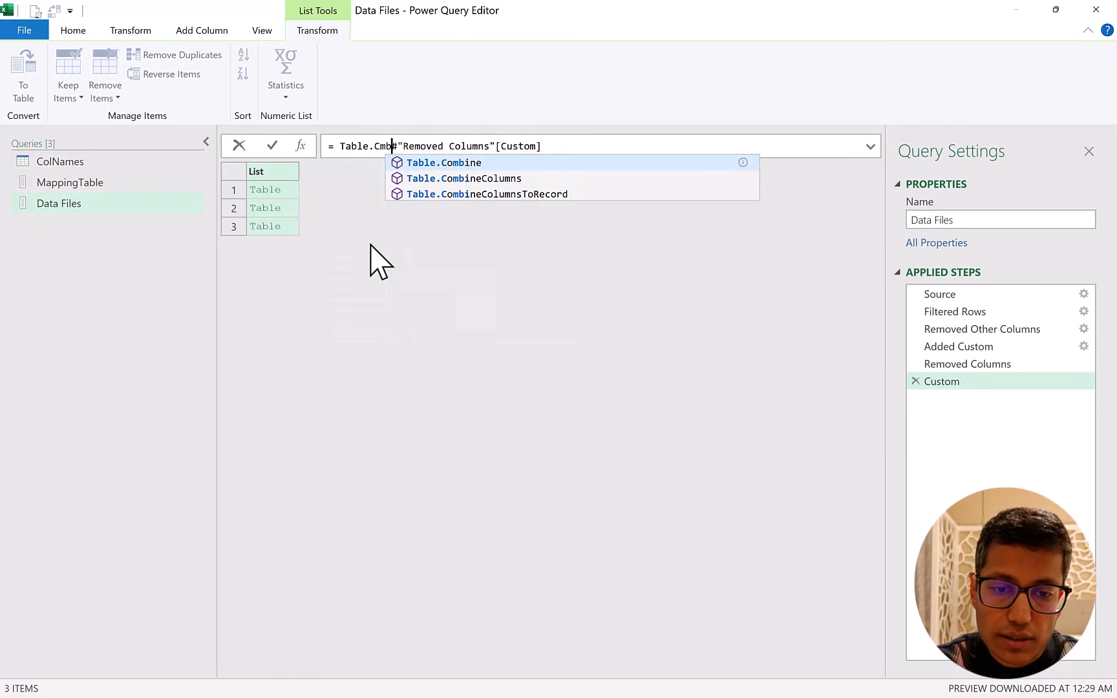
key("BackSpace")
key("BackSpace")
key("BackSpace")
key("BackSpace")
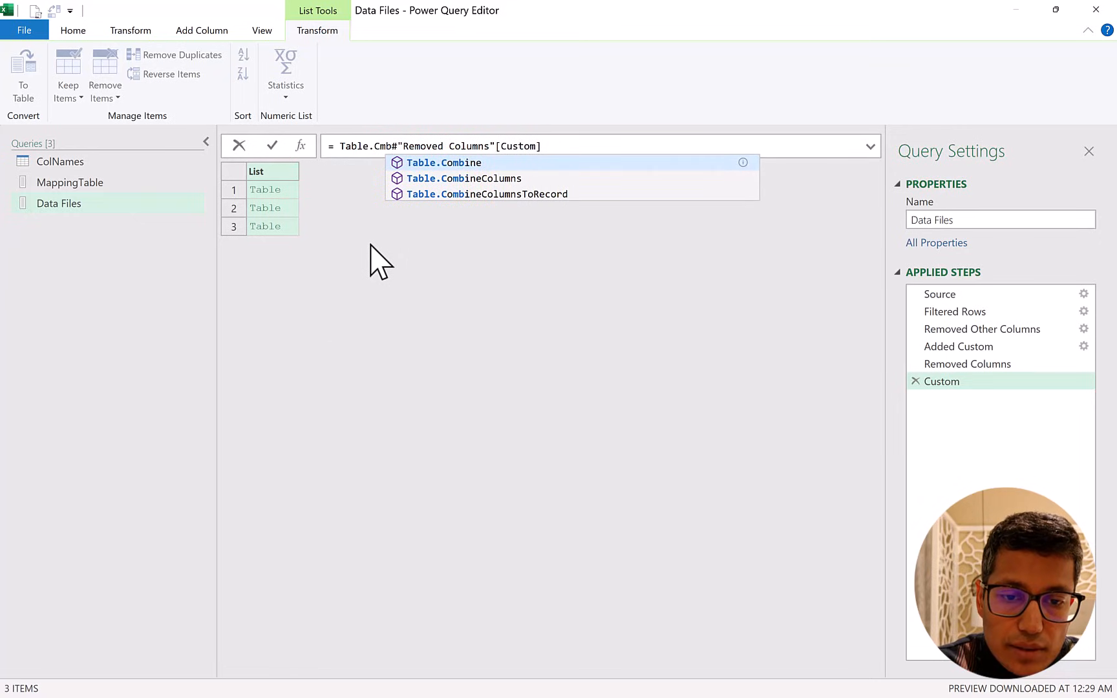
type("ombine(")
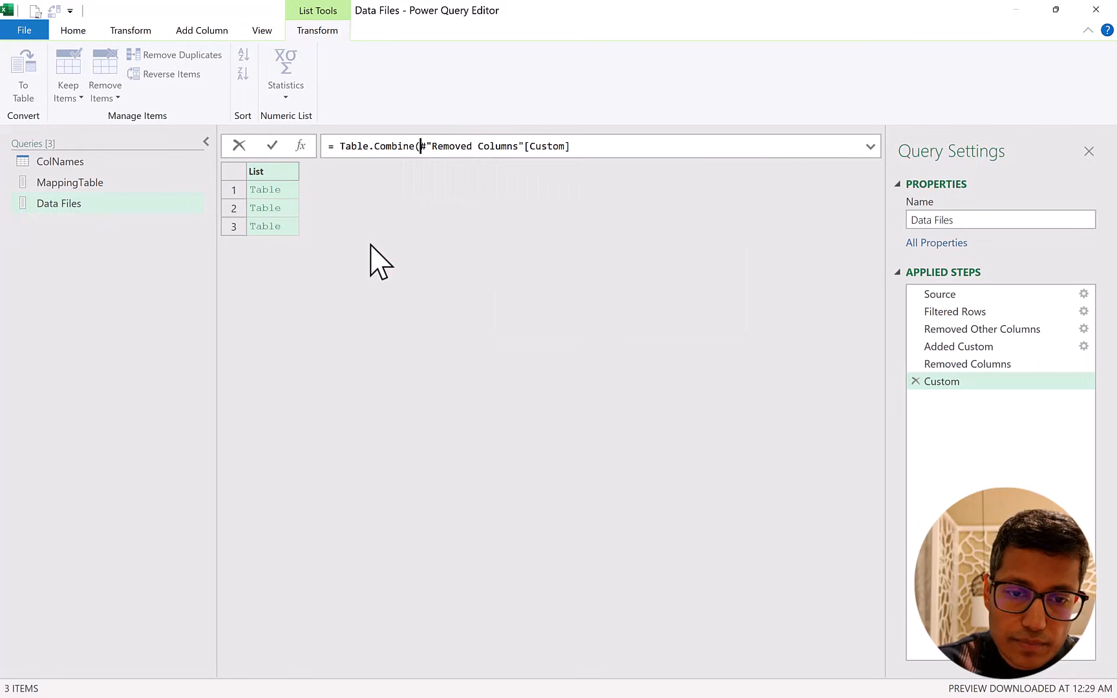
key("ctrl+Right")
key("ctrl+Right")
key("ctrl+Right")
key("ctrl+Right")
key("ctrl+Right")
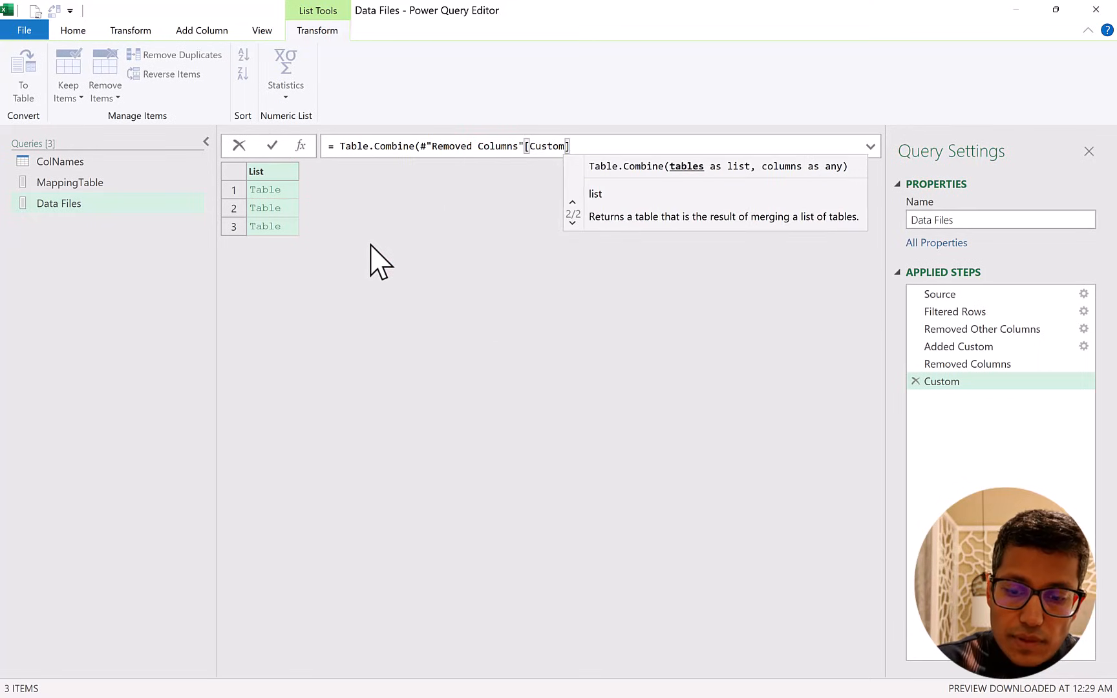
key("shift+Return")
key("Return")
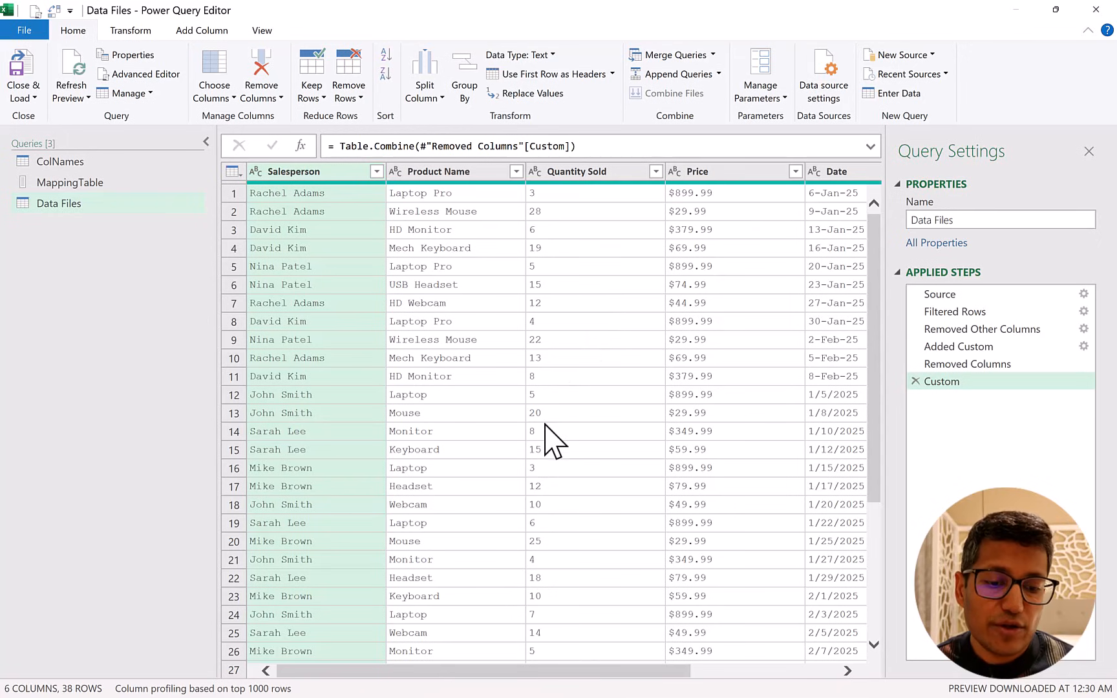
Close and load the combined Data Files query to the workbook and look through the loaded rows.
scroll(545, 425, "down", 4)
scroll(545, 424, "up", 4)
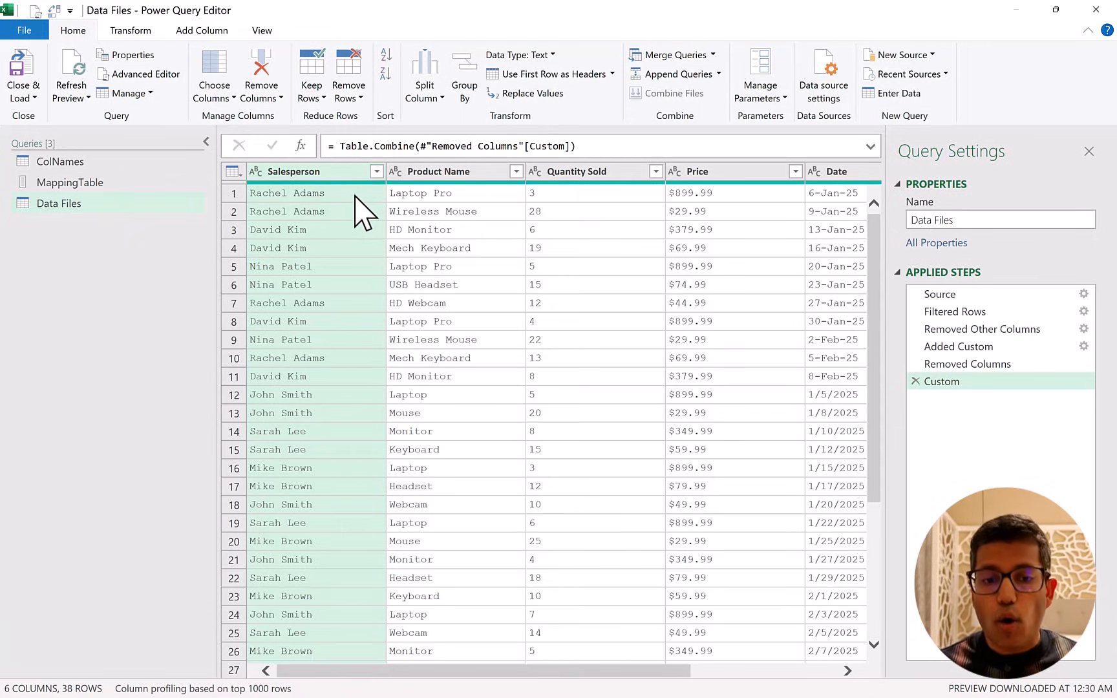
left_click(20, 81)
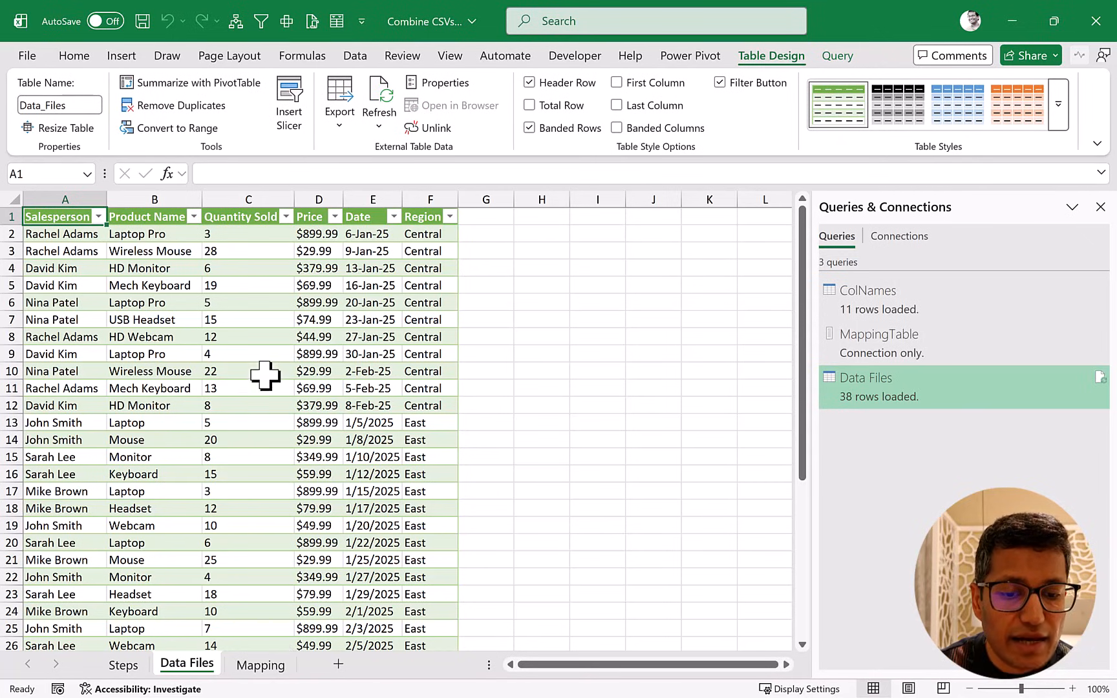
scroll(265, 375, "down", 10)
scroll(265, 375, "up", 10)
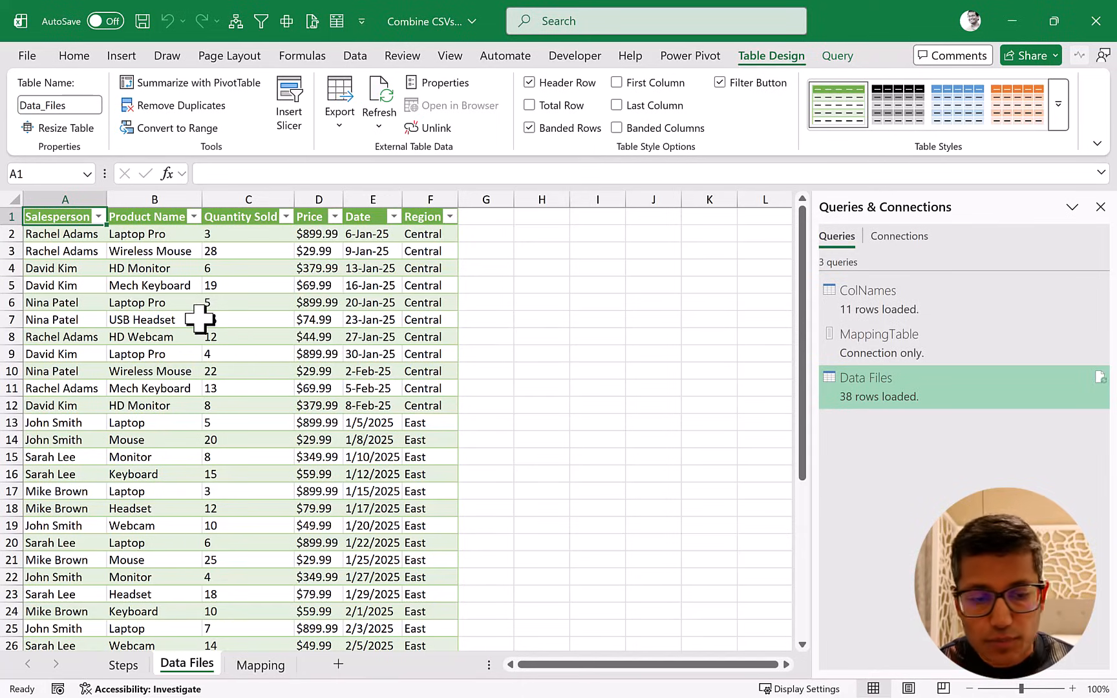
scroll(207, 320, "down", 3)
scroll(207, 321, "up", 2)
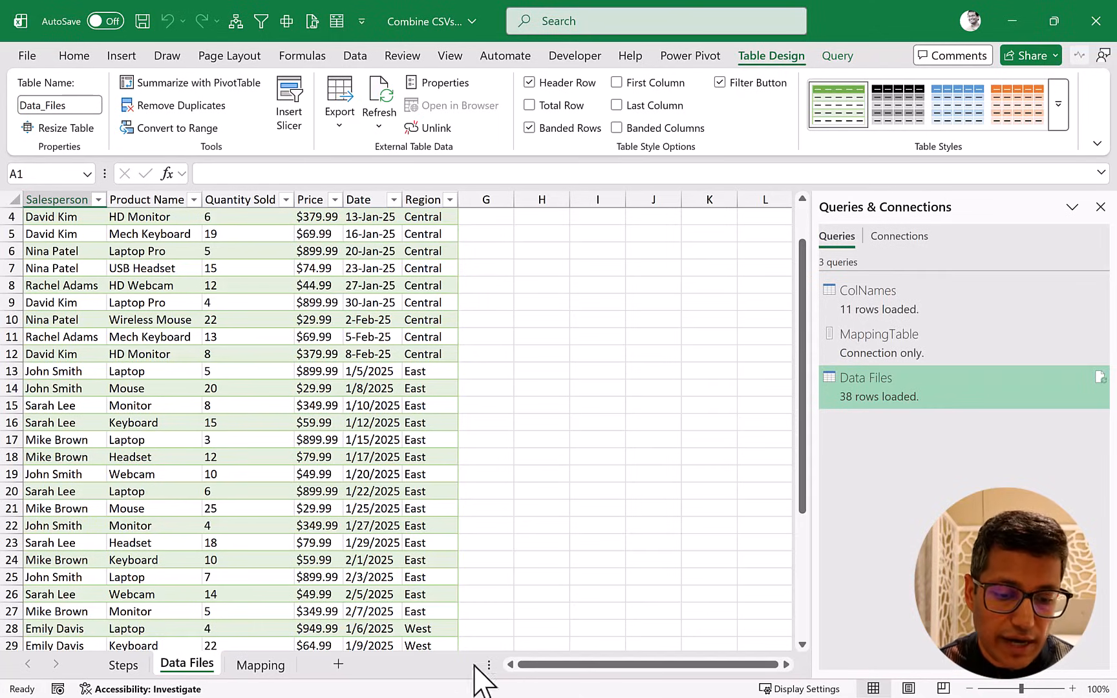
Switch to File Explorer, move North.csv from Downloads into the Data Files folder, and return to Excel.
key("alt+Tab")
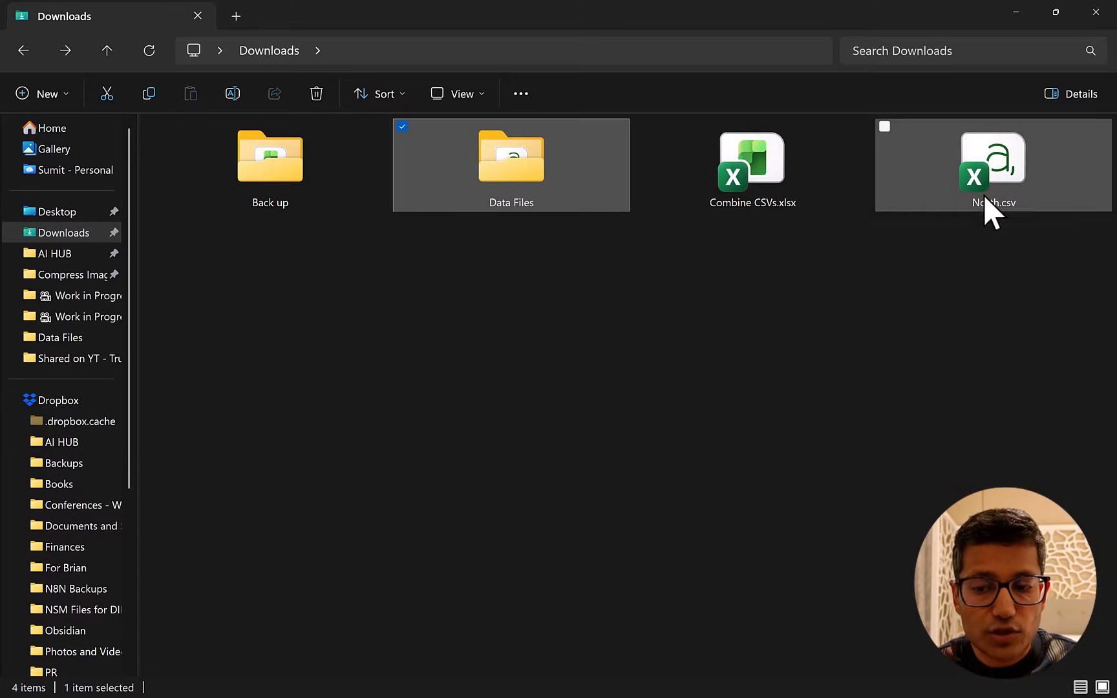
left_click_drag(983, 195, 517, 219)
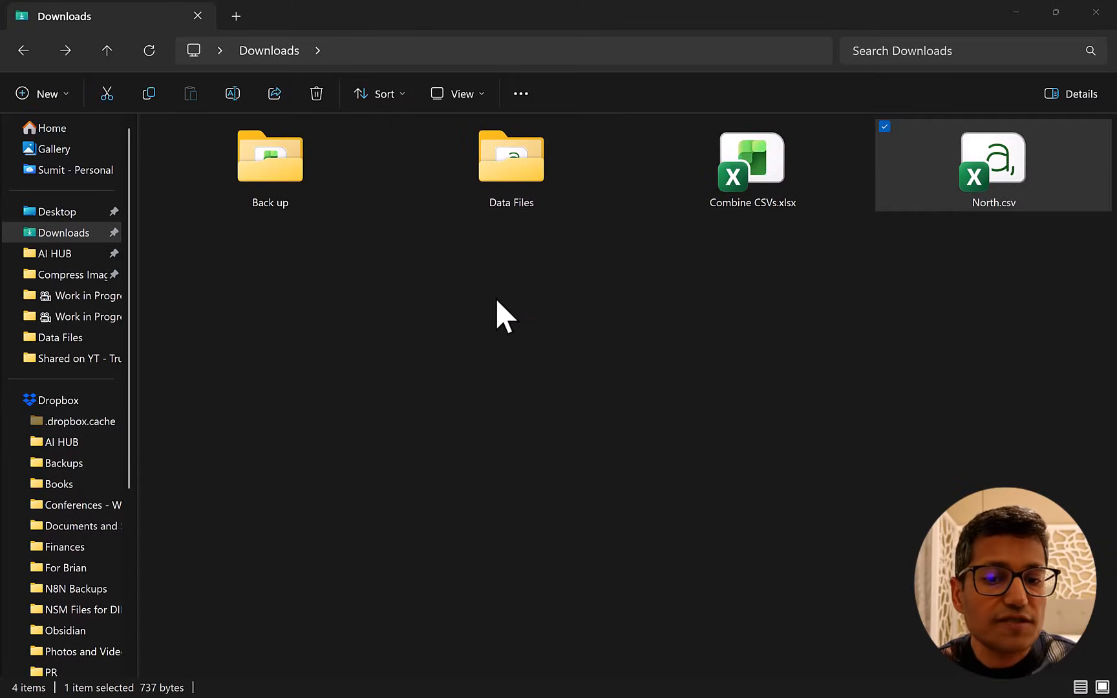
key("alt+Tab")
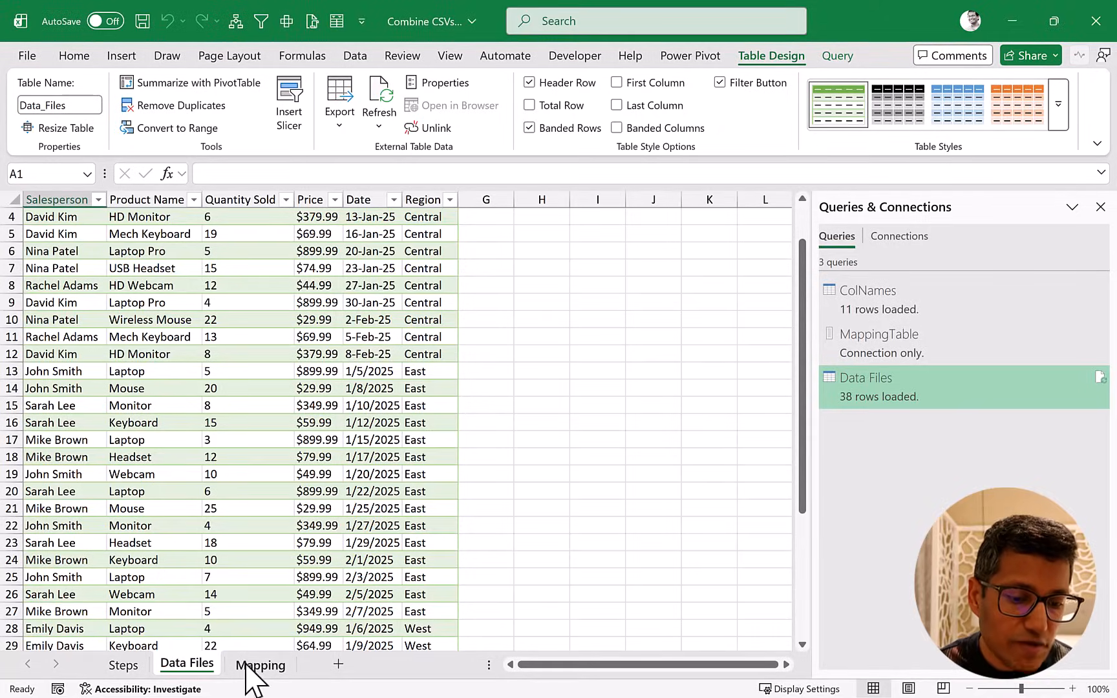
Refresh the ColNames table on the Mapping sheet to pick up the headers of the added file.
key("ctrl+Page_Down")
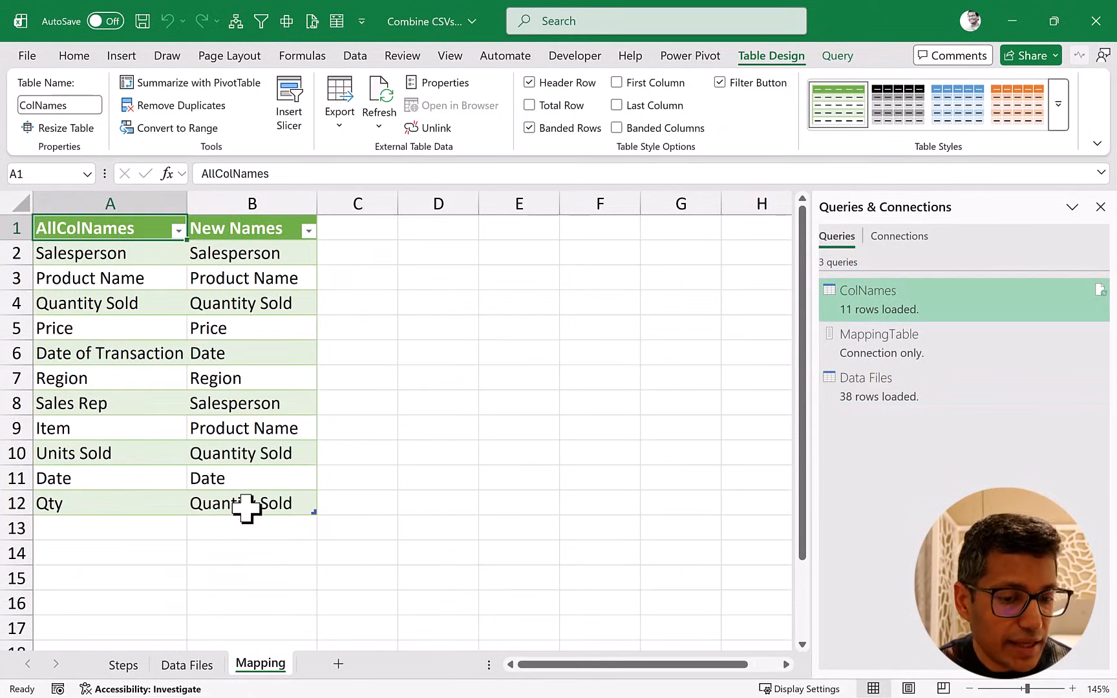
left_click(167, 279)
right_click(167, 279)
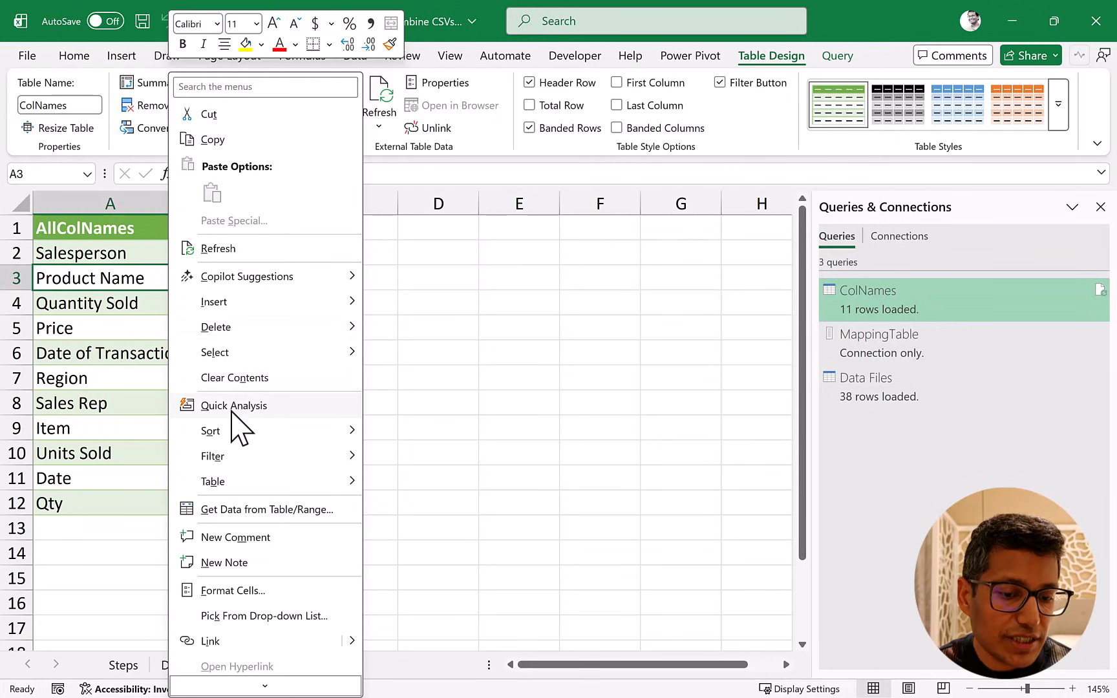
left_click(233, 251)
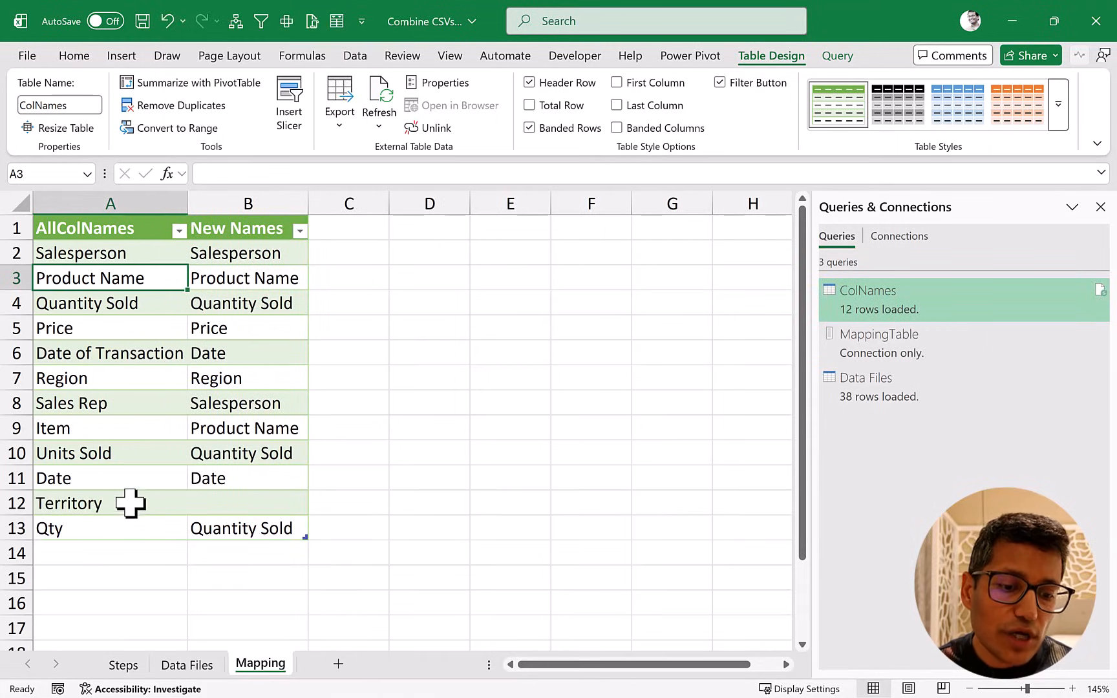
Examine the Territory row in the mapping table and compare it with the Region row.
left_click(183, 502)
left_click_drag(183, 501, 220, 504)
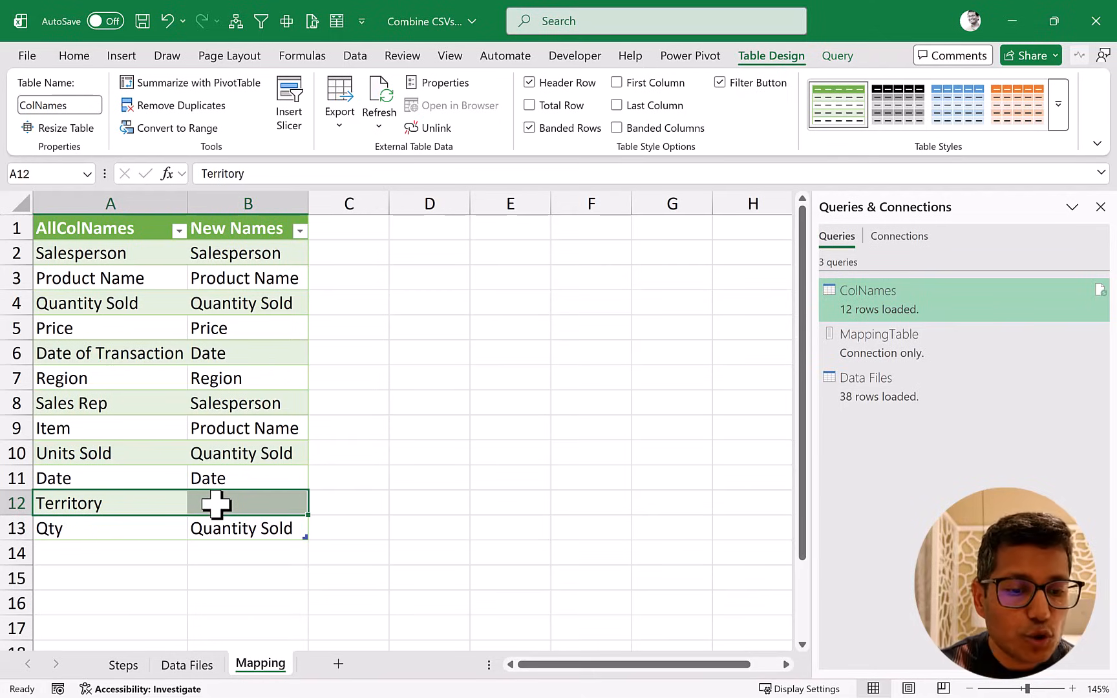
left_click(229, 506)
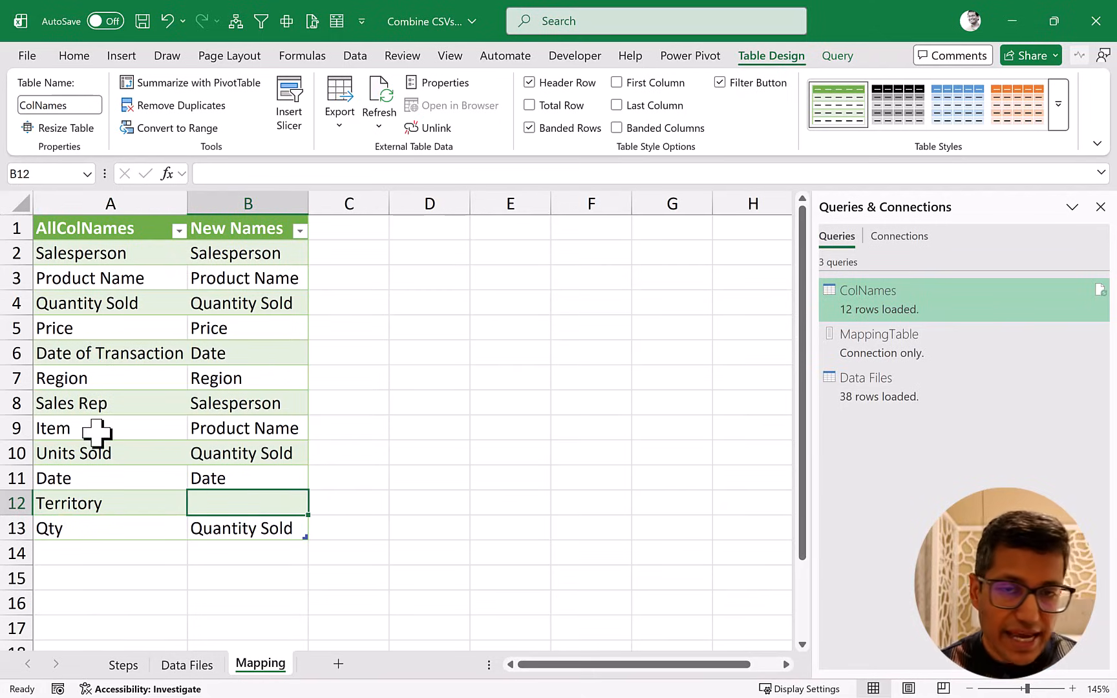
left_click(104, 503)
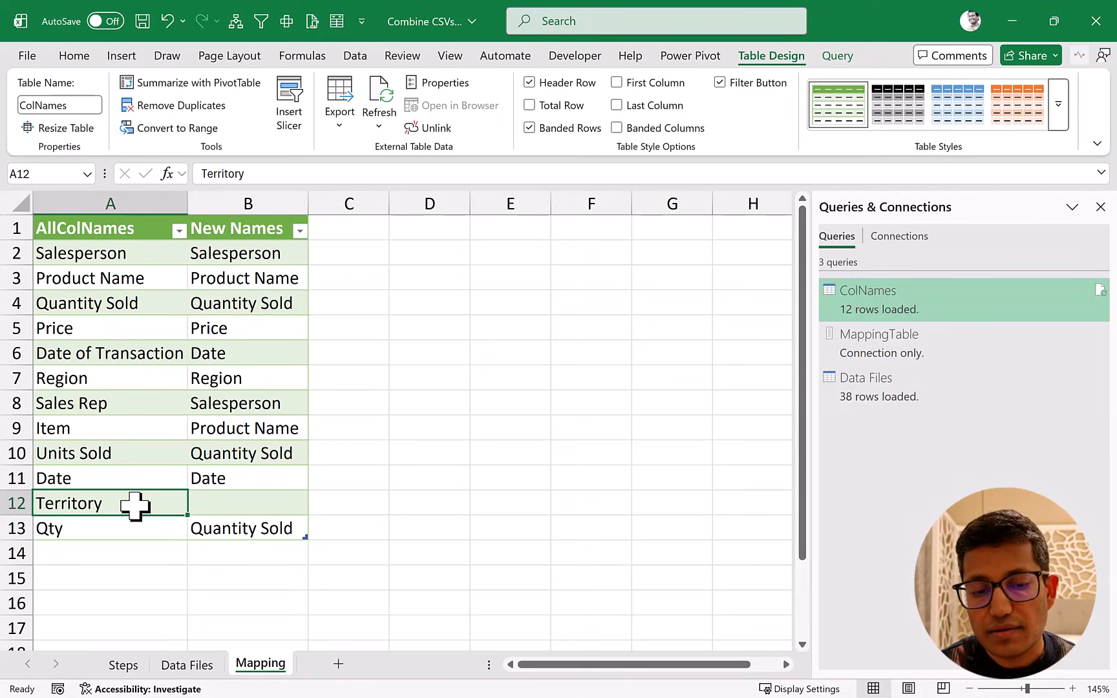
left_click(219, 504)
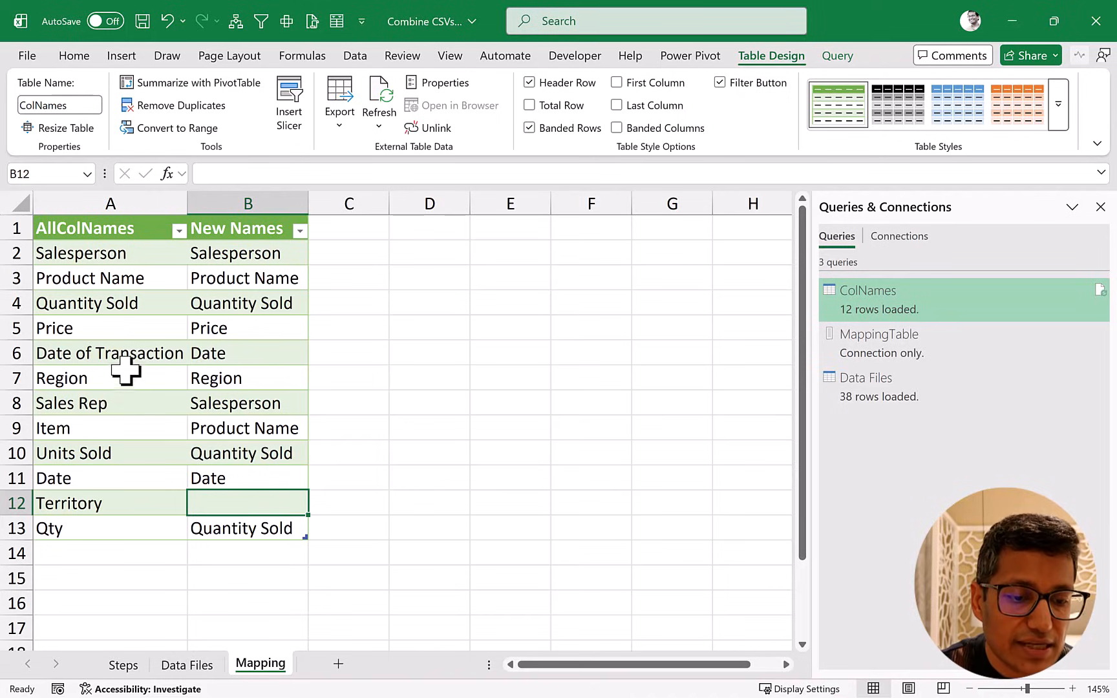
left_click_drag(139, 379, 213, 380)
left_click_drag(145, 505, 209, 503)
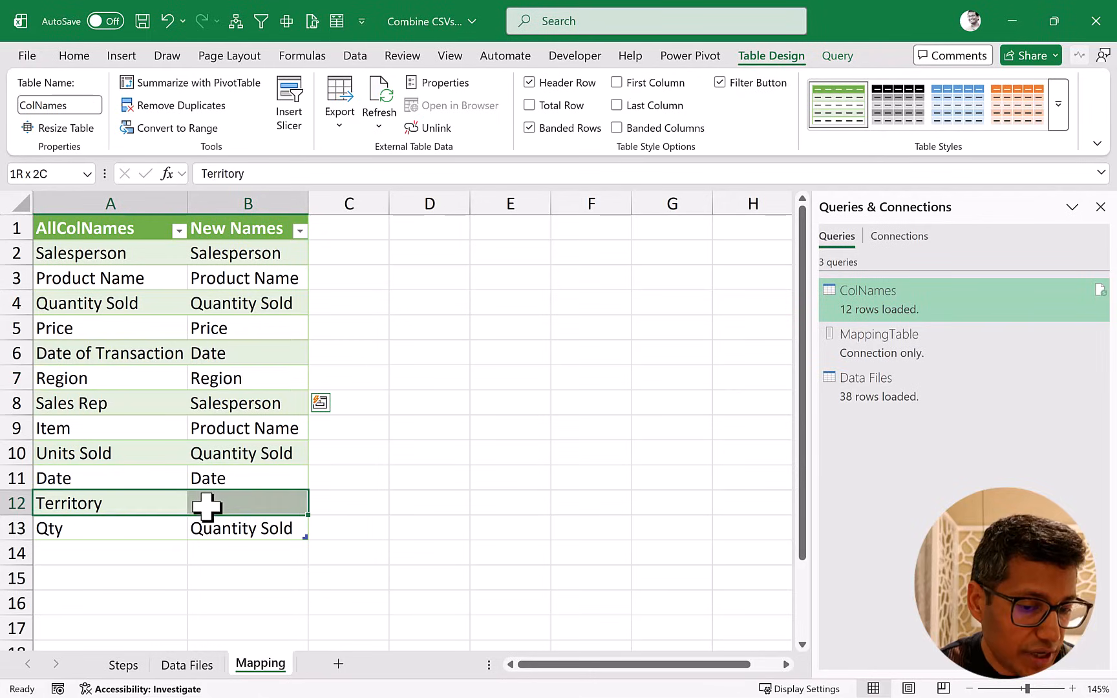
left_click(215, 379)
key("ctrl+c")
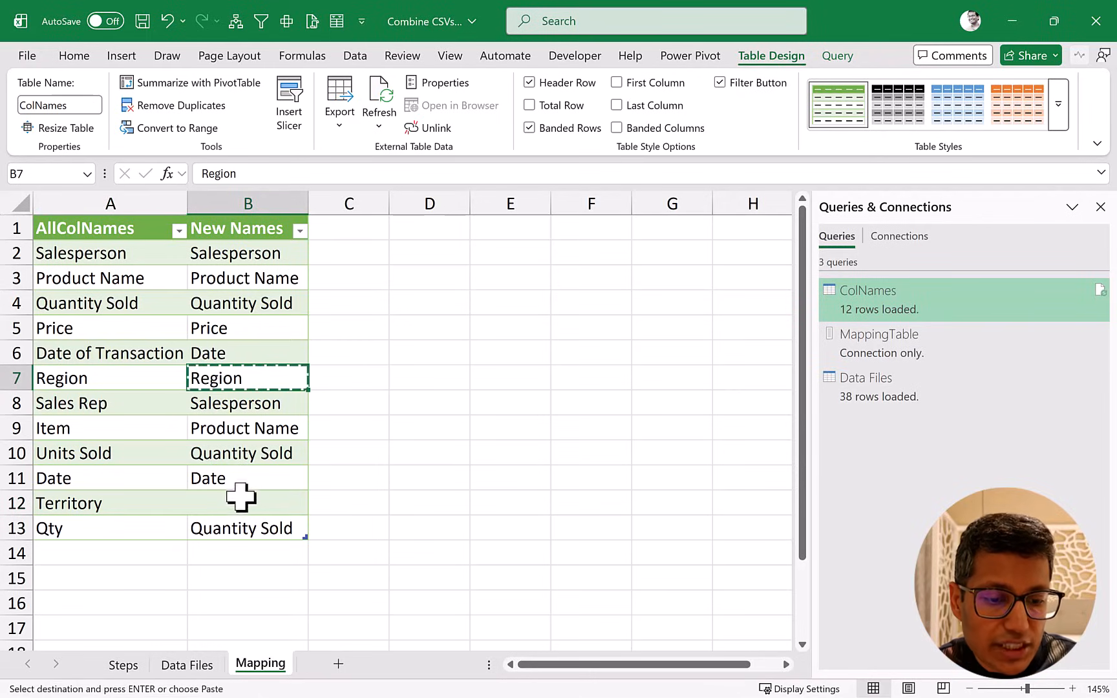
left_click(236, 507)
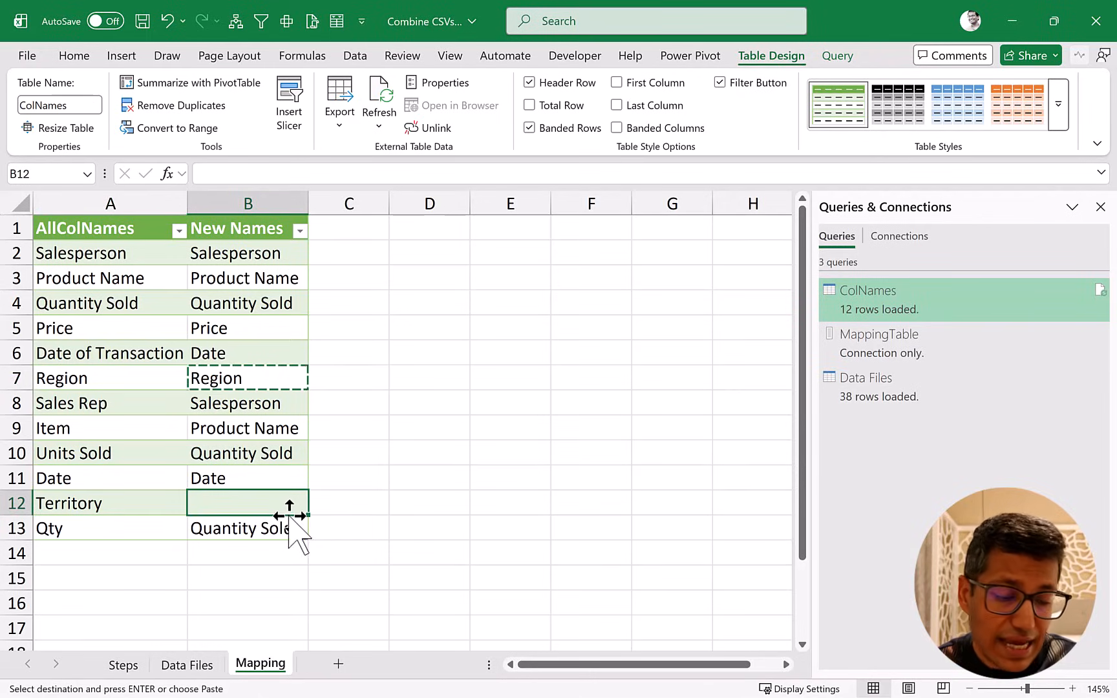
key("Escape")
Try to refresh the combined table on the Data Files sheet with Territory's new name left blank.
left_click(186, 666)
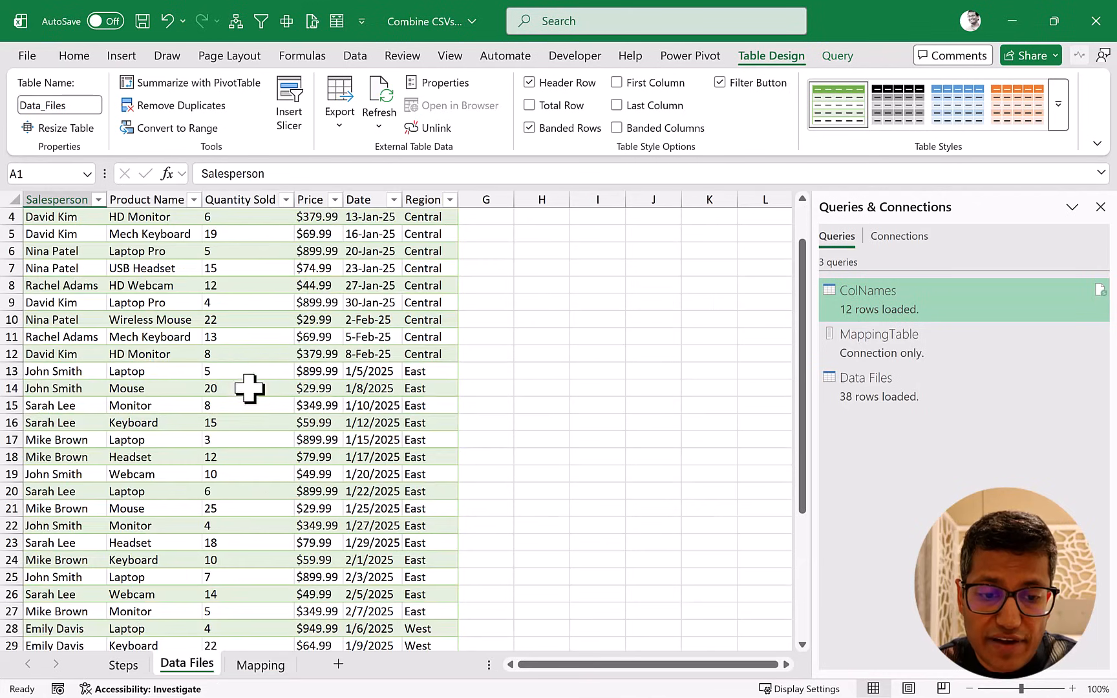
left_click(244, 337)
right_click(243, 337)
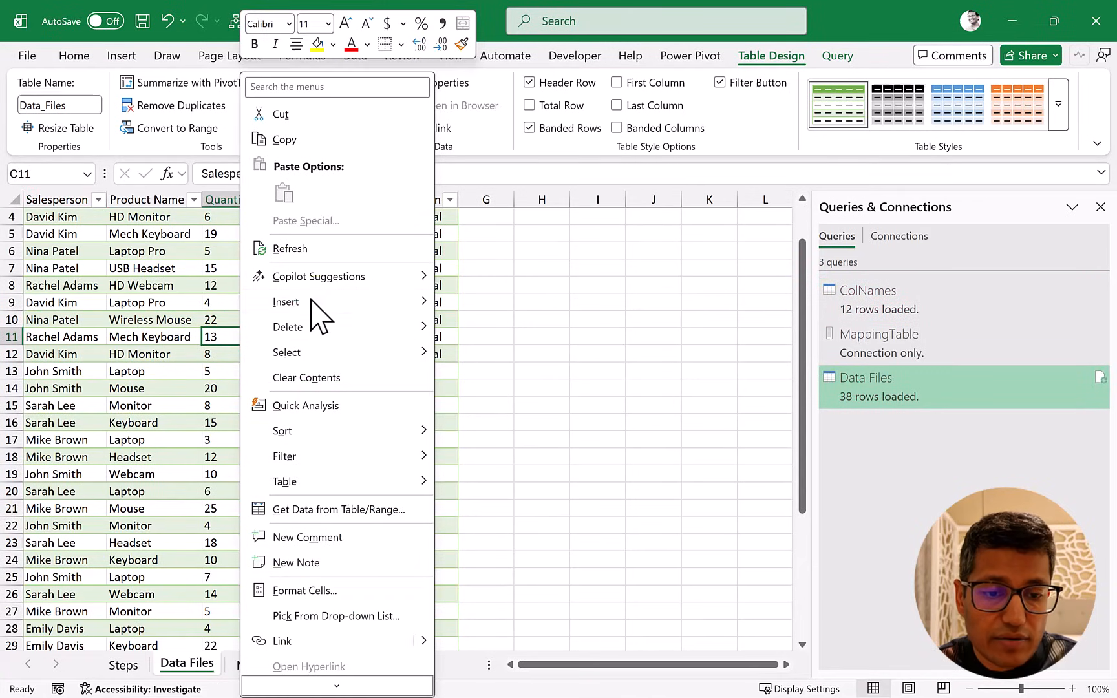
left_click(320, 251)
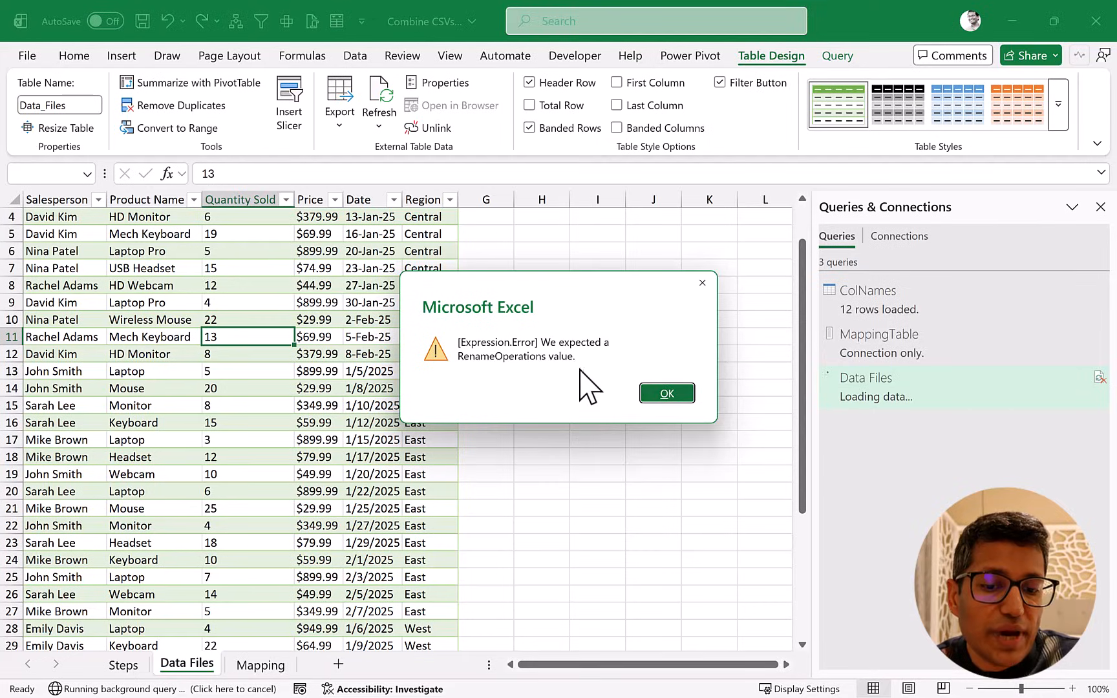
left_click(667, 393)
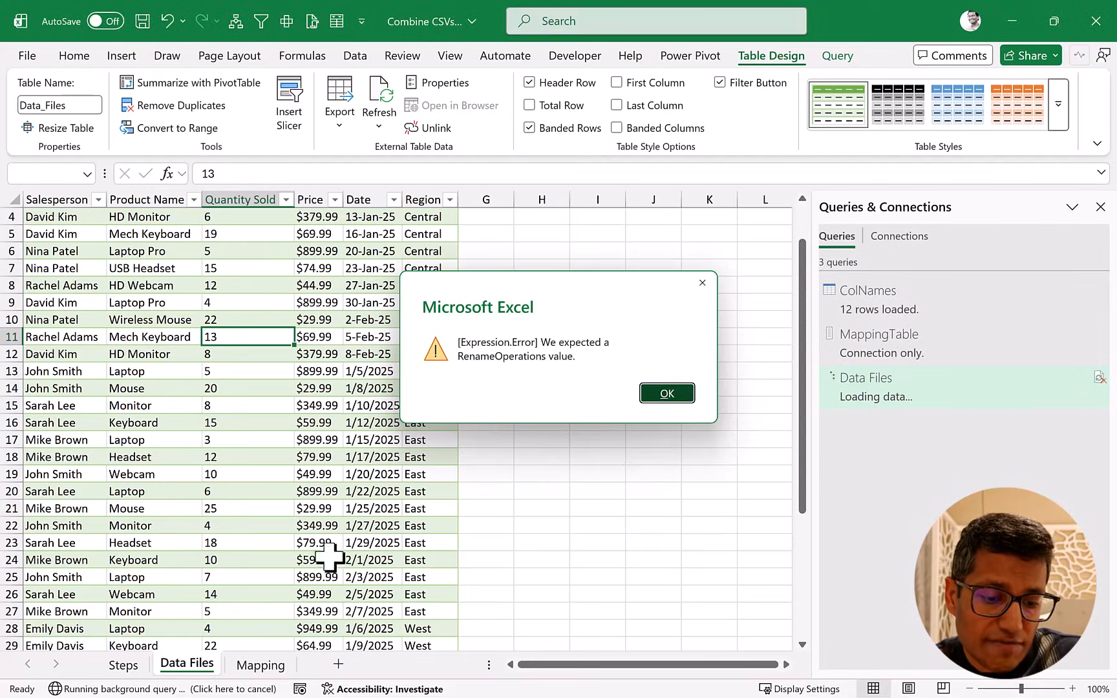
Enter Region as the new name for Territory in cell B12 of the Mapping sheet.
left_click(259, 664)
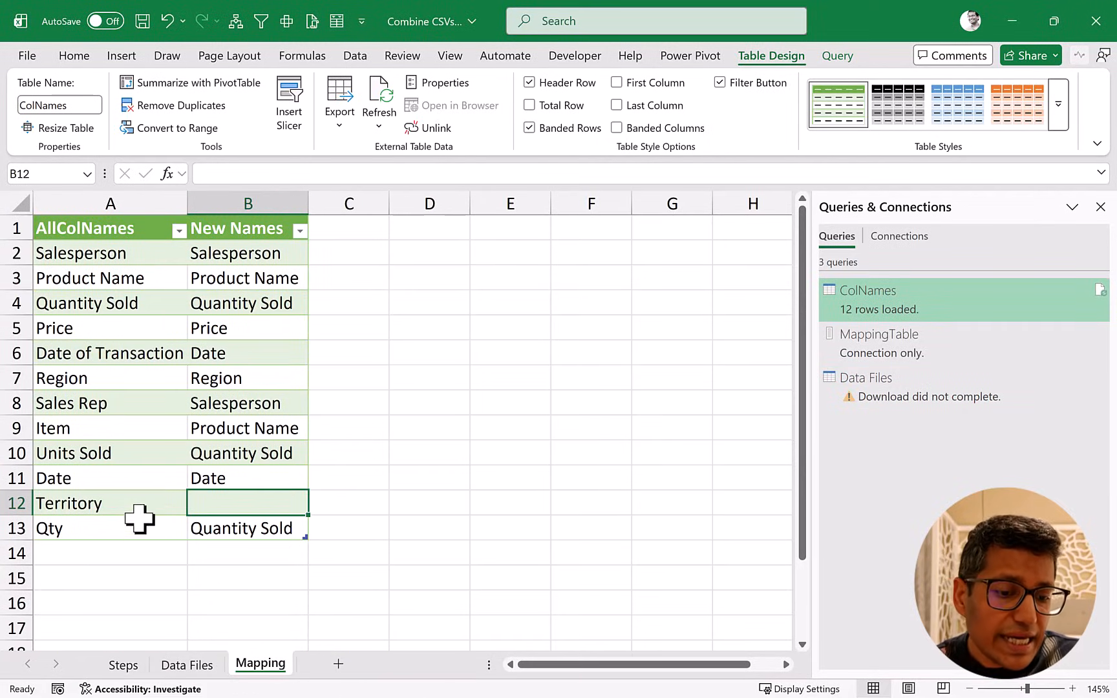
left_click_drag(137, 502, 225, 503)
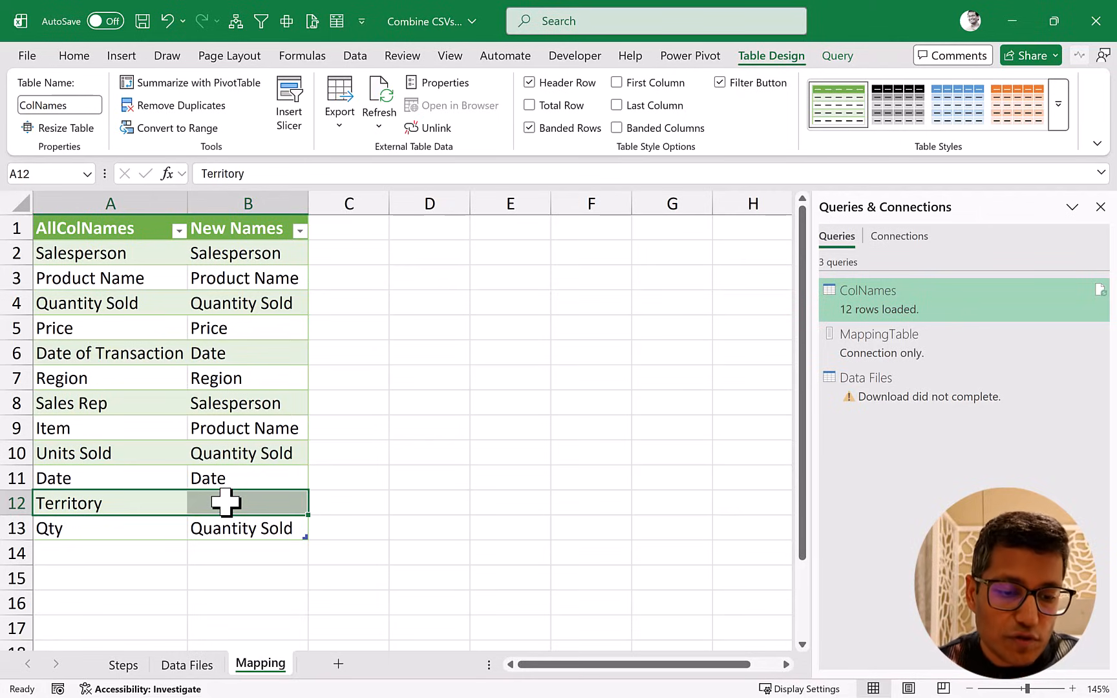
left_click(225, 503)
type("Region")
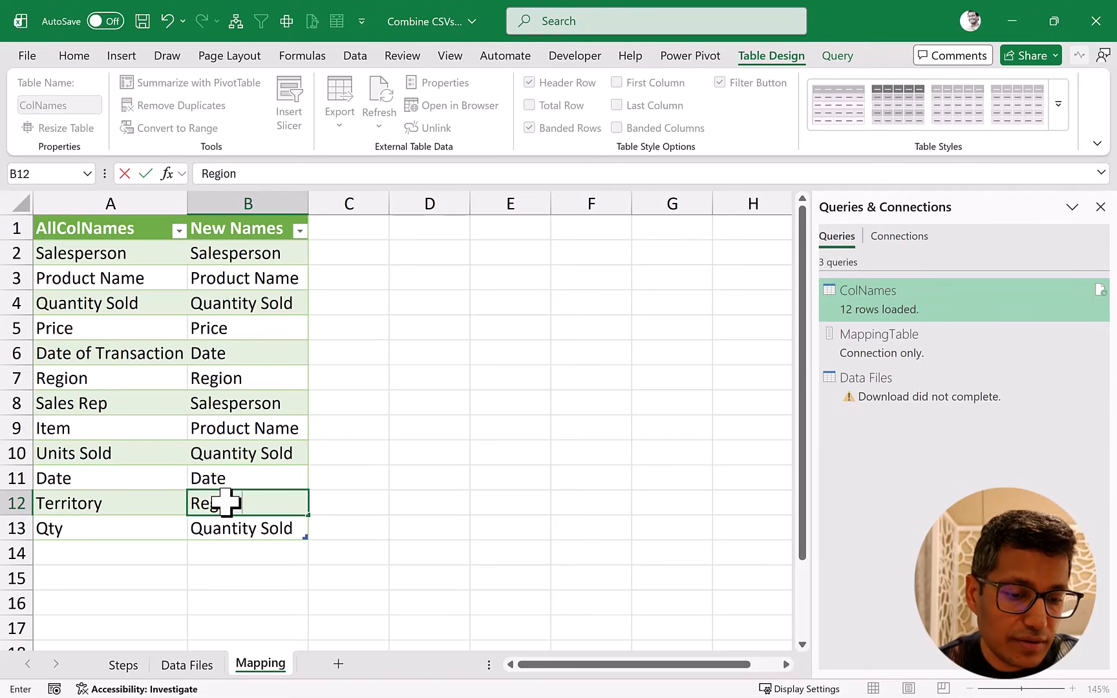
Refresh the combined table on the Data Files sheet with the completed mapping.
left_click(198, 667)
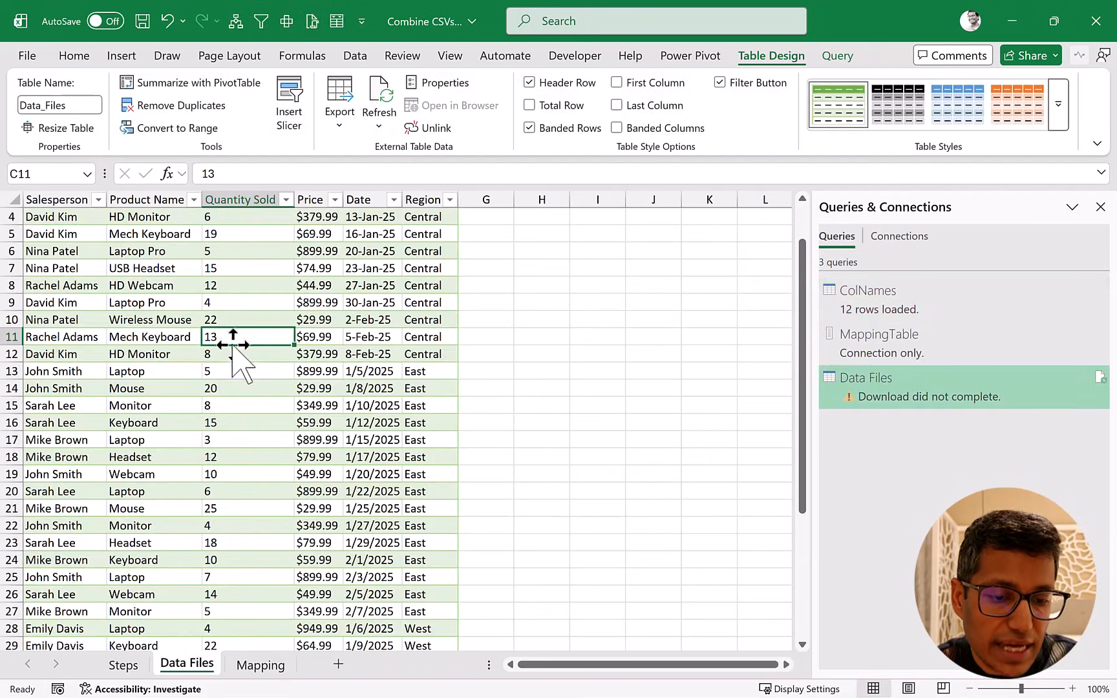
right_click(233, 337)
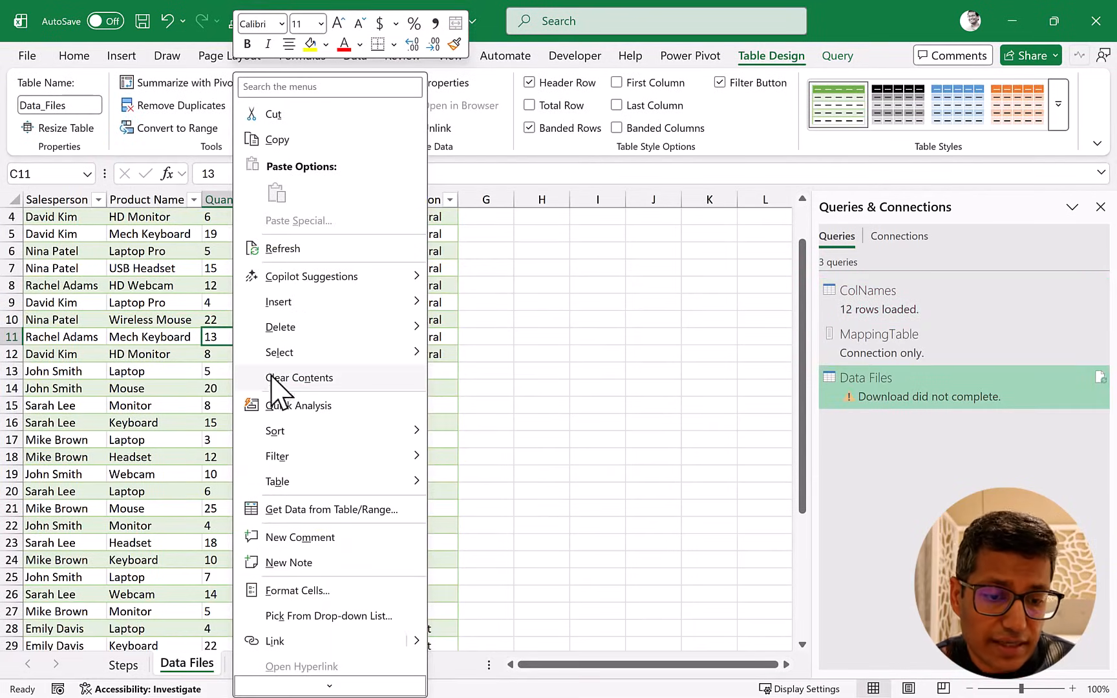
left_click(298, 249)
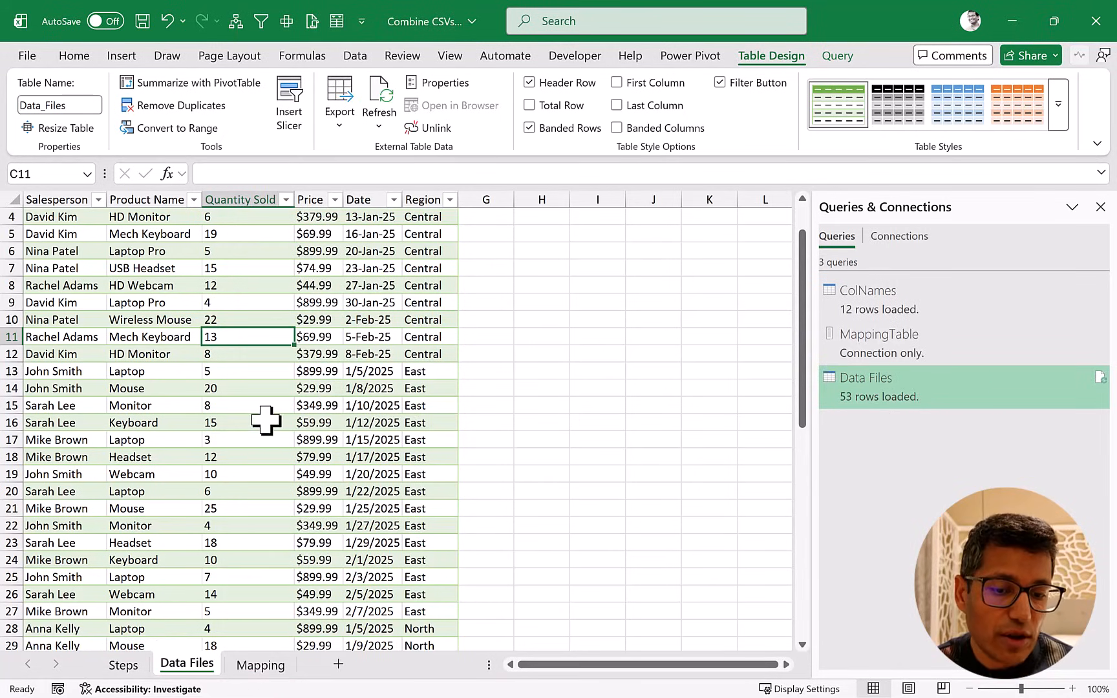
Look through the refreshed table for the North region rows, and return to the Mapping sheet.
scroll(262, 419, "down", 4)
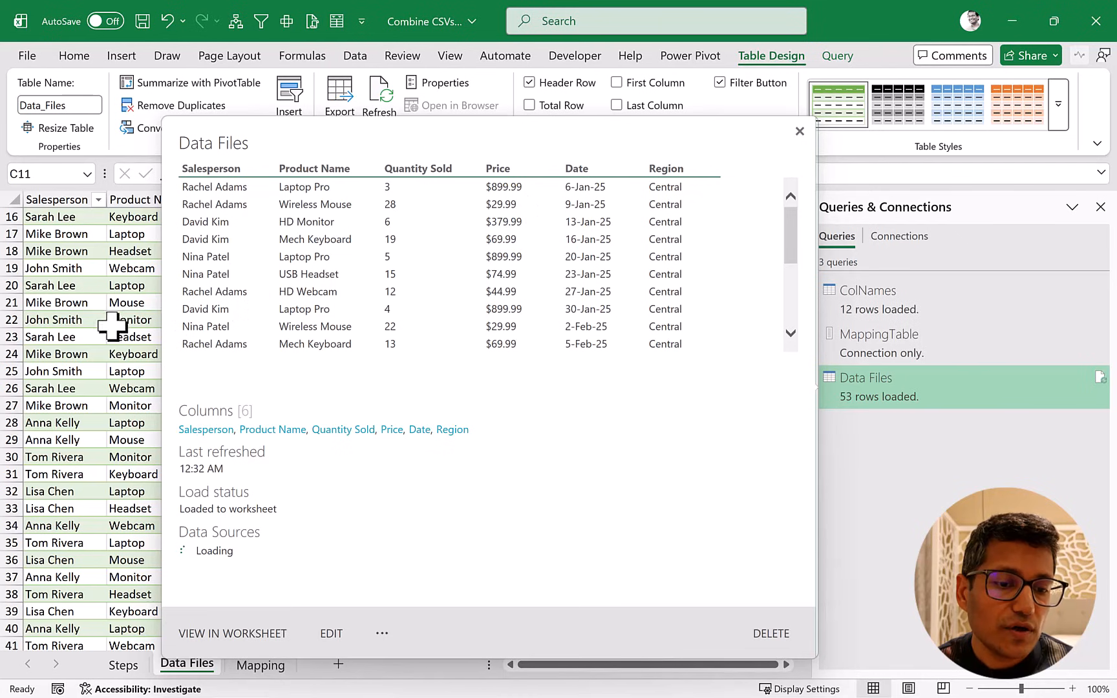
scroll(239, 382, "down", 3)
scroll(335, 399, "down", 4)
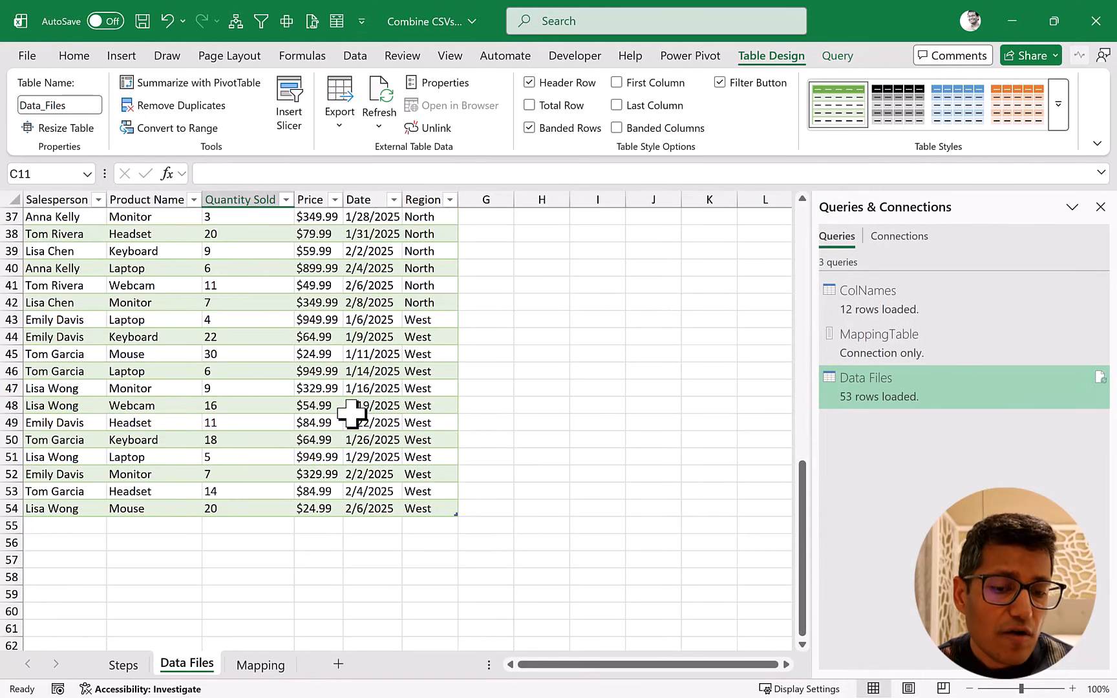
scroll(349, 411, "up", 9)
scroll(353, 414, "up", 3)
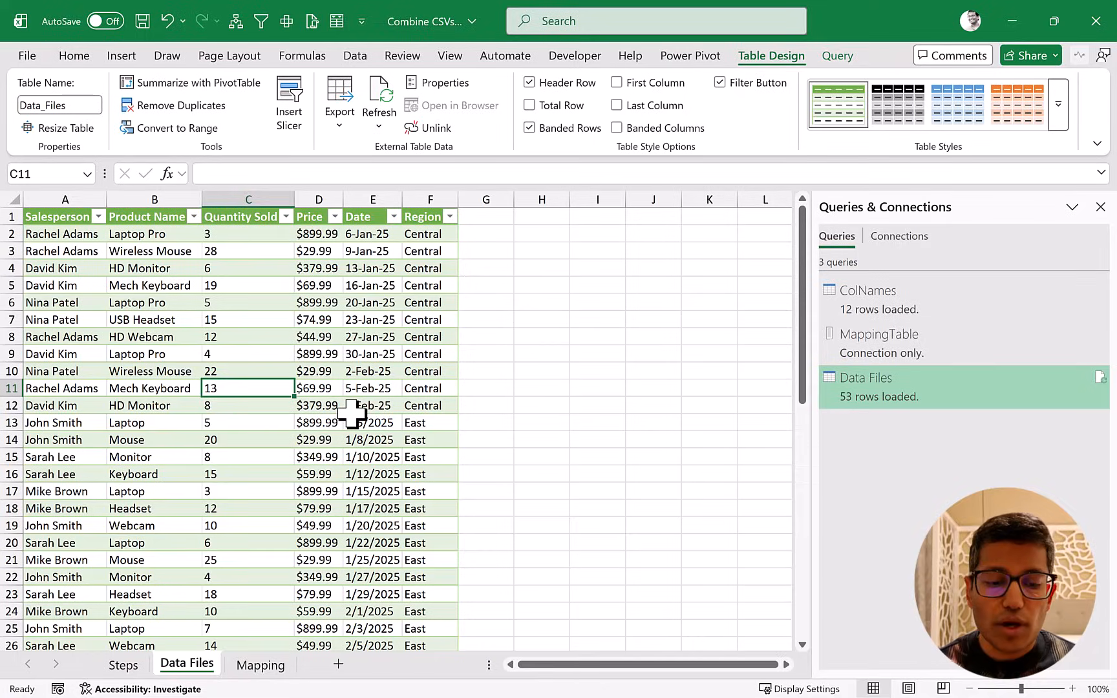
left_click(258, 665)
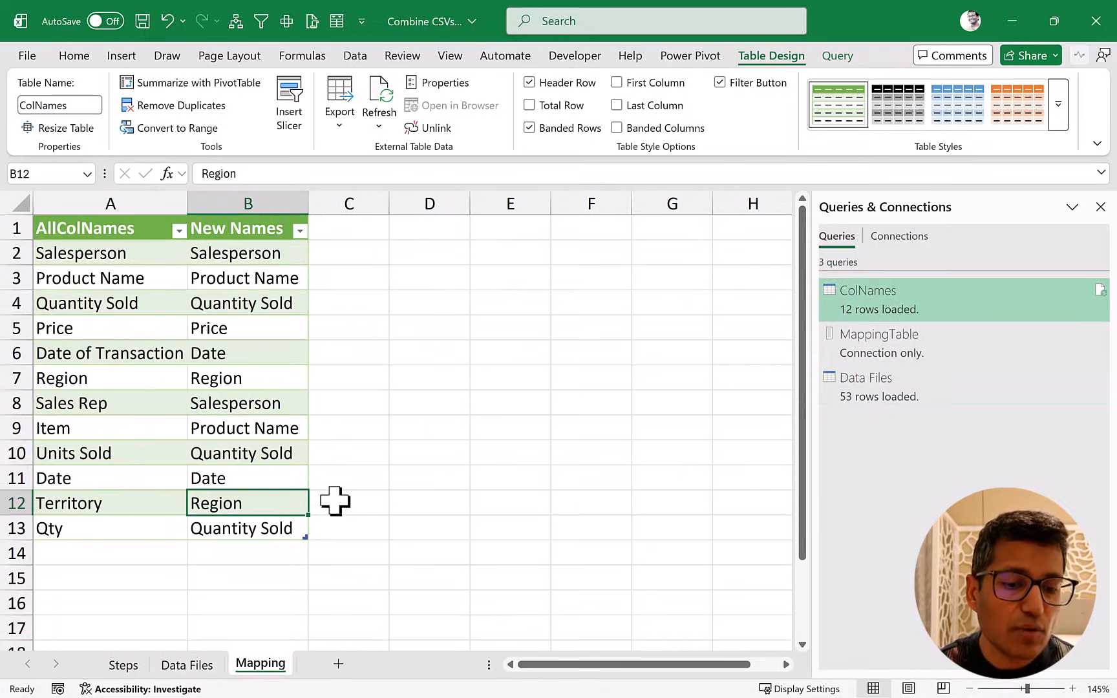